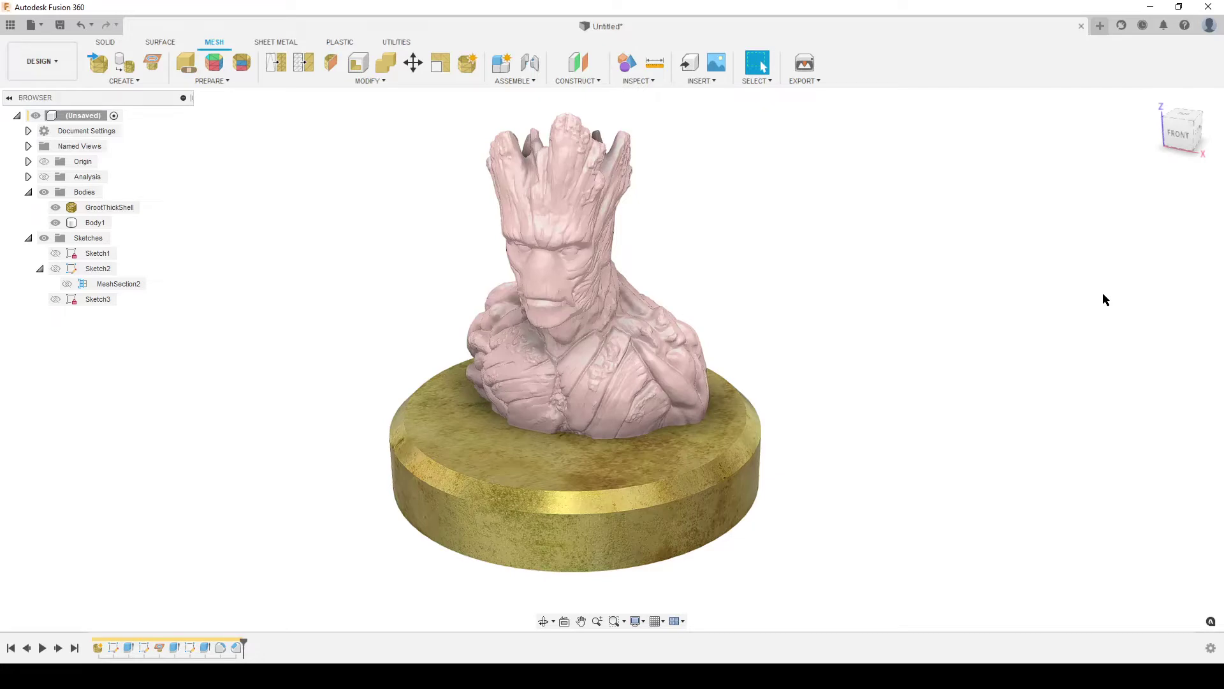
- Select the Groot bust and base, then orbit round to the front view
click(565, 181)
click(570, 540)
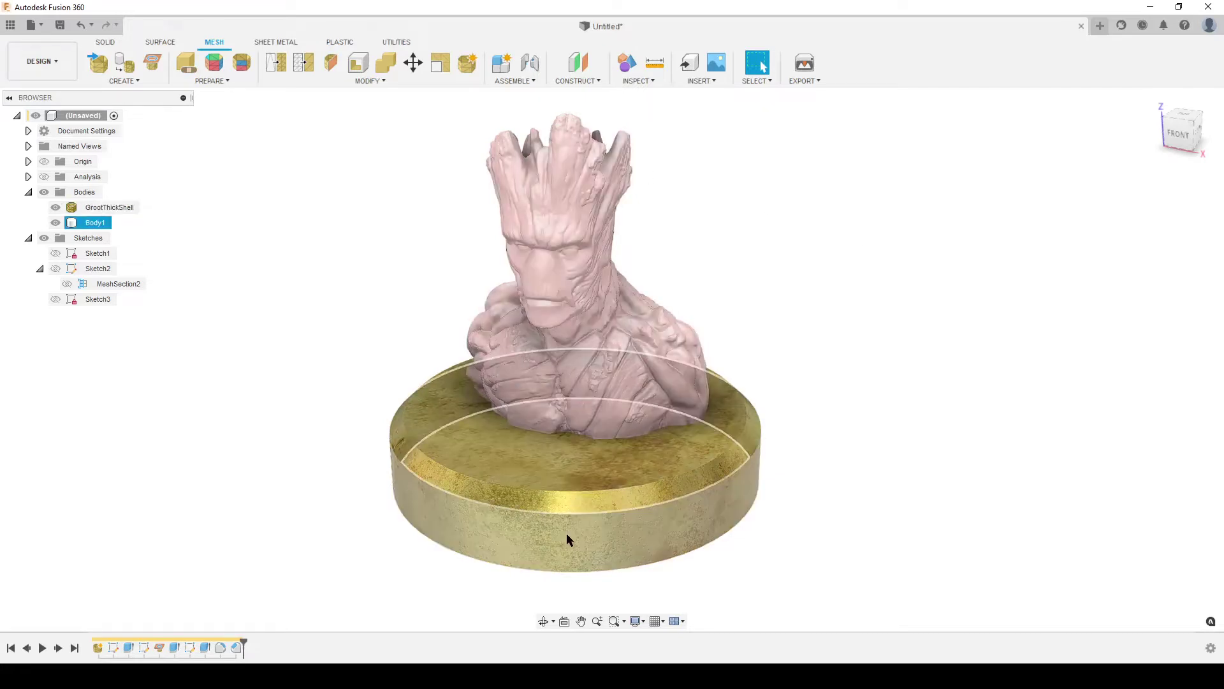
click(1038, 291)
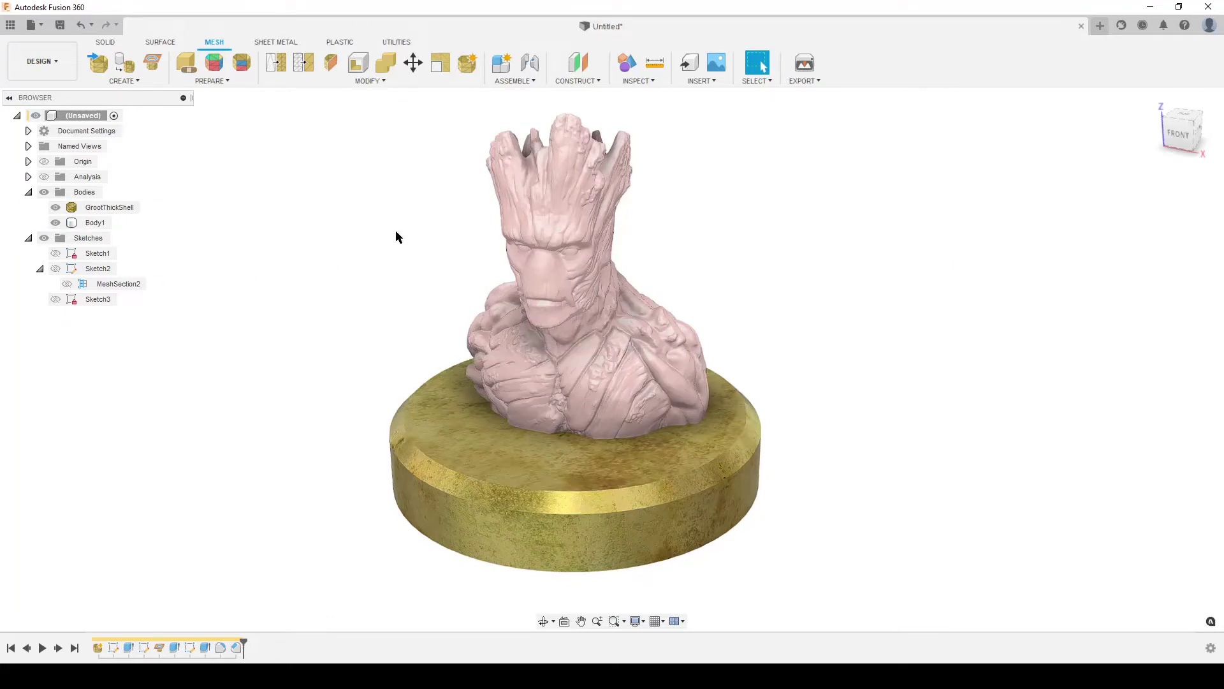
click(539, 173)
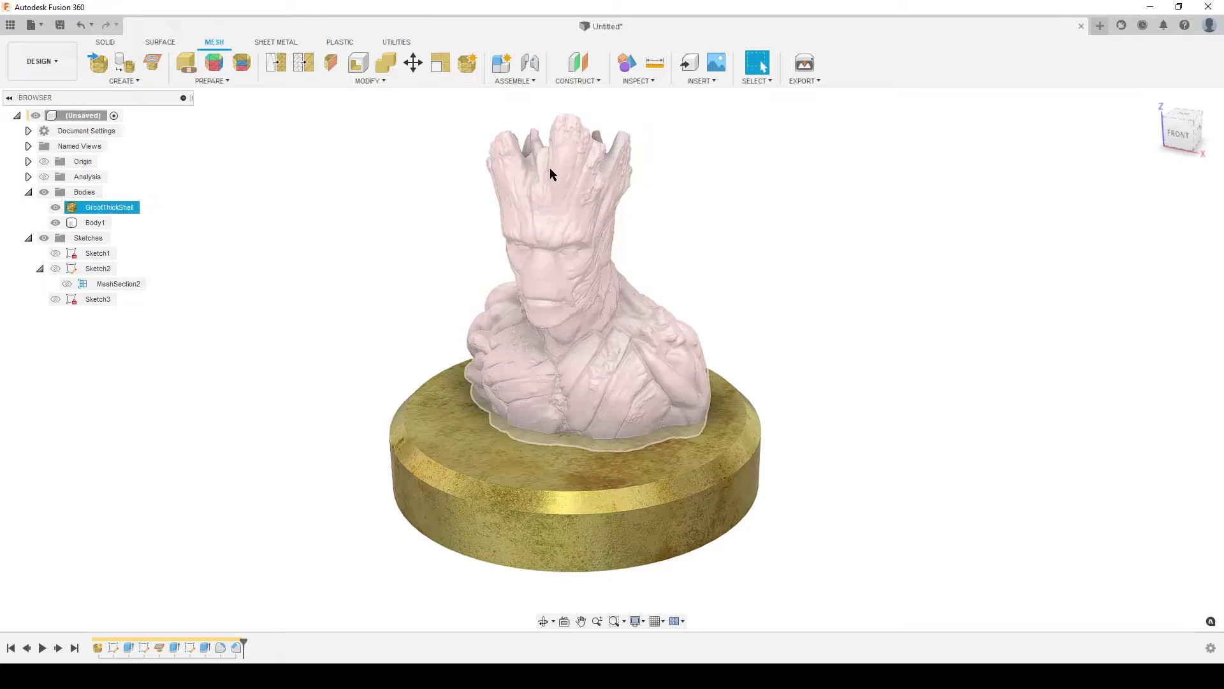
shift+middle_drag(697, 391, 886, 396)
scroll(887, 396, up, 2)
key(Escape)
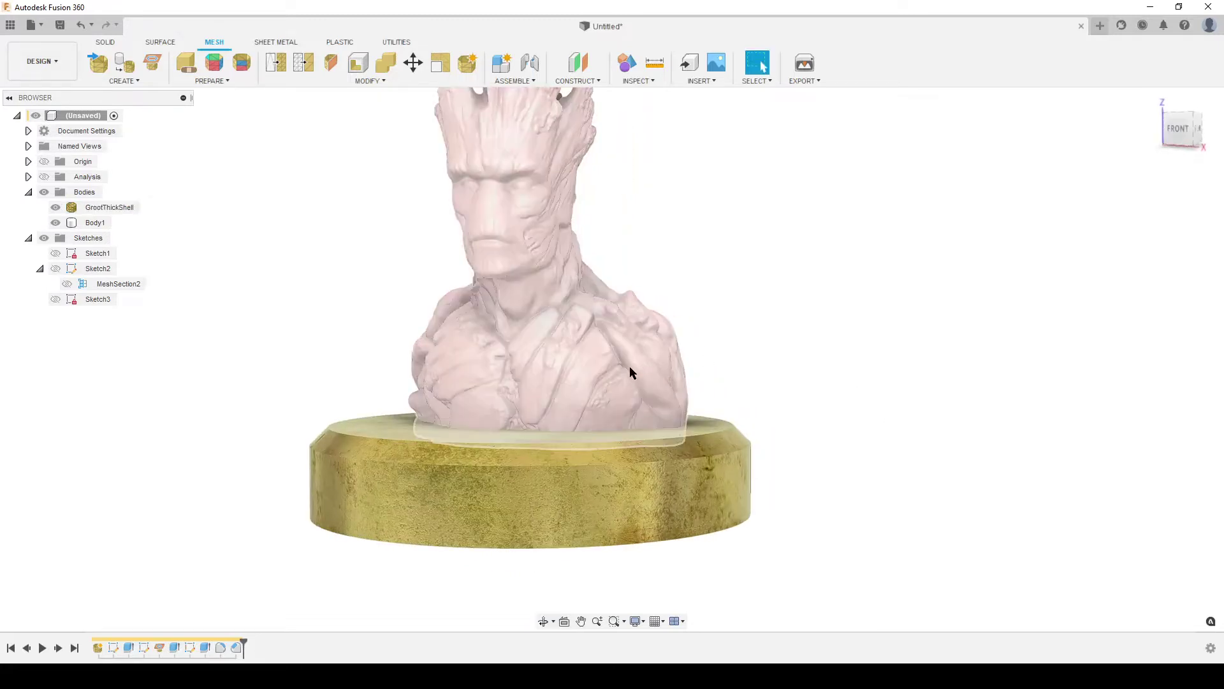
- Turn on the Analysis section so it cuts through the base beneath the bust
click(602, 377)
click(483, 445)
click(533, 369)
key(Escape)
click(44, 176)
shift+middle_drag(821, 412, 415, 360)
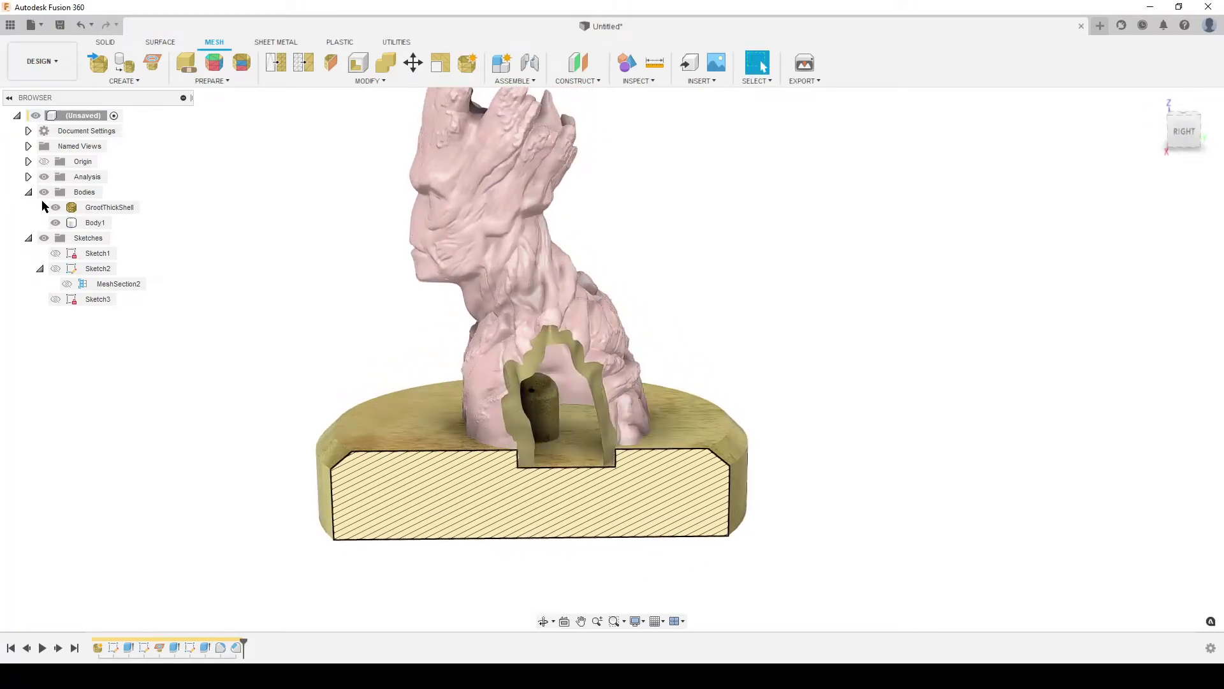
click(56, 208)
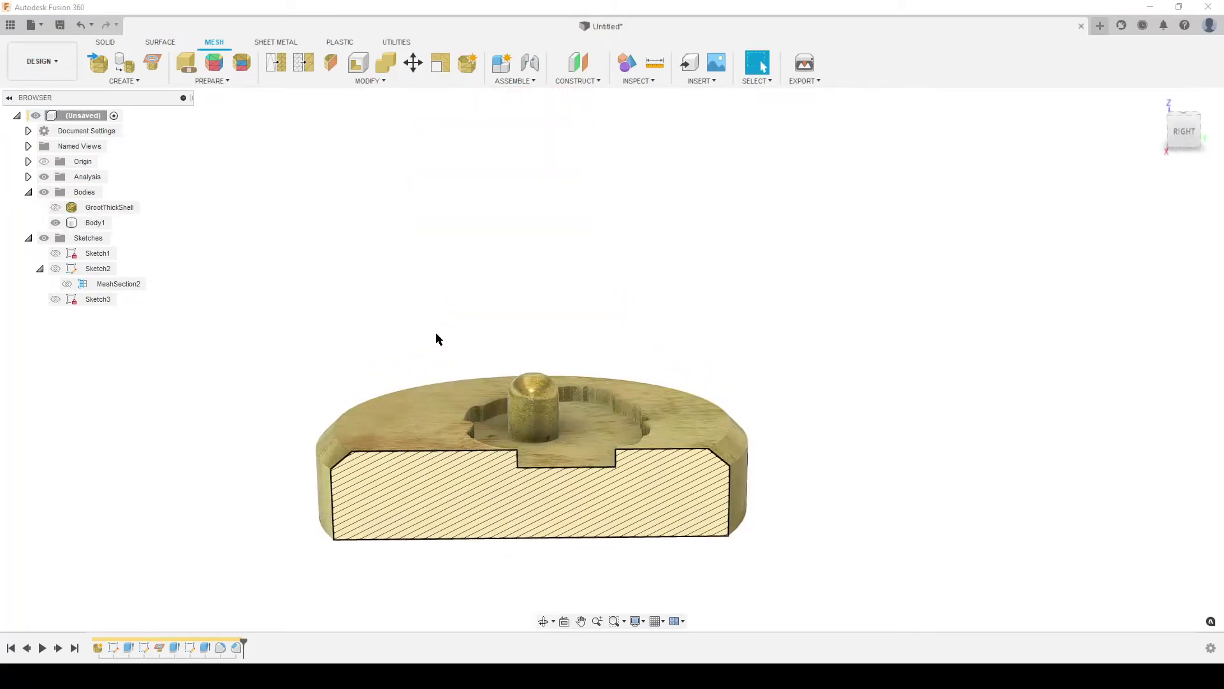
click(56, 207)
click(56, 207)
shift+middle_drag(942, 427, 981, 476)
click(525, 328)
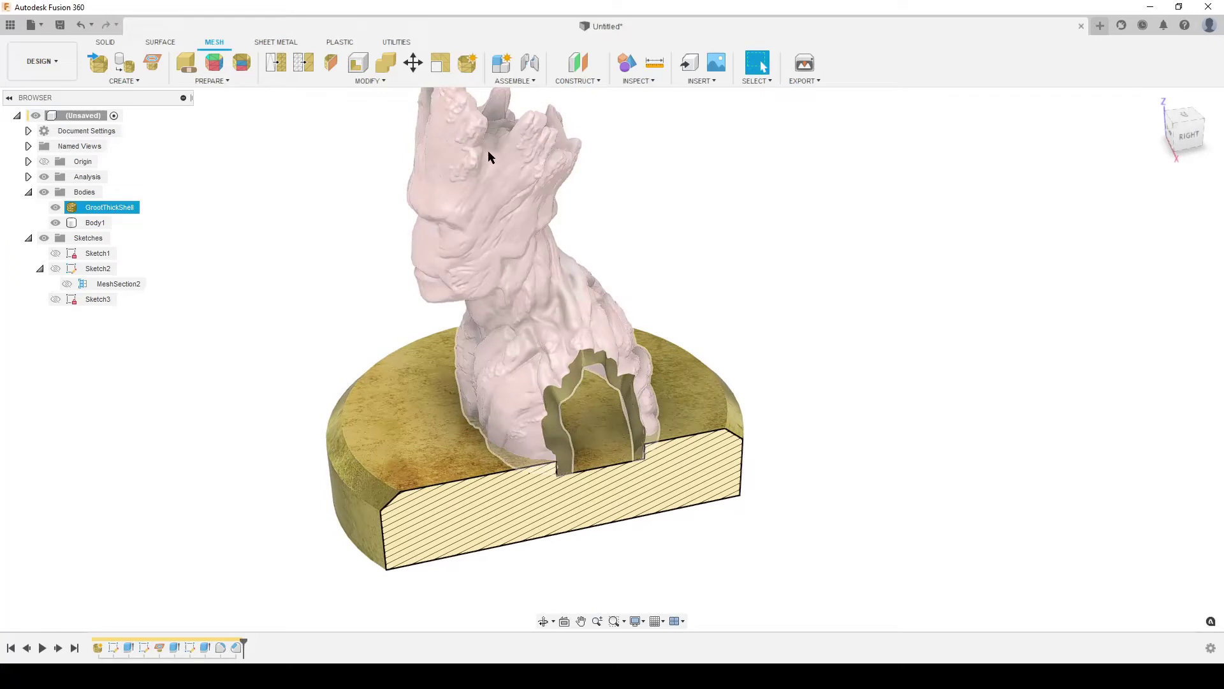
click(876, 388)
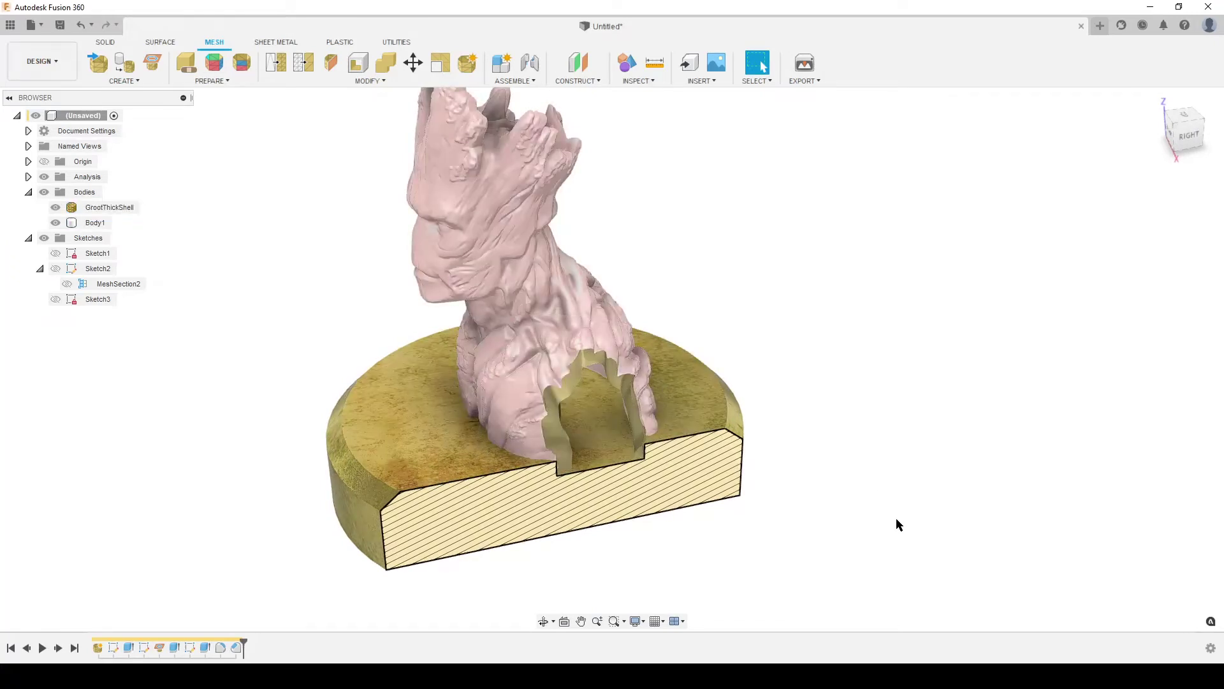
shift+middle_drag(813, 495, 856, 486)
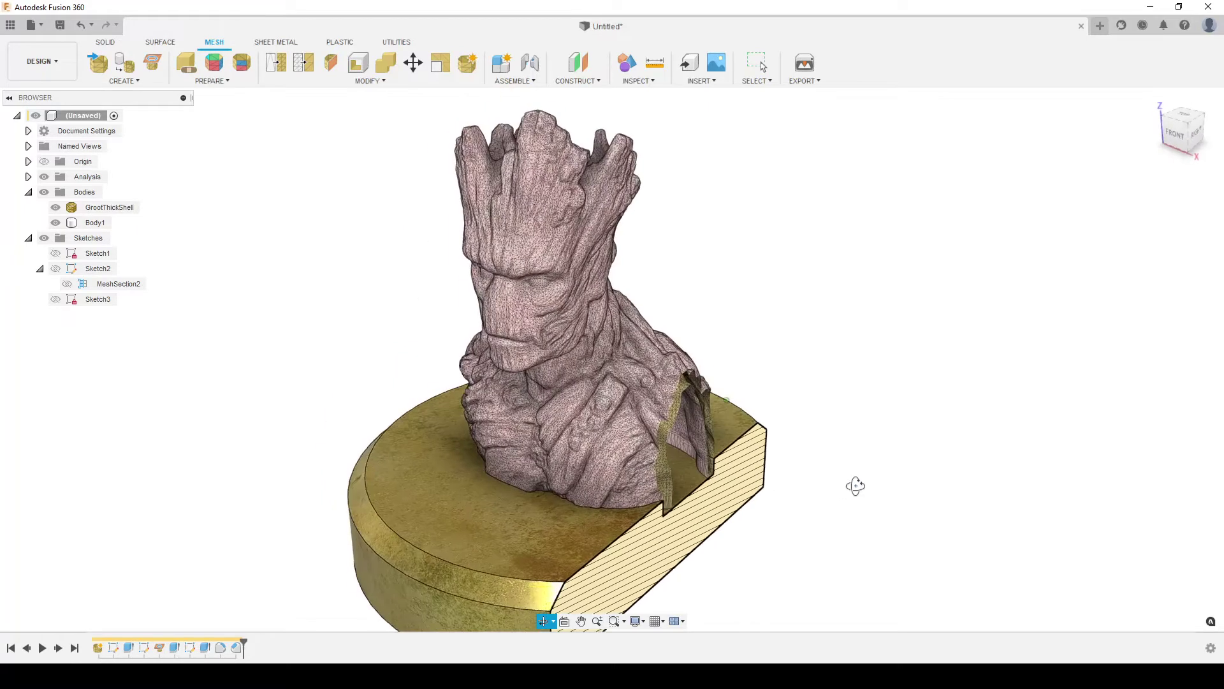
scroll(861, 383, down, 3)
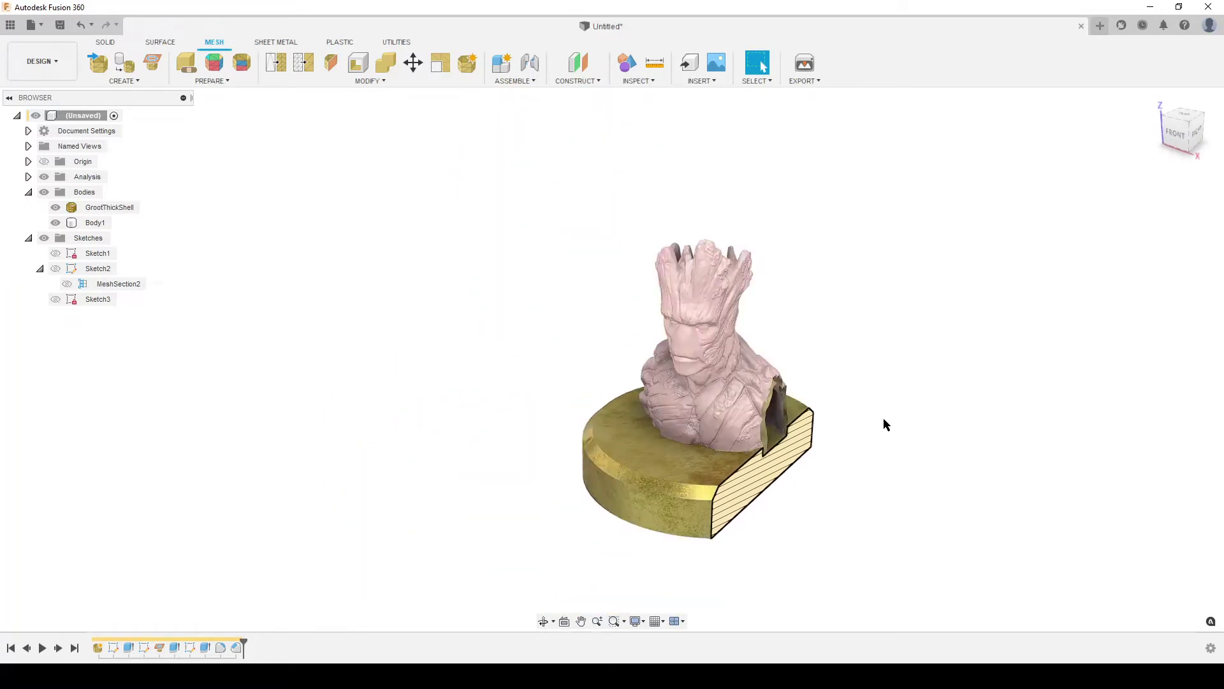
middle_drag(883, 423, 752, 459)
scroll(746, 448, up, 5)
scroll(868, 476, down, 5)
shift+middle_drag(839, 457, 872, 453)
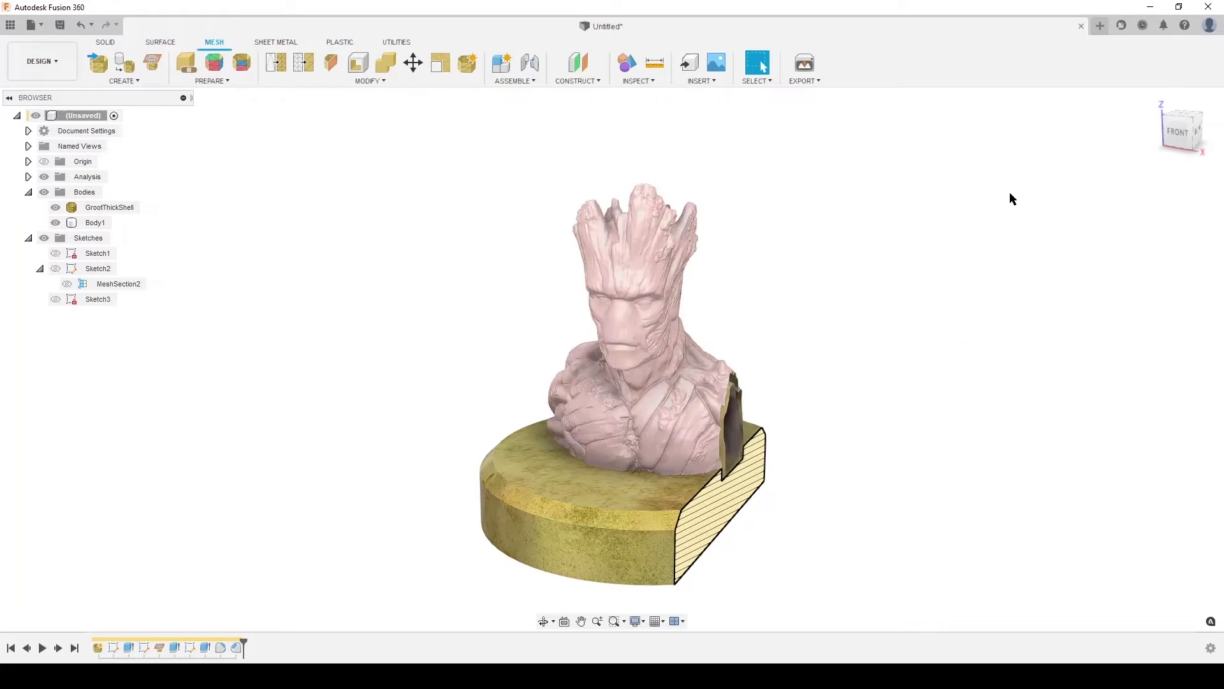
click(1100, 26)
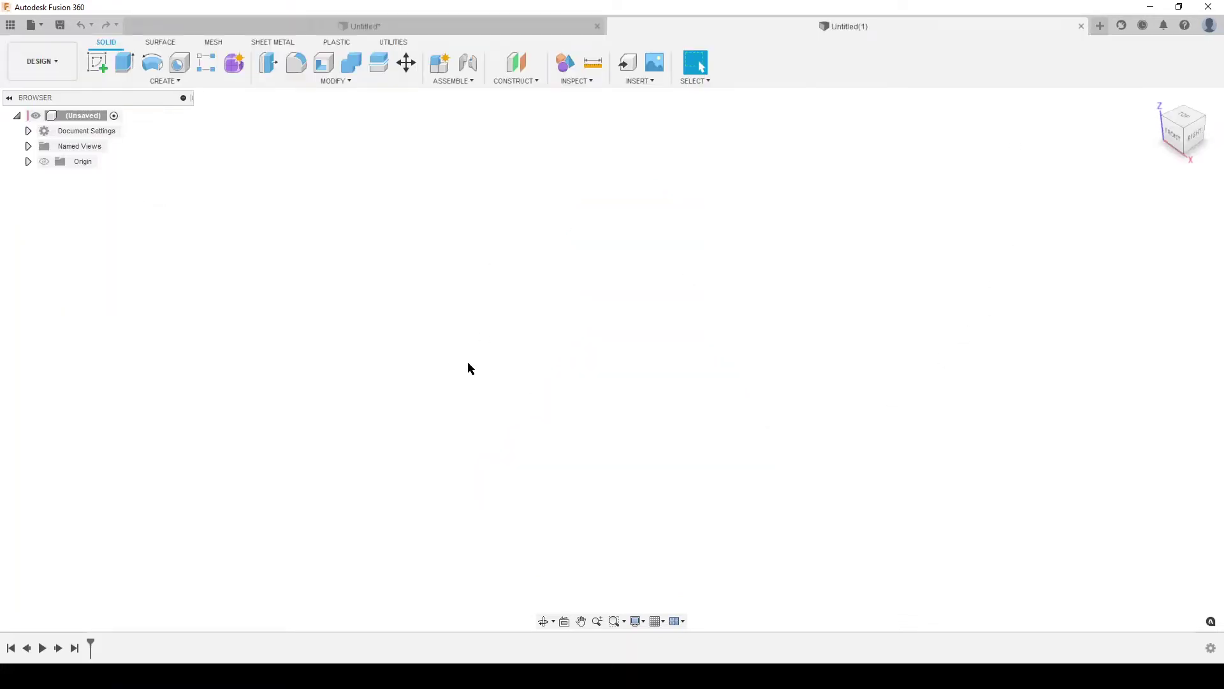
- Insert the GrootThickShell.stl mesh into the new design
click(214, 43)
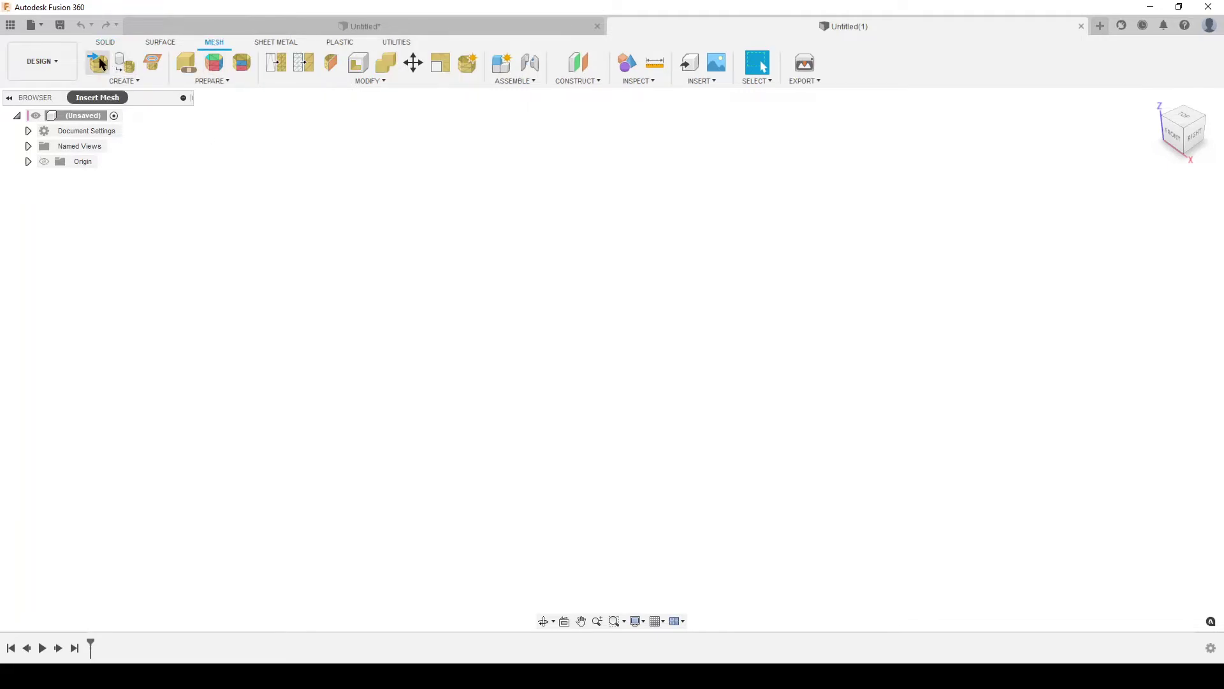
click(97, 59)
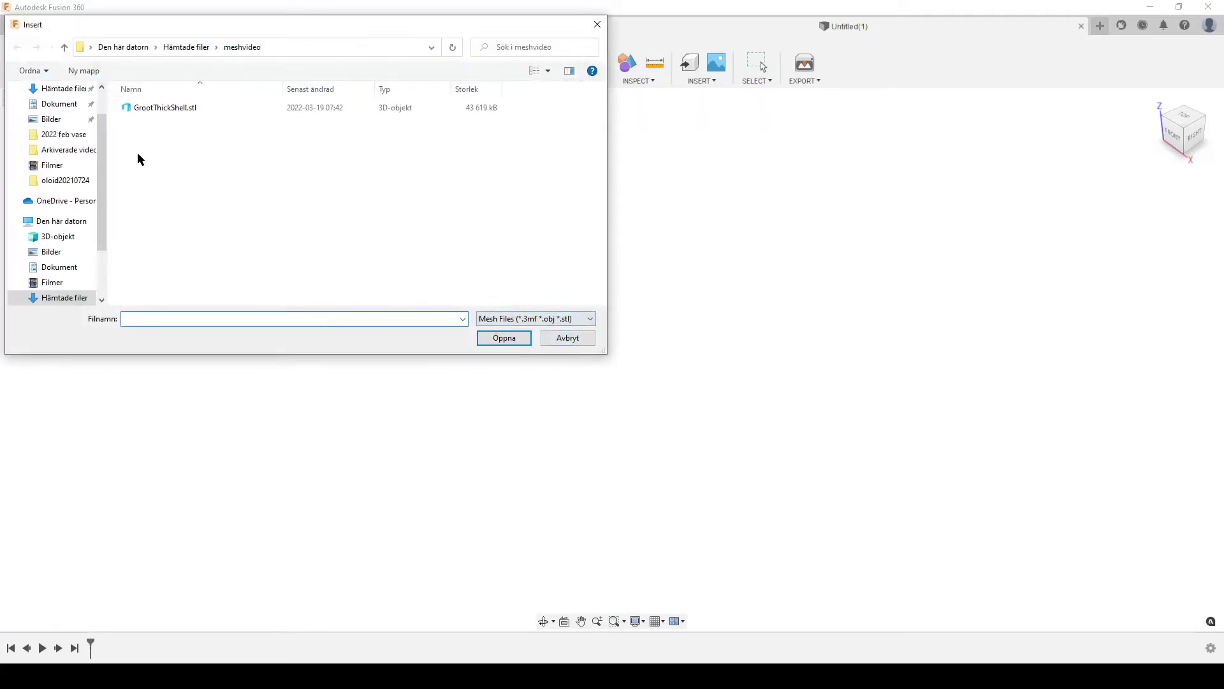
click(156, 109)
click(510, 340)
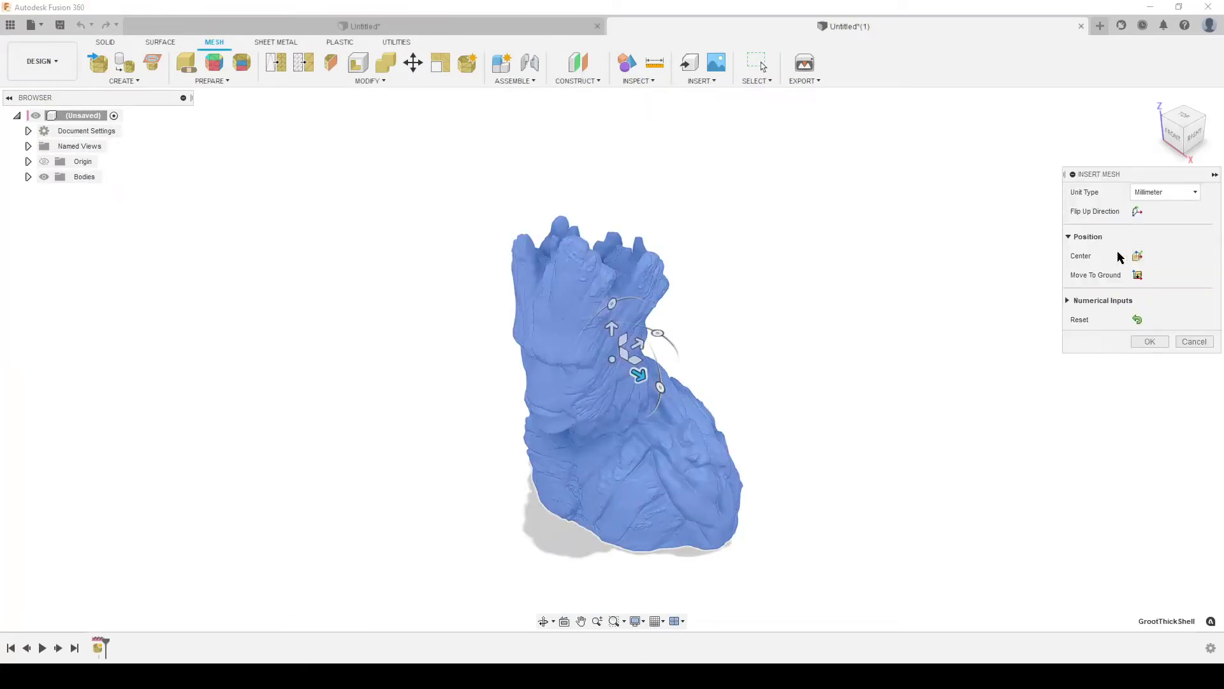
- Show the origin, centre the mesh on it and move it to the ground plane
click(44, 161)
click(28, 162)
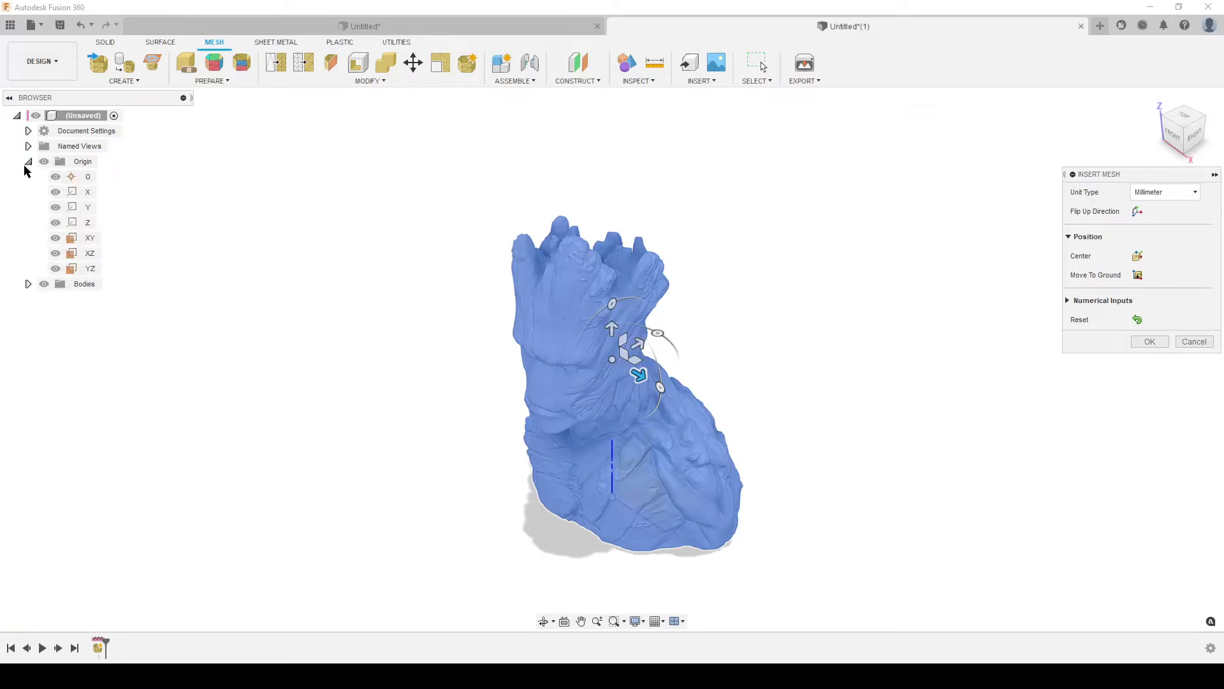
click(28, 161)
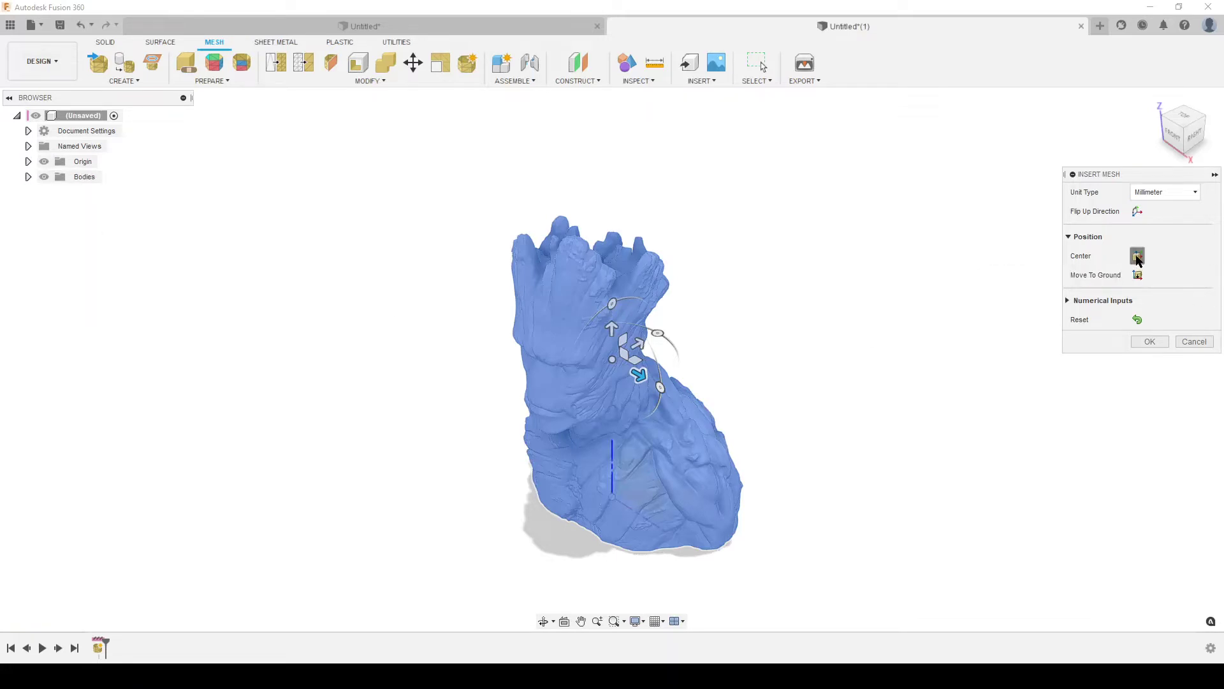
click(1138, 256)
click(1137, 276)
click(1151, 342)
shift+middle_drag(867, 524, 828, 534)
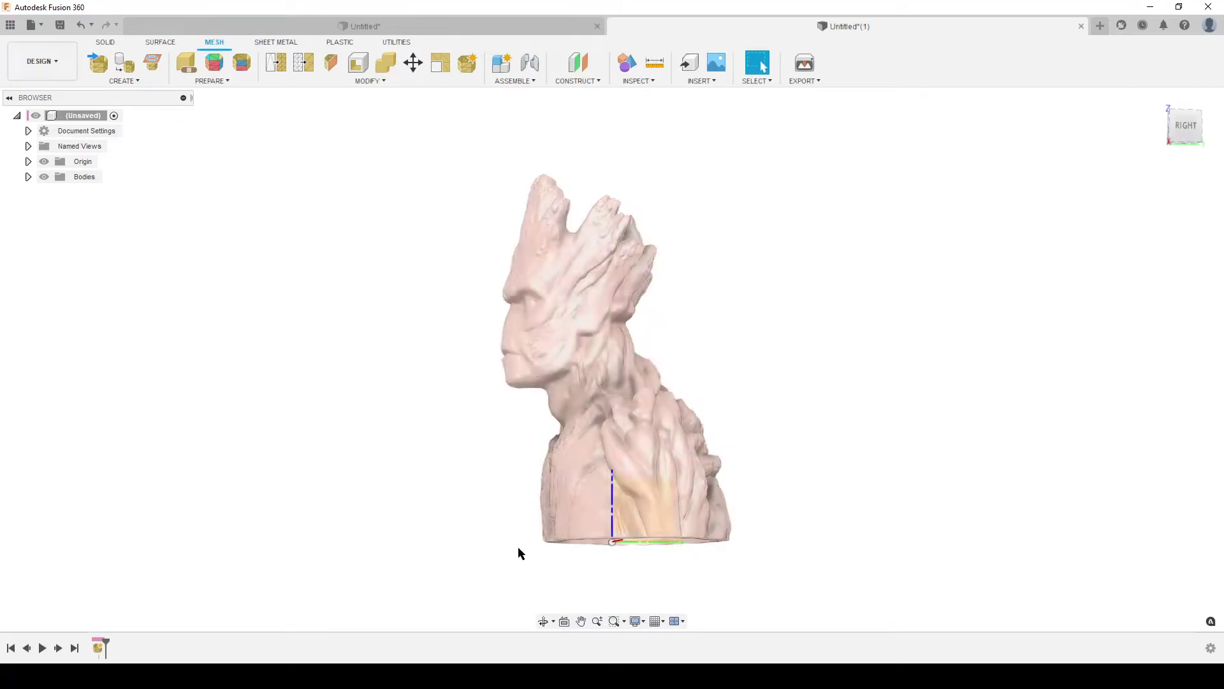
- Orbit around the mesh to inspect its hollow underside and front
shift+middle_drag(654, 548, 656, 421)
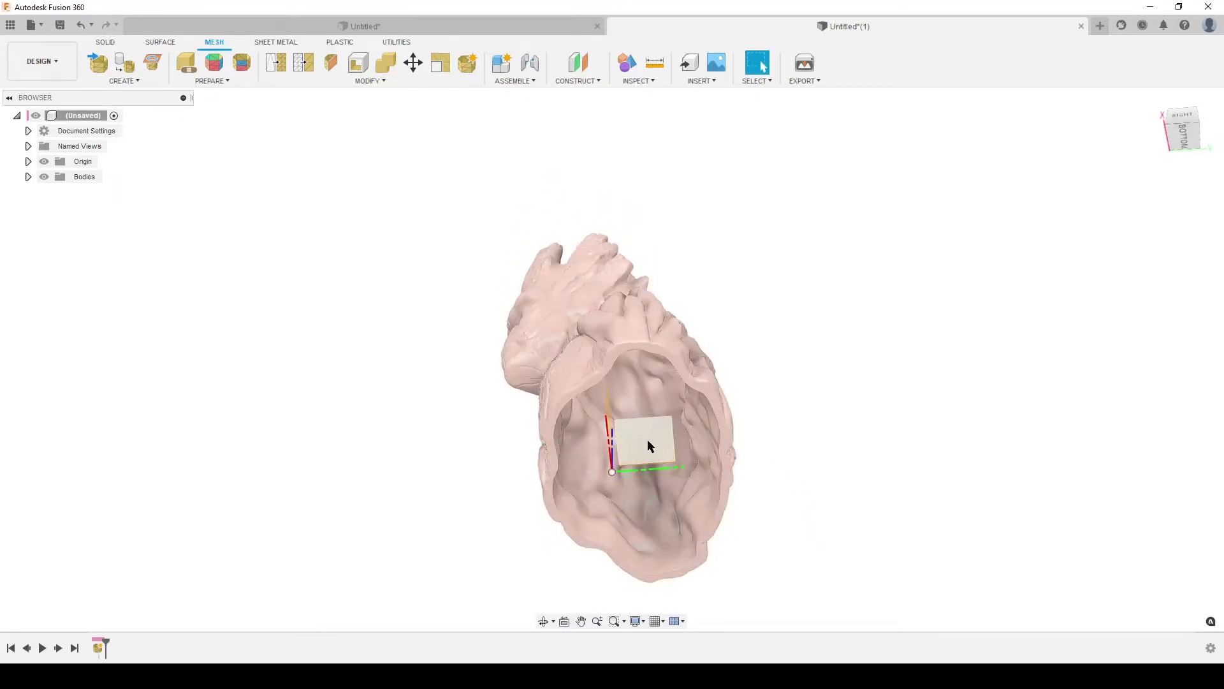
shift+middle_drag(877, 396, 878, 361)
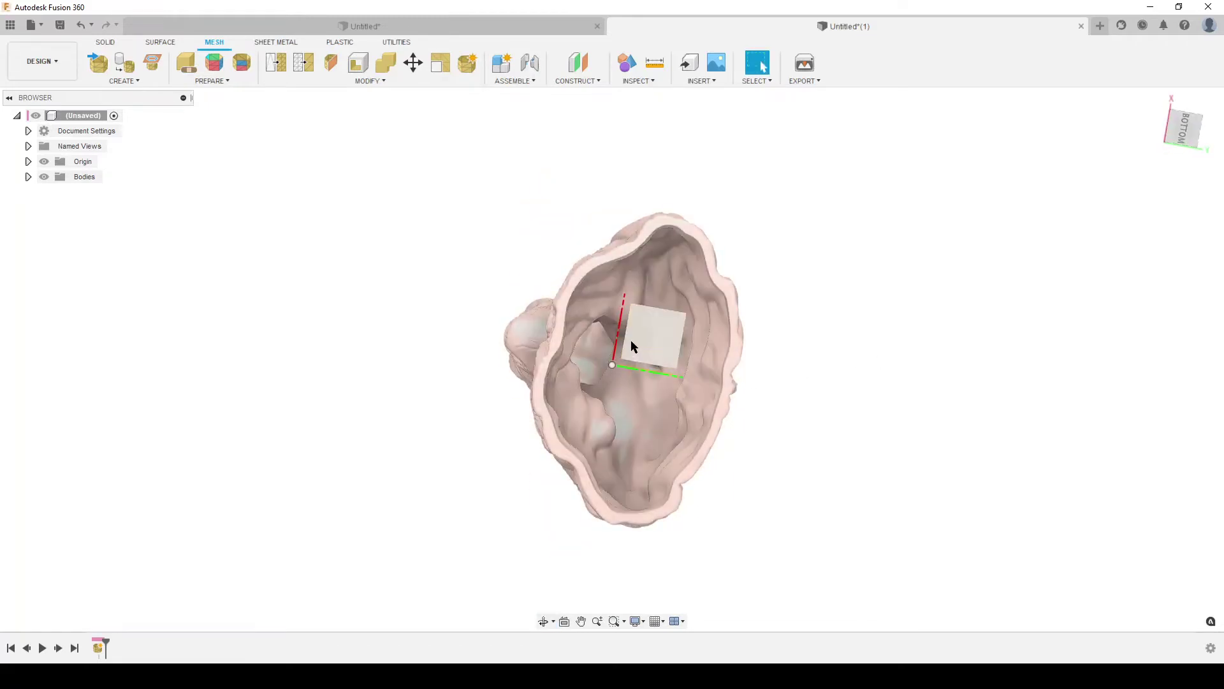
shift+middle_drag(851, 341, 764, 482)
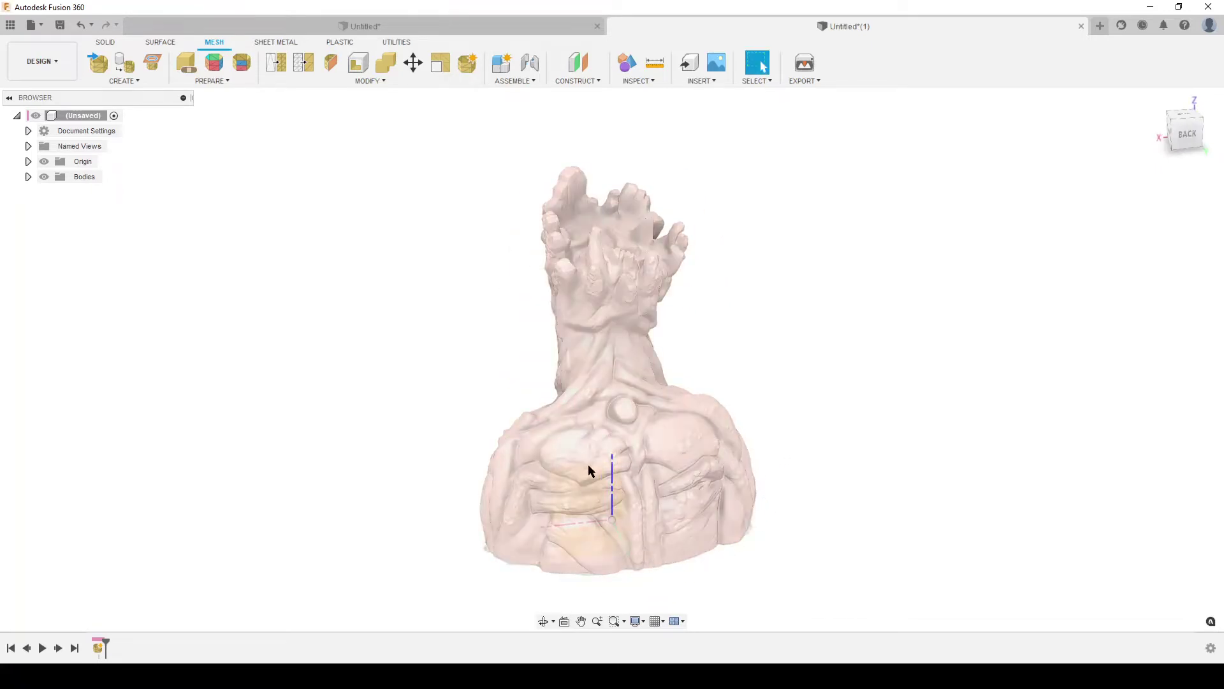
scroll(656, 470, down, 3)
shift+middle_drag(657, 470, 772, 444)
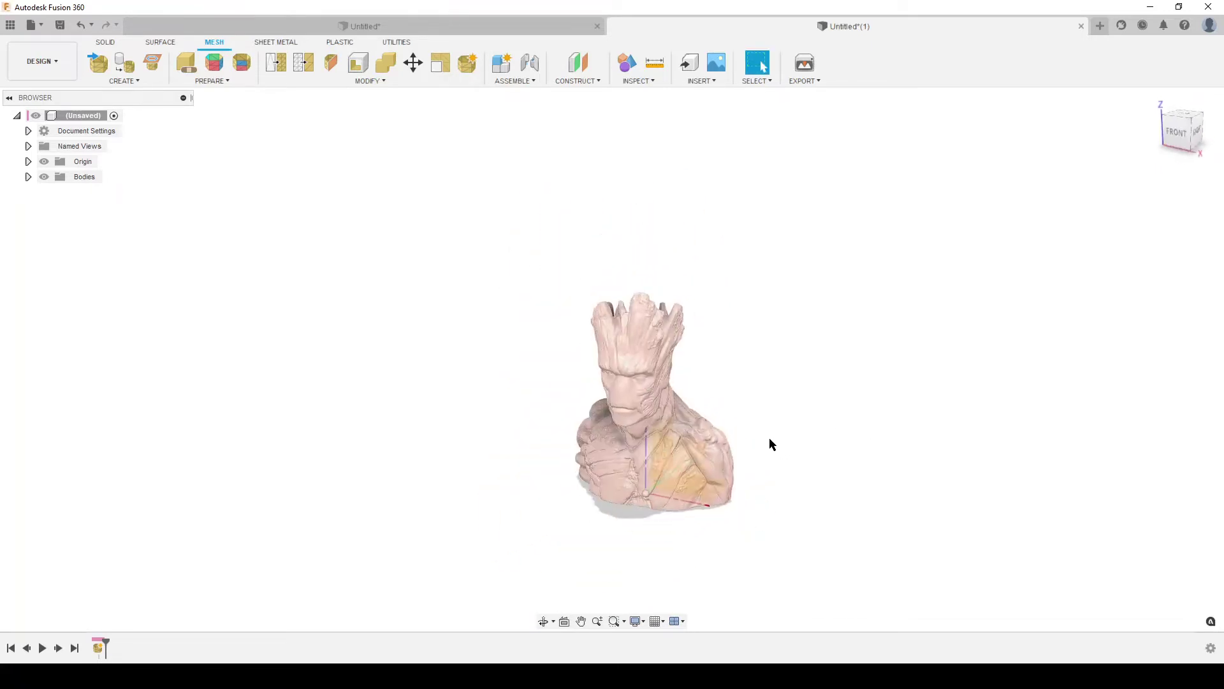
scroll(722, 400, up, 5)
scroll(724, 399, down, 3)
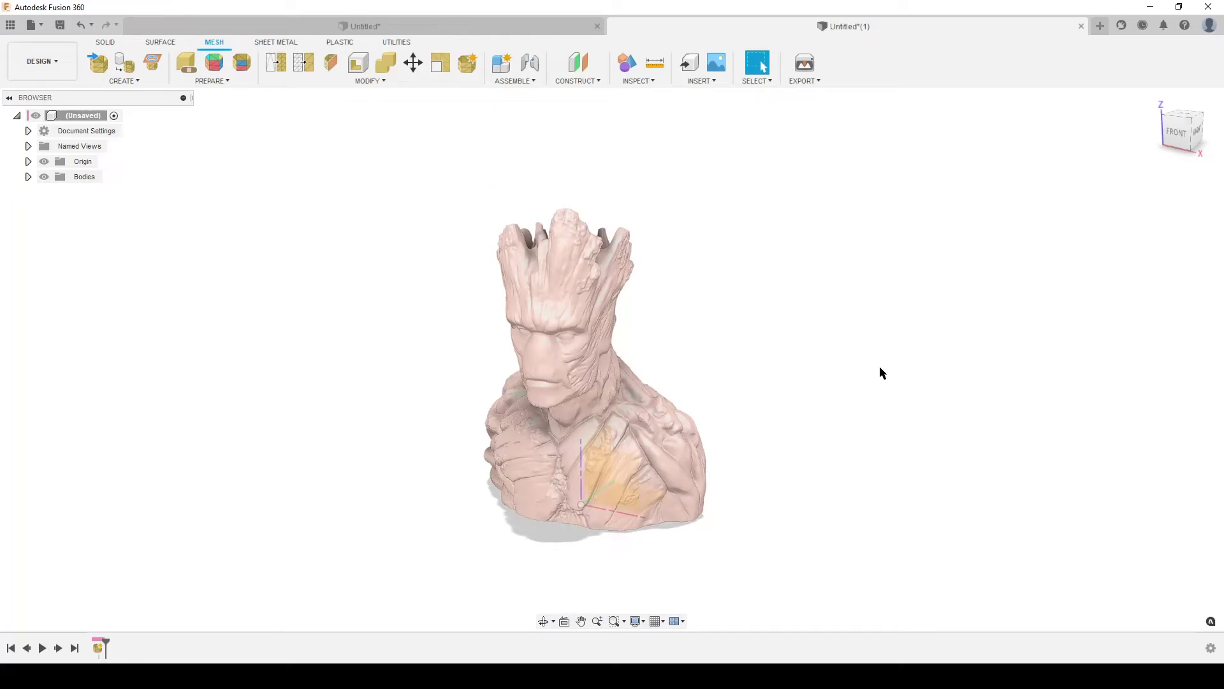
- Expand Bodies to reveal GrootThickShell and switch to the SOLID tools
click(28, 177)
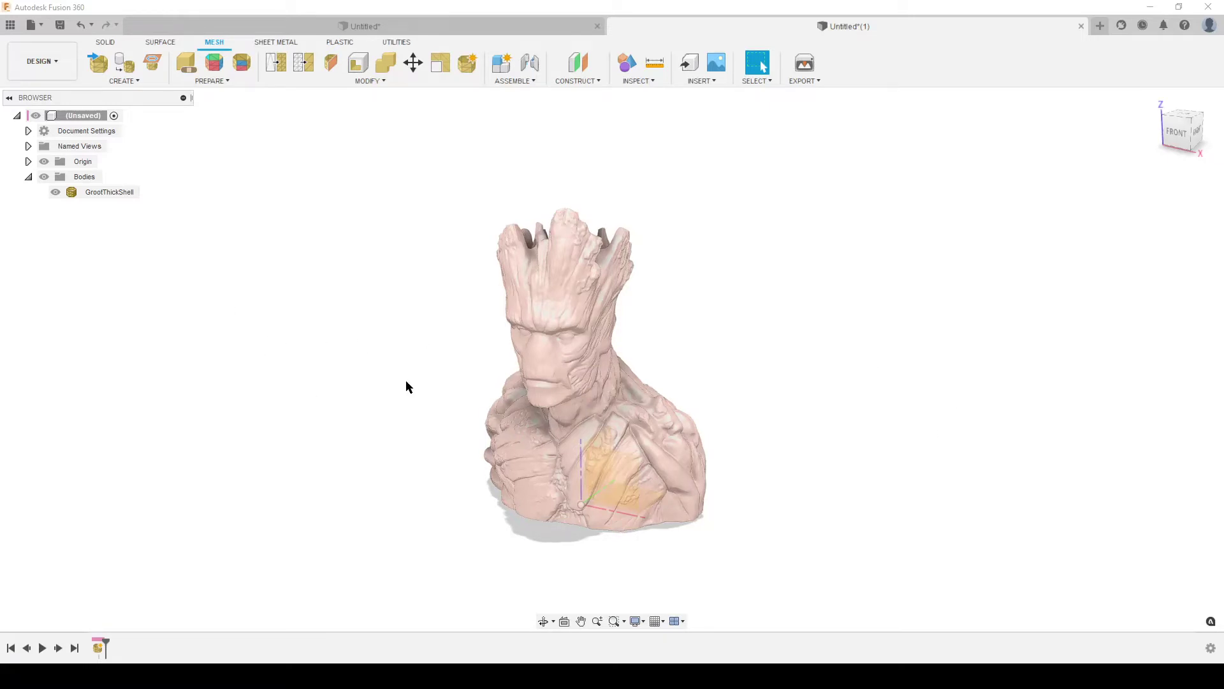
click(518, 454)
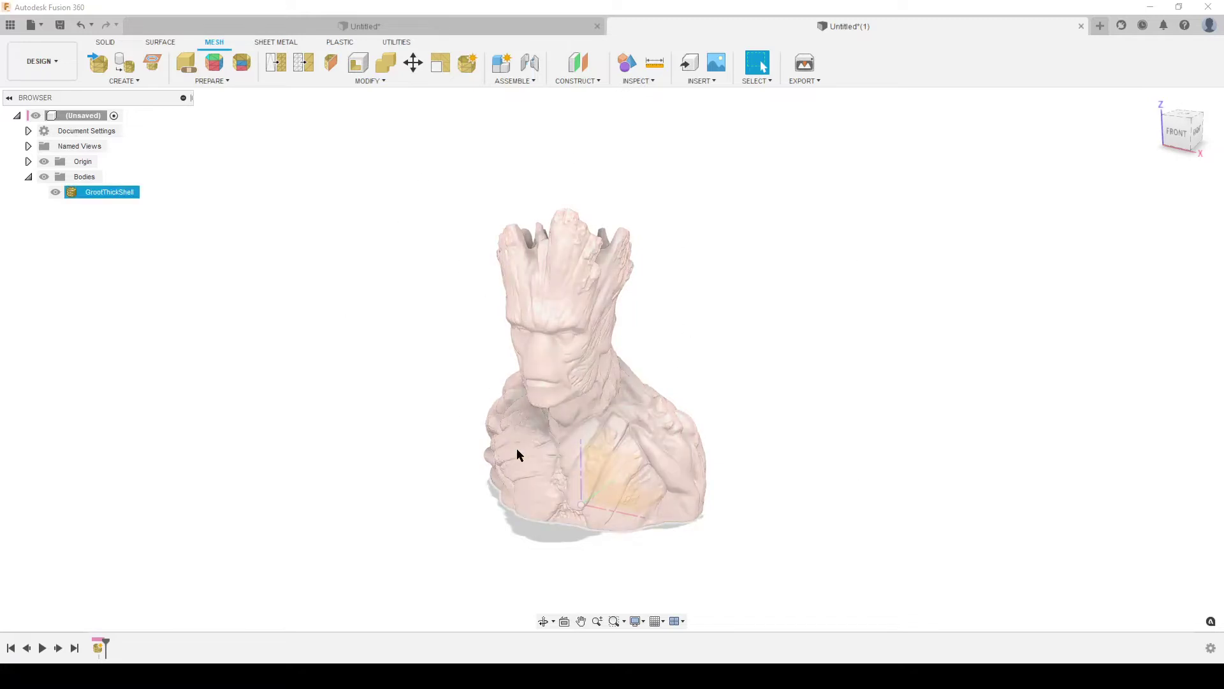
click(470, 328)
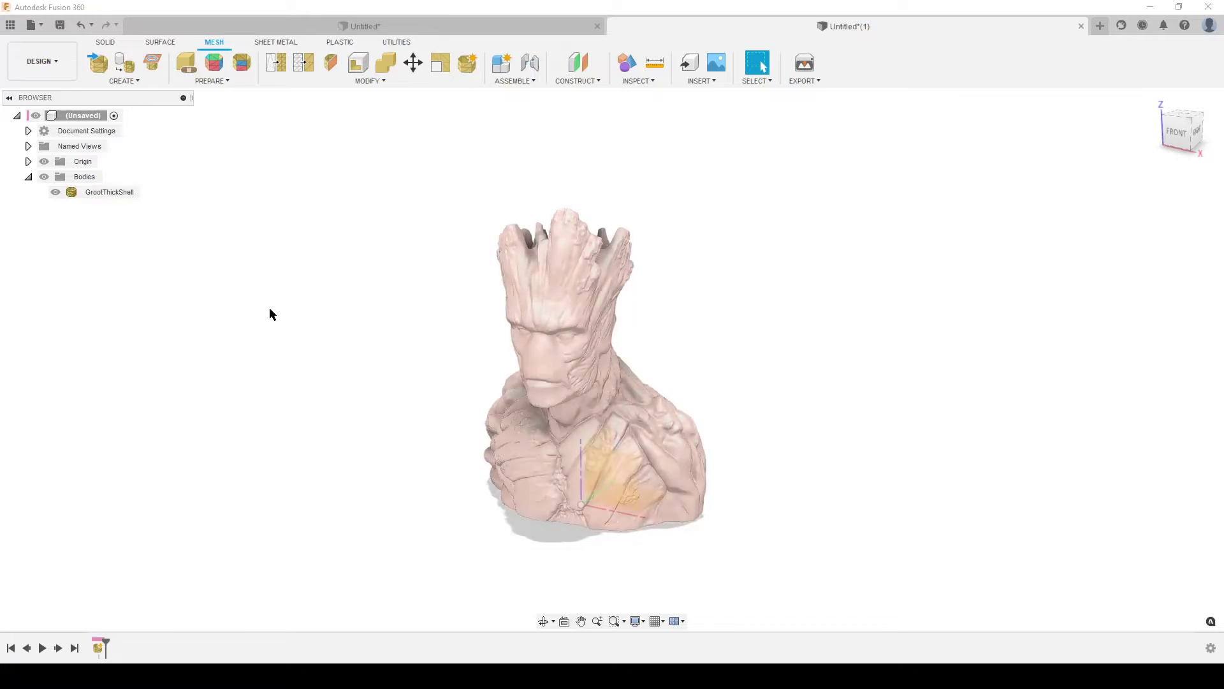
click(102, 42)
- Sketch a 100 mm diameter circle centred on the origin beneath the bust
click(100, 61)
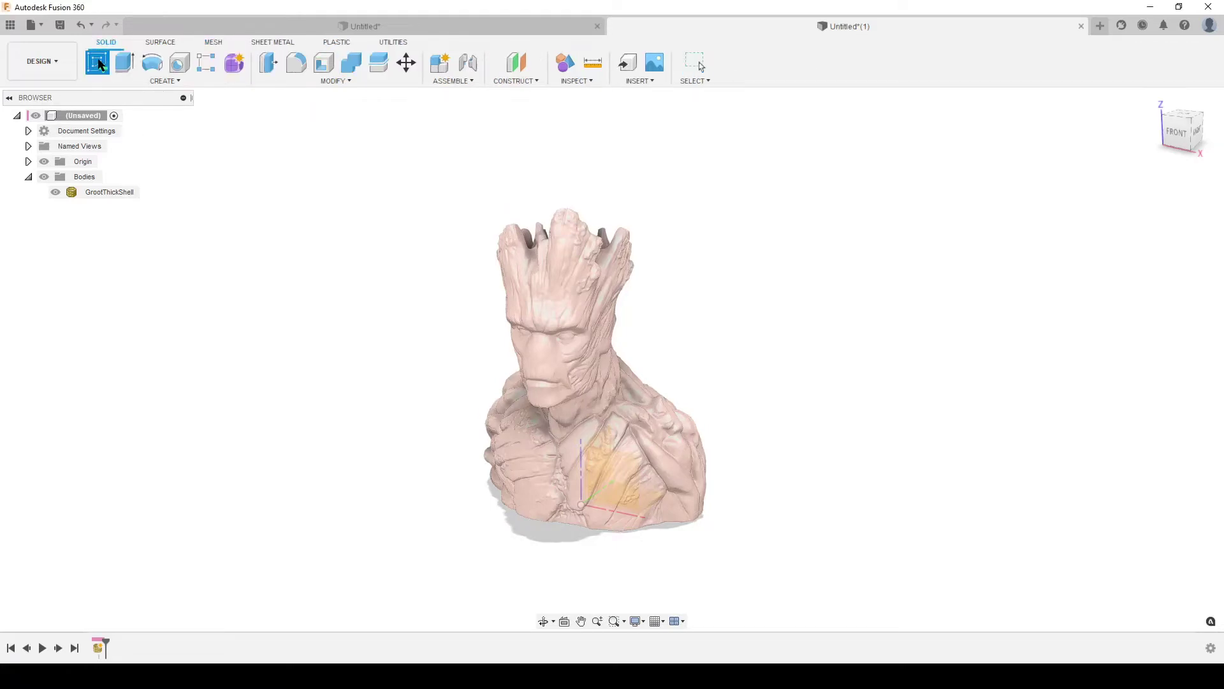
shift+middle_drag(656, 504, 658, 456)
click(660, 460)
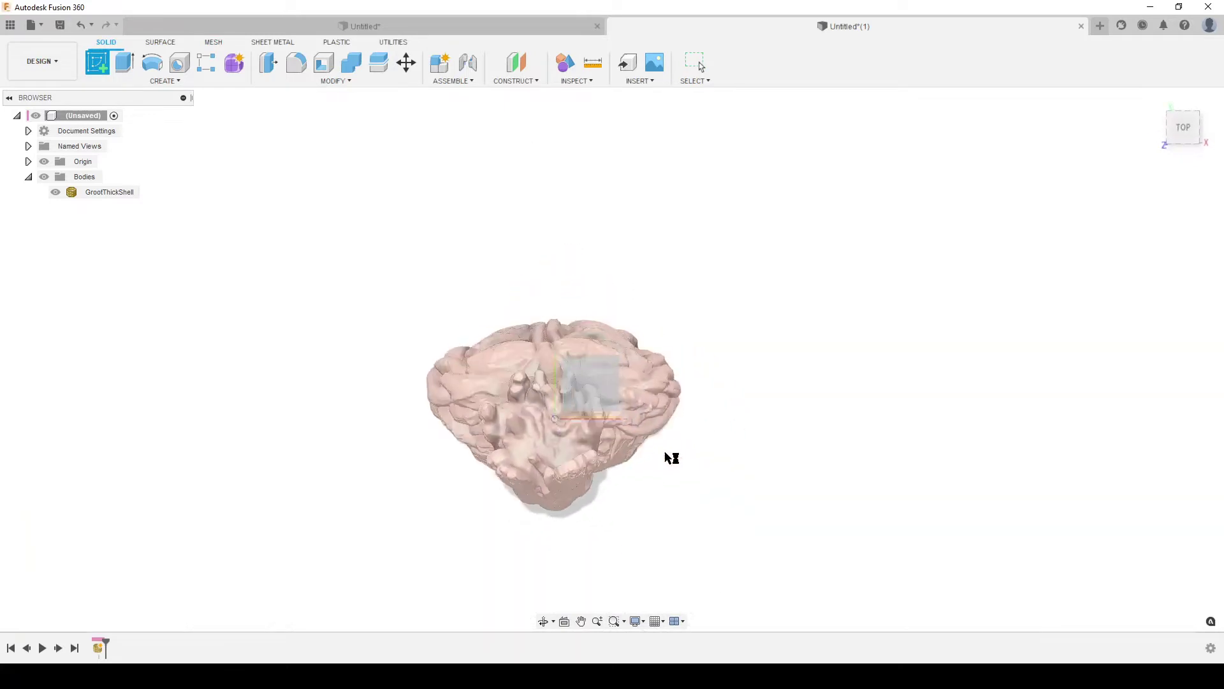
key(c)
click(551, 422)
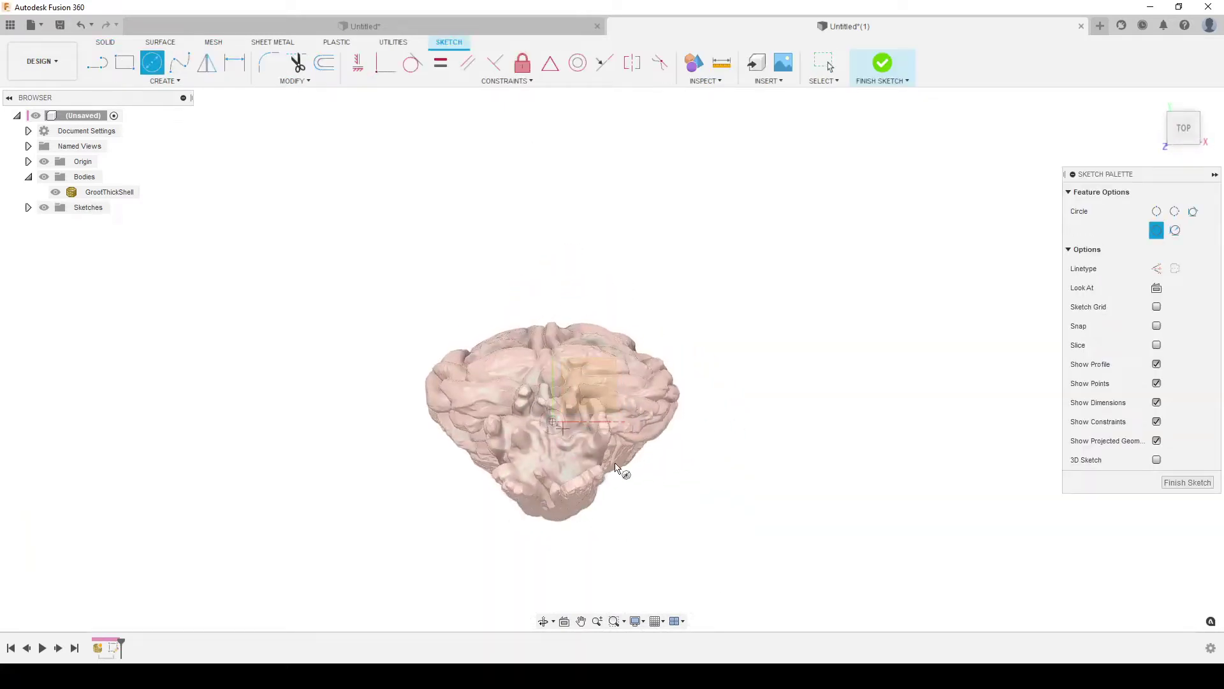
text(100)
key(Return)
scroll(711, 483, down, 4)
mouse_move(796, 528)
shift+middle_down()
mouse_move(792, 415)
mouse_move(790, 471)
shift+middle_up()
scroll(791, 470, up, 3)
shift+middle_drag(801, 377, 773, 415)
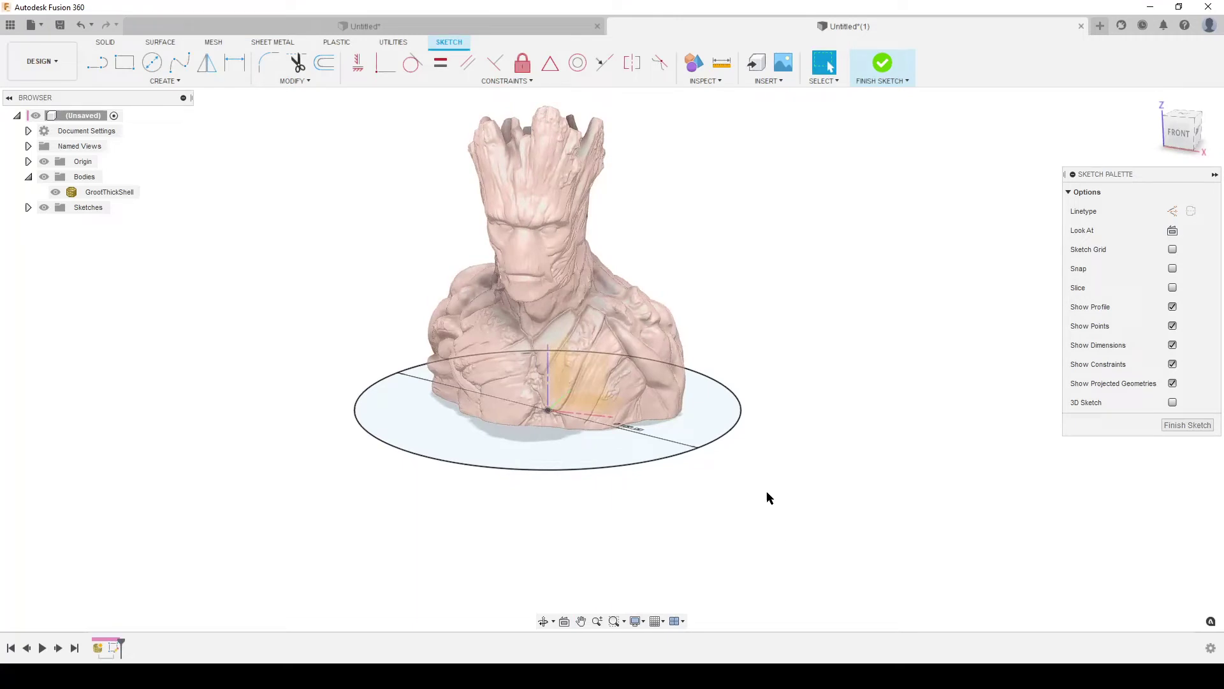
- Extrude the circle two-sided, 4 mm up and 16 mm down, as a new body
key(e)
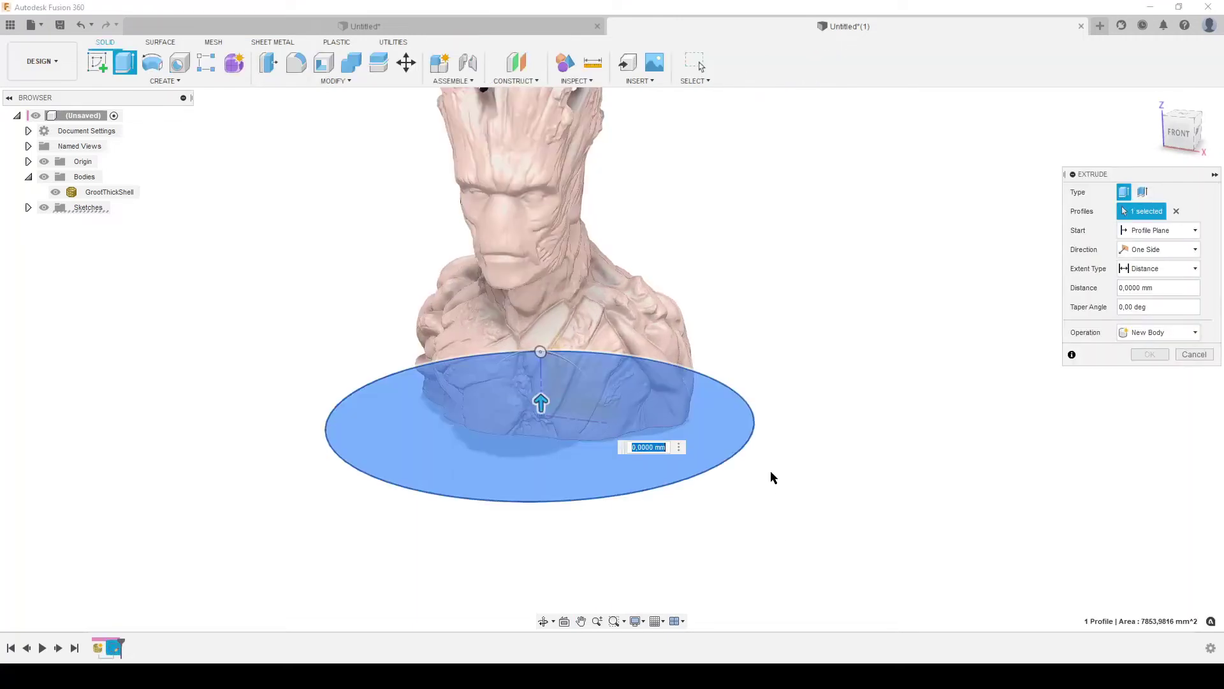
click(1179, 252)
click(1159, 285)
drag(541, 402, 542, 390)
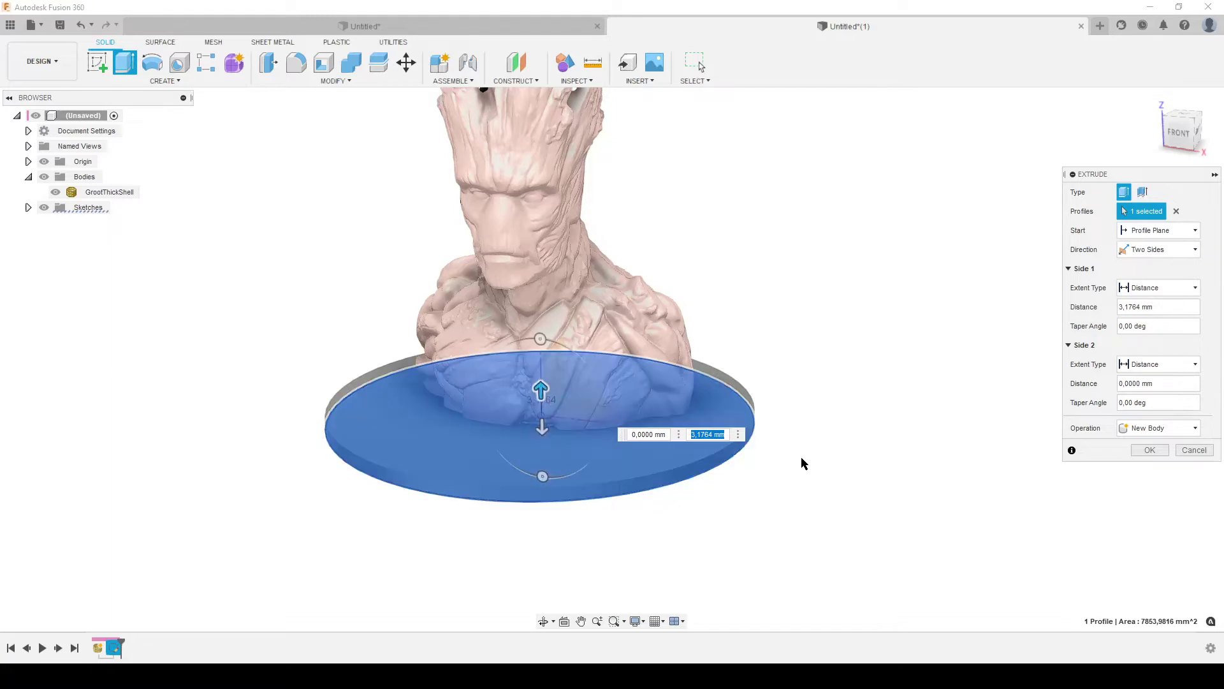
text(4)
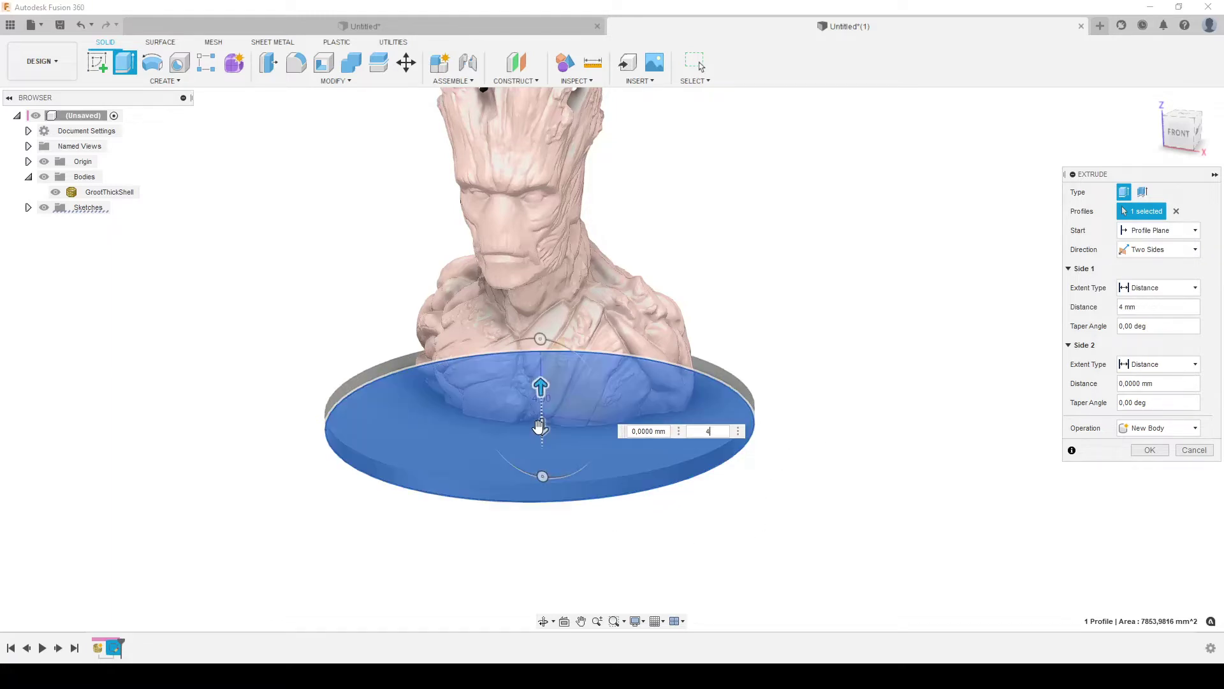
drag(539, 426, 542, 462)
text(16)
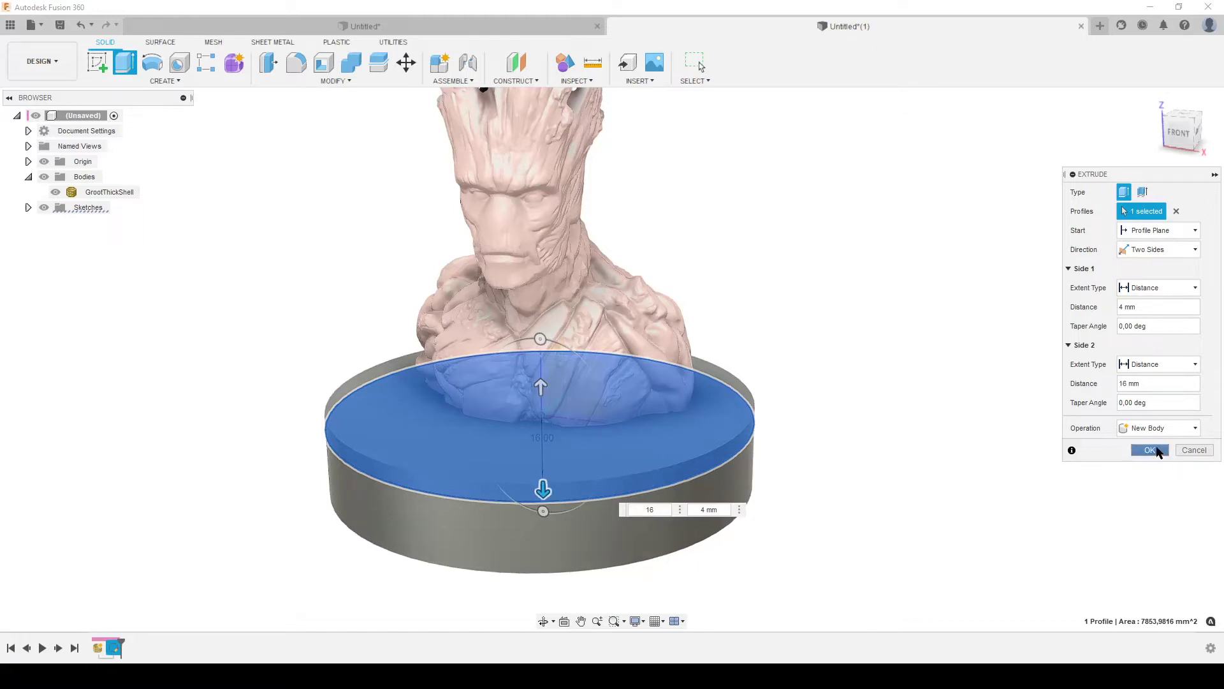
click(1149, 450)
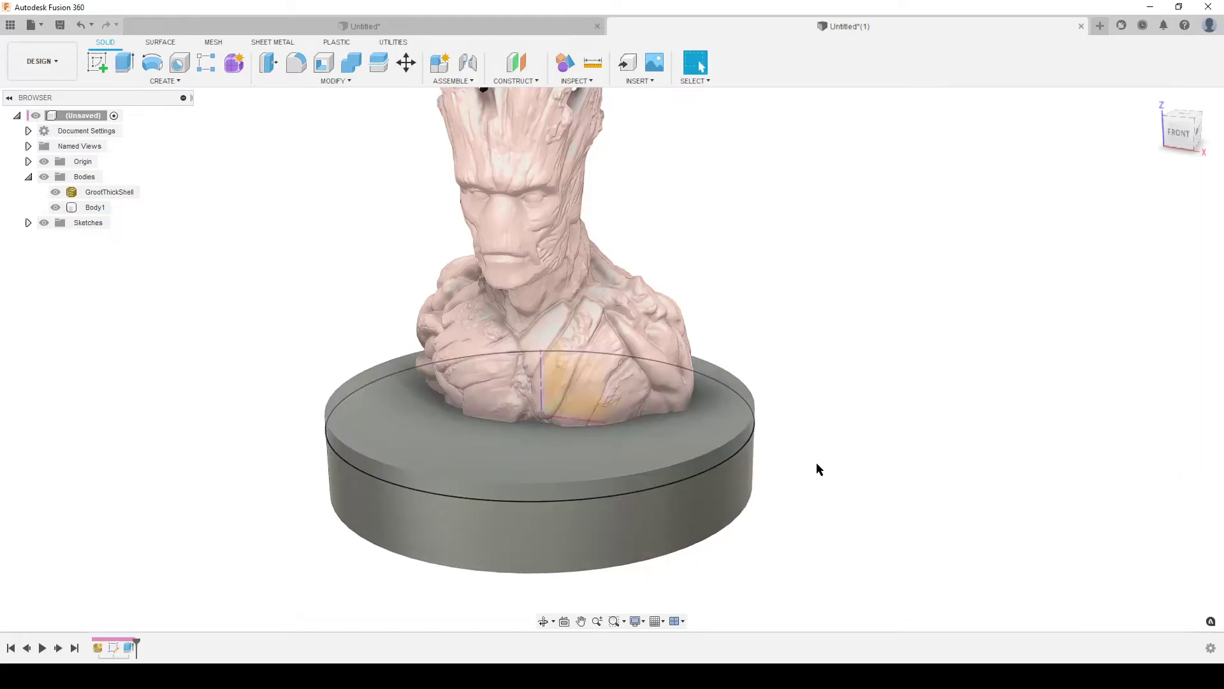
- Hide Sketch1 and the origin planes and axes
click(28, 222)
click(56, 238)
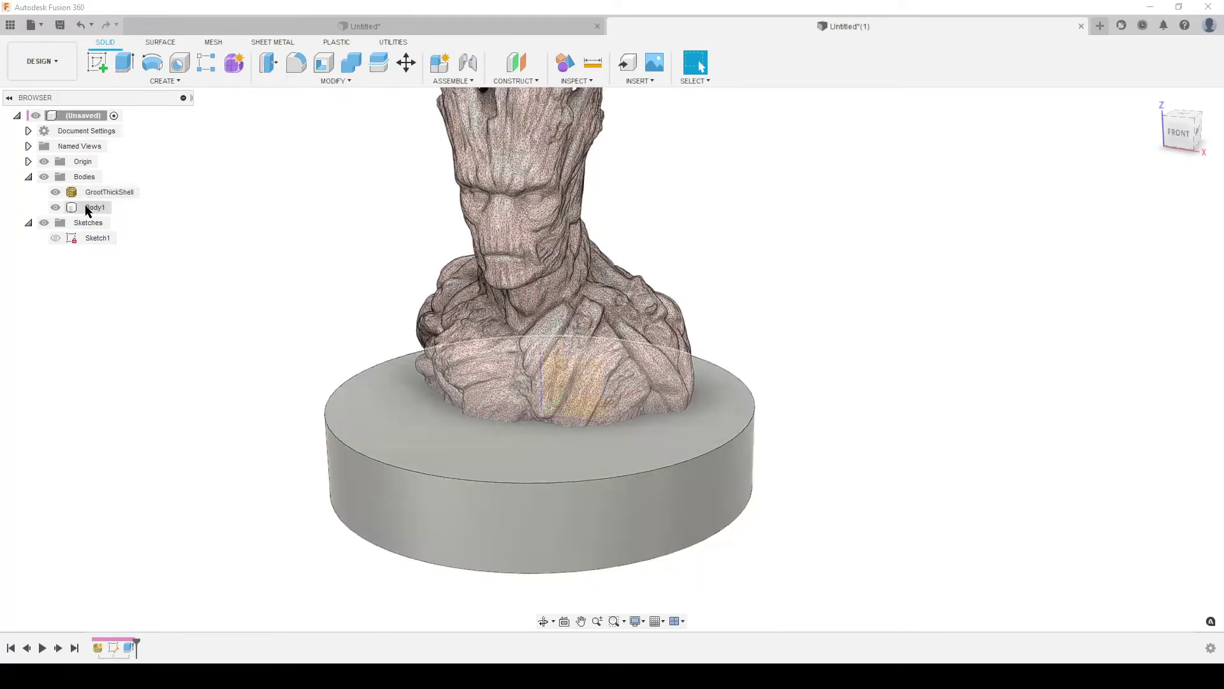
scroll(797, 470, down, 2)
mouse_move(796, 469)
shift+middle_down()
mouse_move(925, 505)
mouse_move(825, 440)
mouse_move(859, 492)
mouse_move(970, 487)
mouse_move(779, 467)
shift+middle_up()
click(44, 161)
- Chamfer the base's top edge with a distance of 1 mm
text(sch)
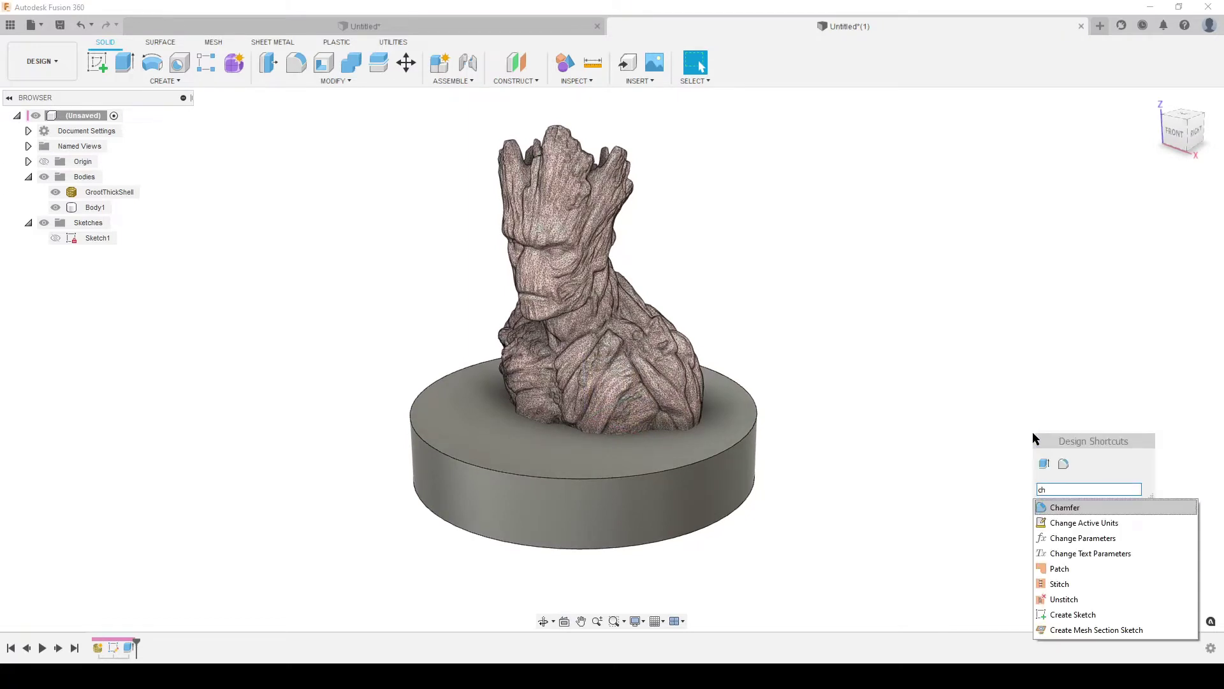
key(Return)
click(743, 448)
text(1)
key(Return)
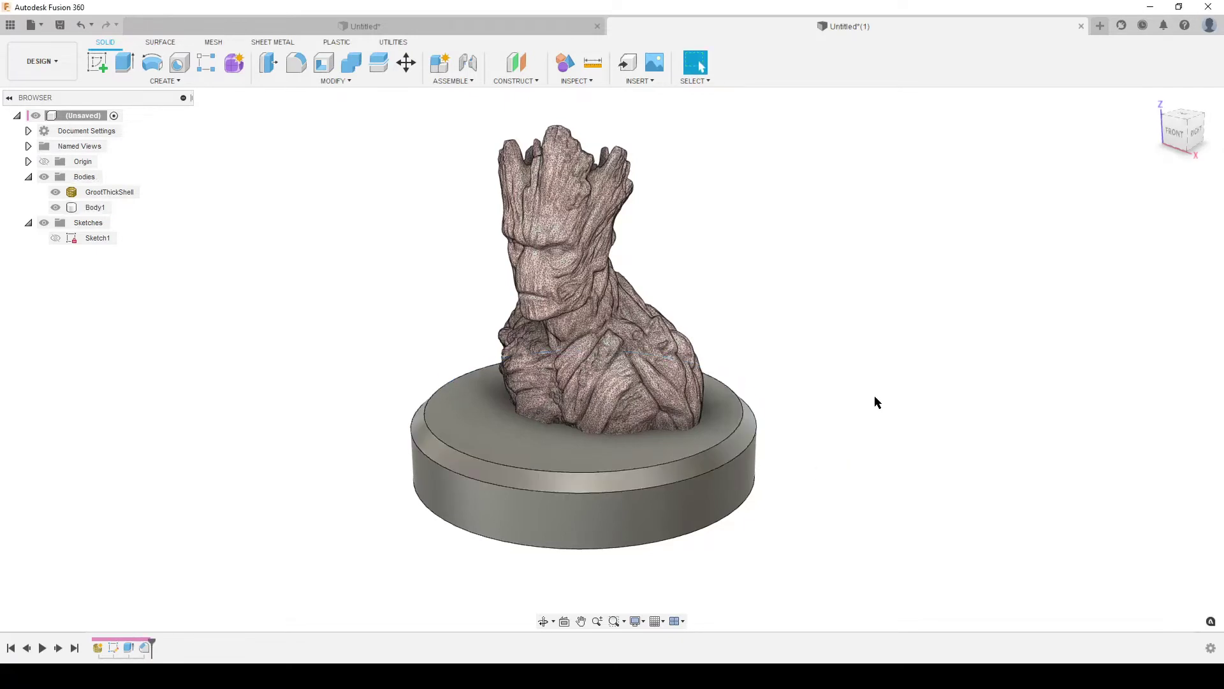
shift+middle_drag(878, 361, 828, 404)
click(582, 336)
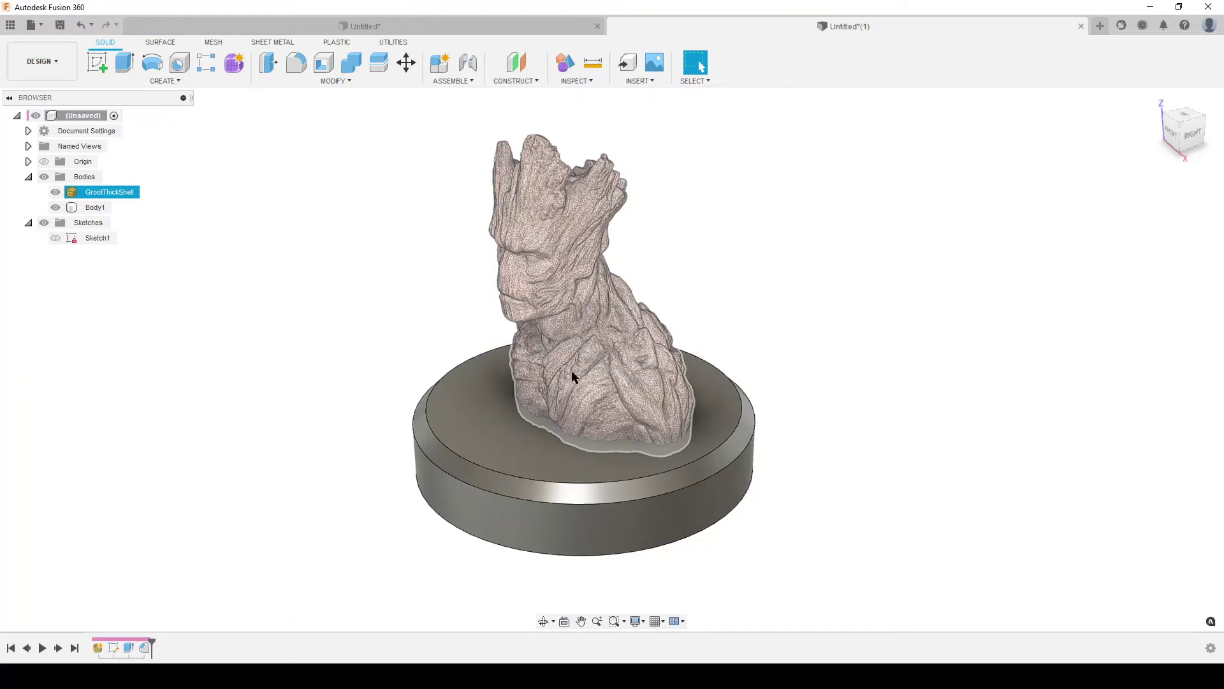
click(561, 427)
click(845, 412)
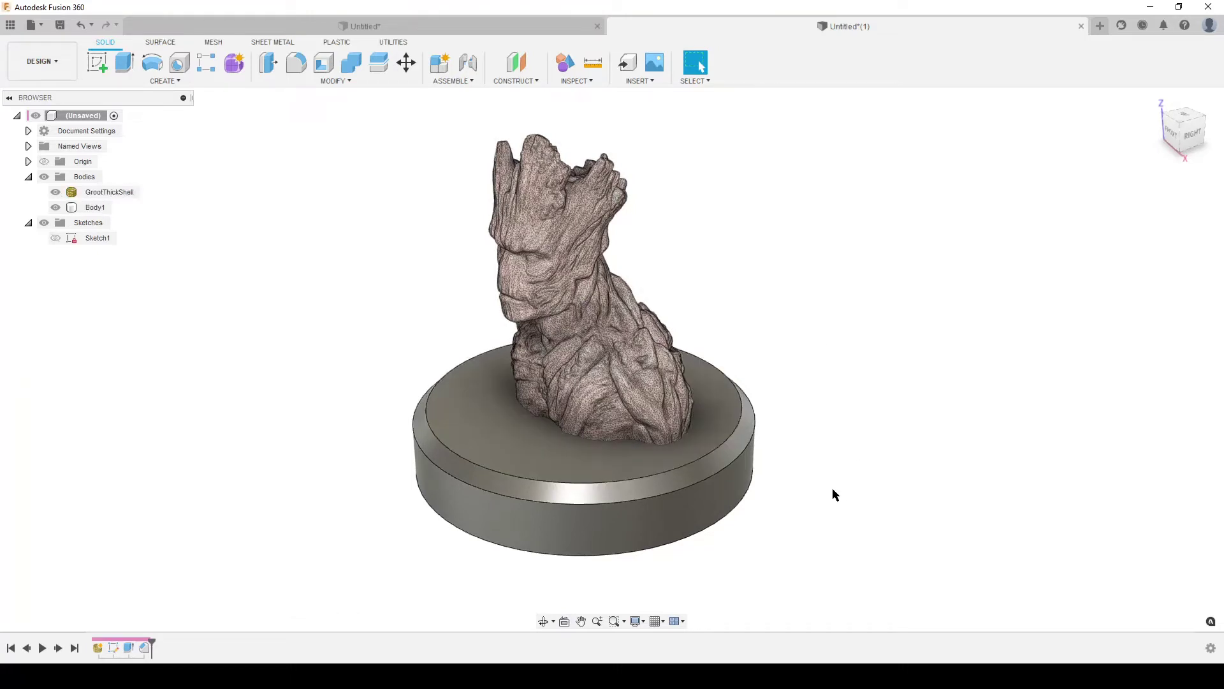
middle_drag(833, 494, 820, 491)
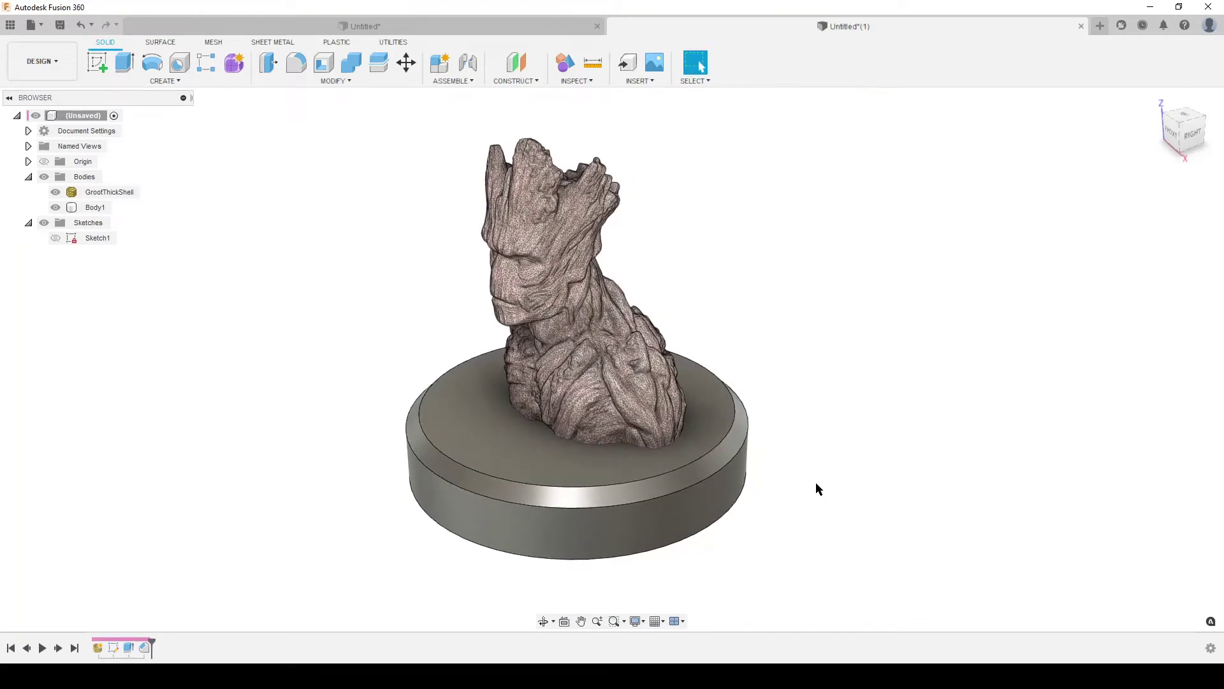
click(56, 207)
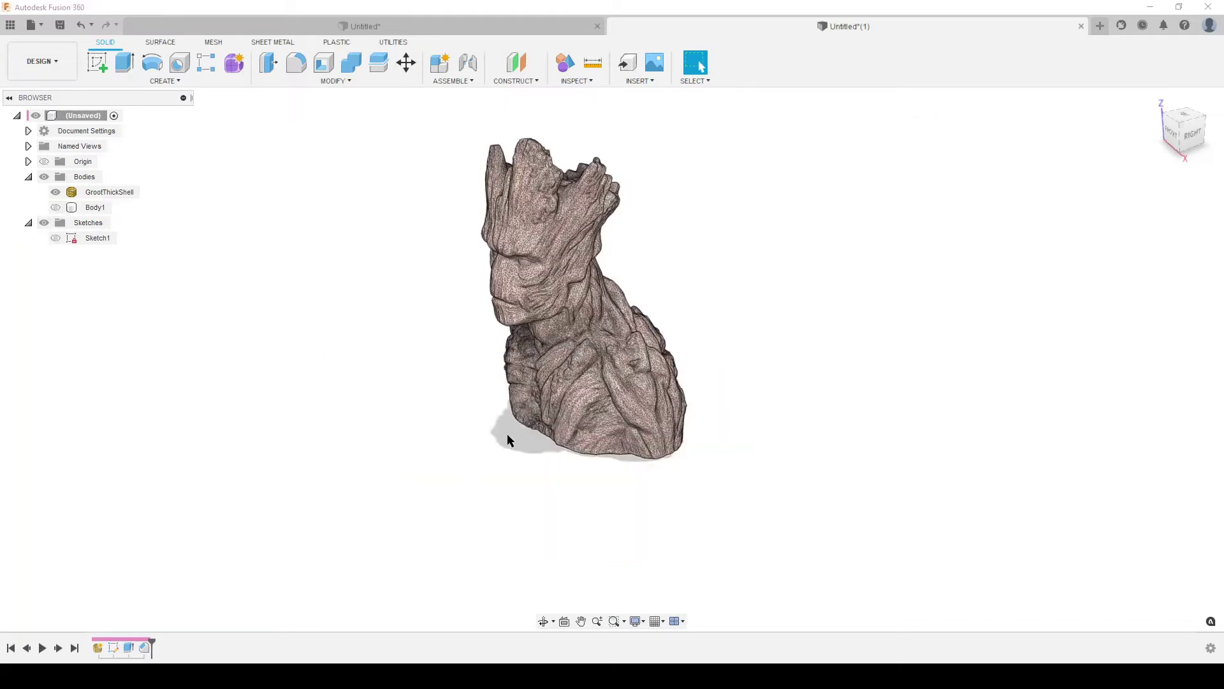
shift+middle_drag(544, 450, 576, 468)
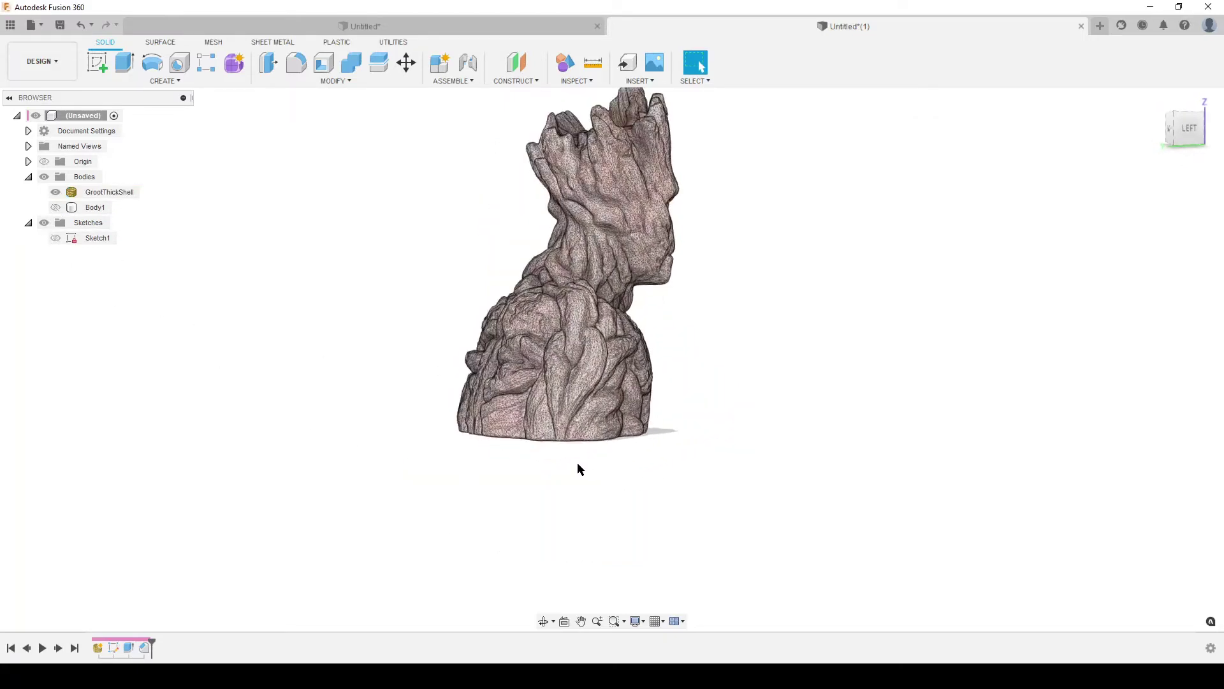
scroll(569, 465, up, 5)
scroll(566, 465, up, 3)
scroll(466, 396, down, 3)
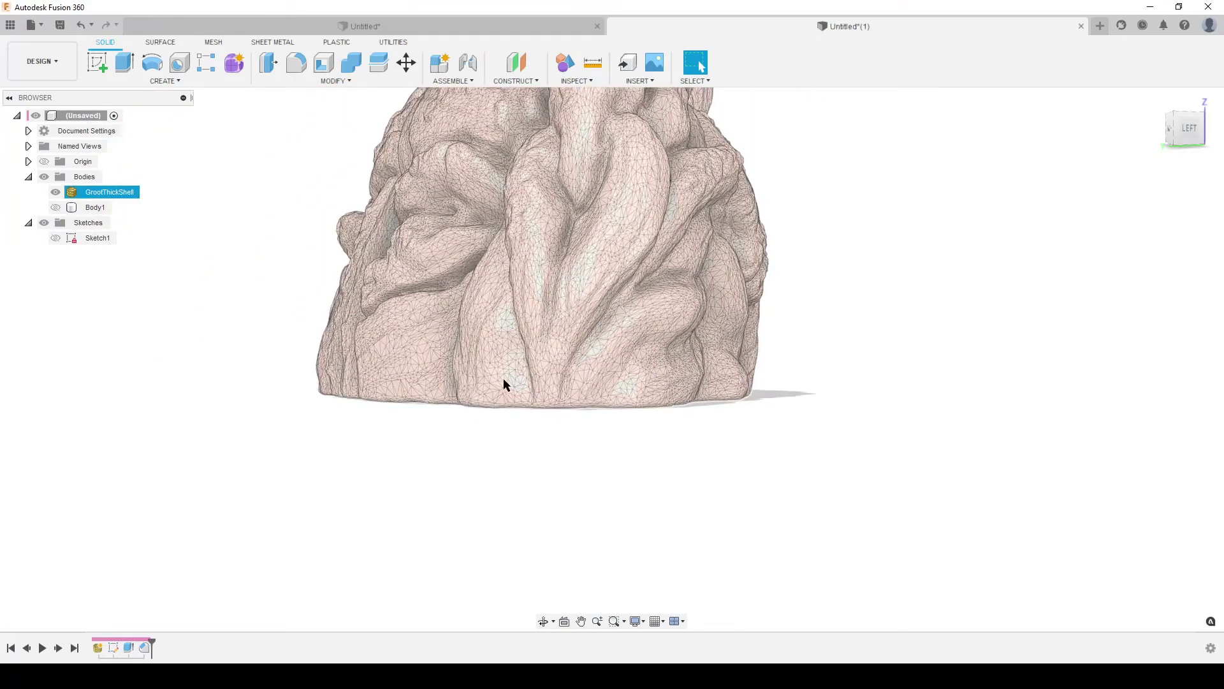
shift+middle_drag(470, 437, 447, 448)
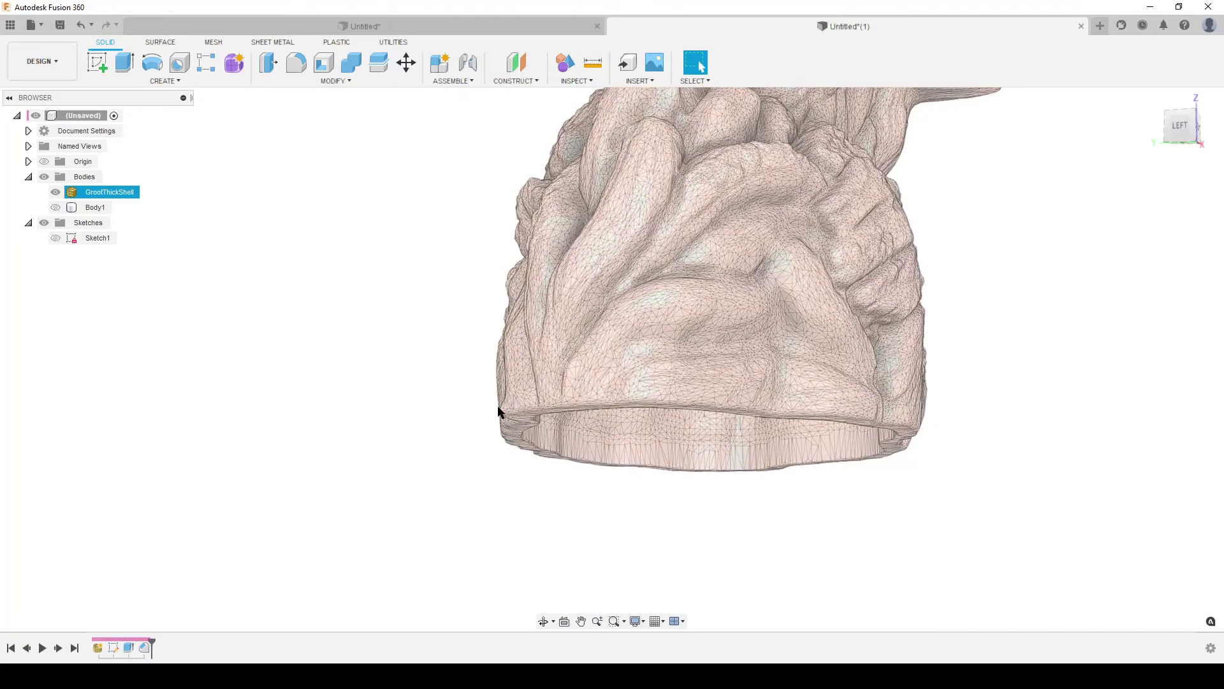
shift+middle_drag(631, 415, 515, 441)
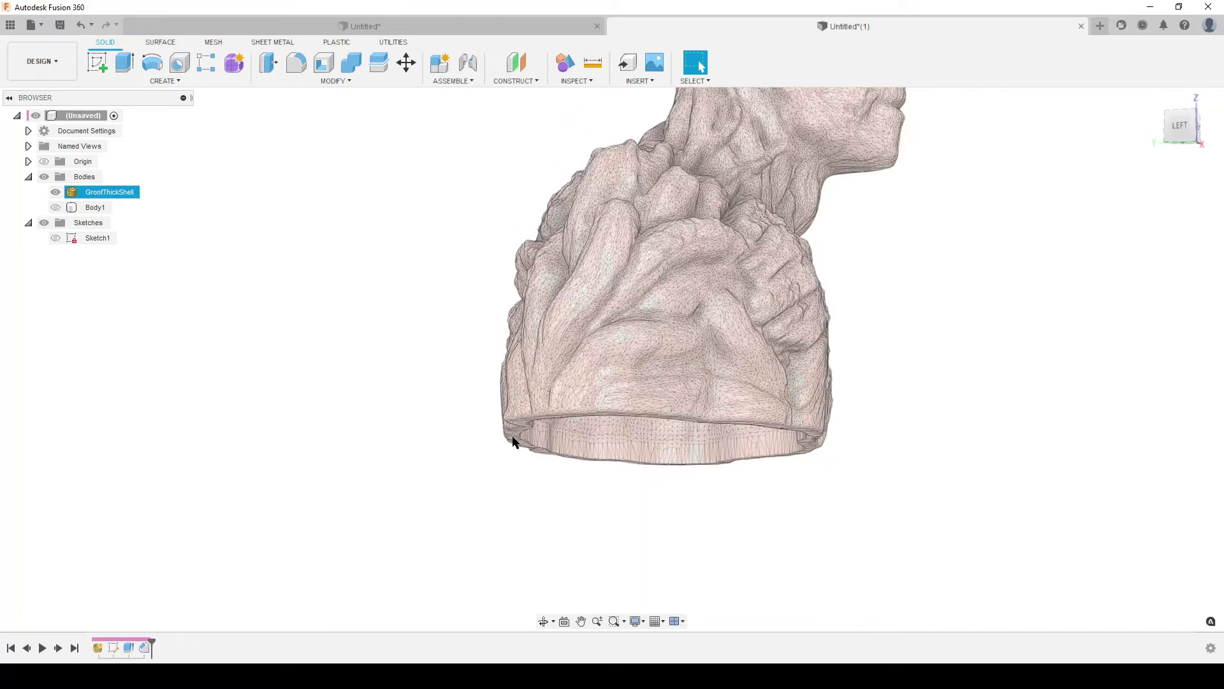
shift+middle_drag(716, 365, 574, 334)
scroll(599, 379, down, 3)
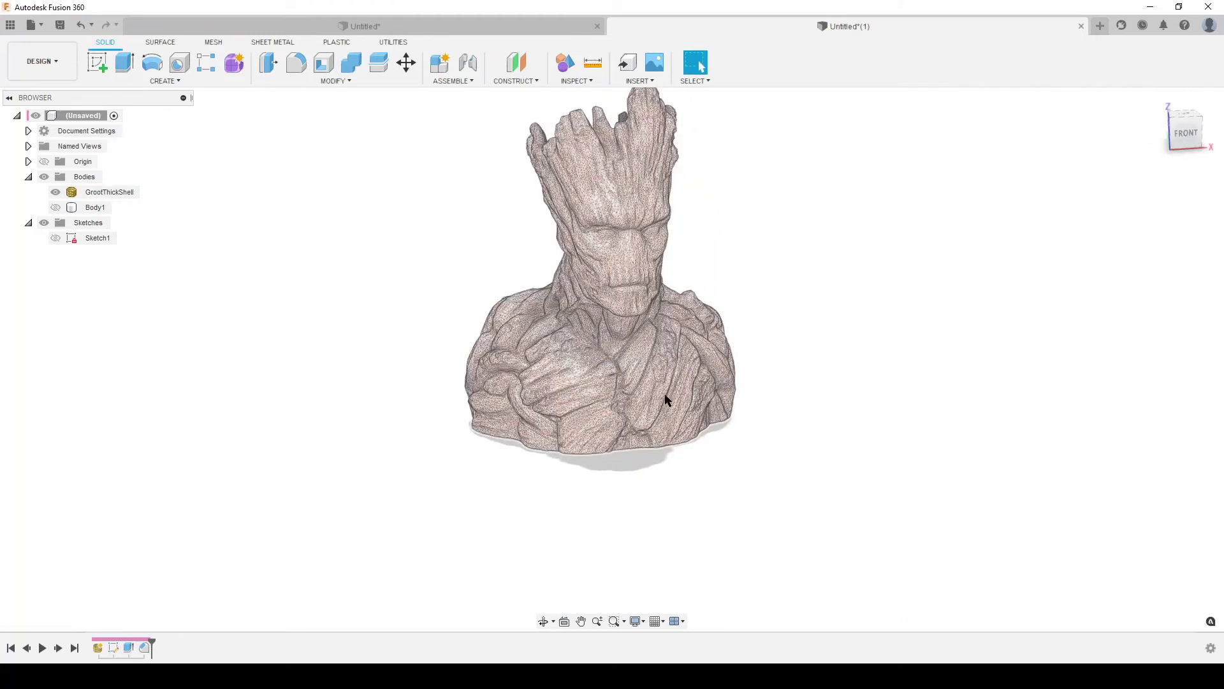
shift+middle_drag(488, 439, 576, 428)
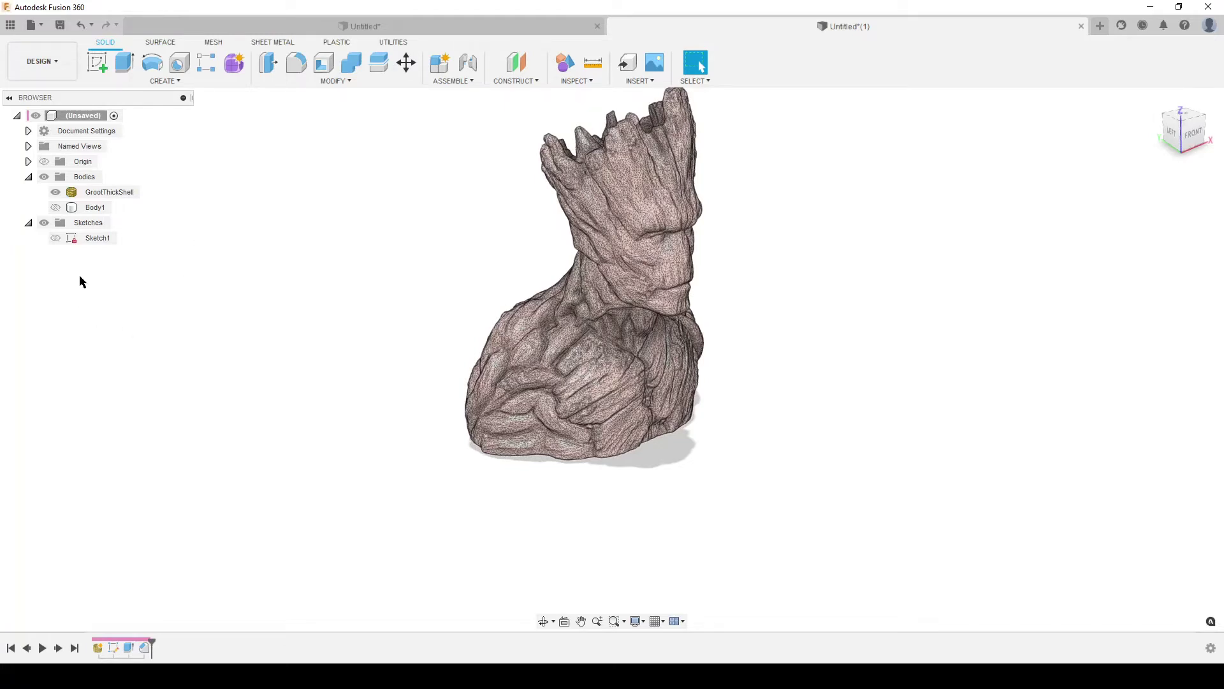
click(56, 207)
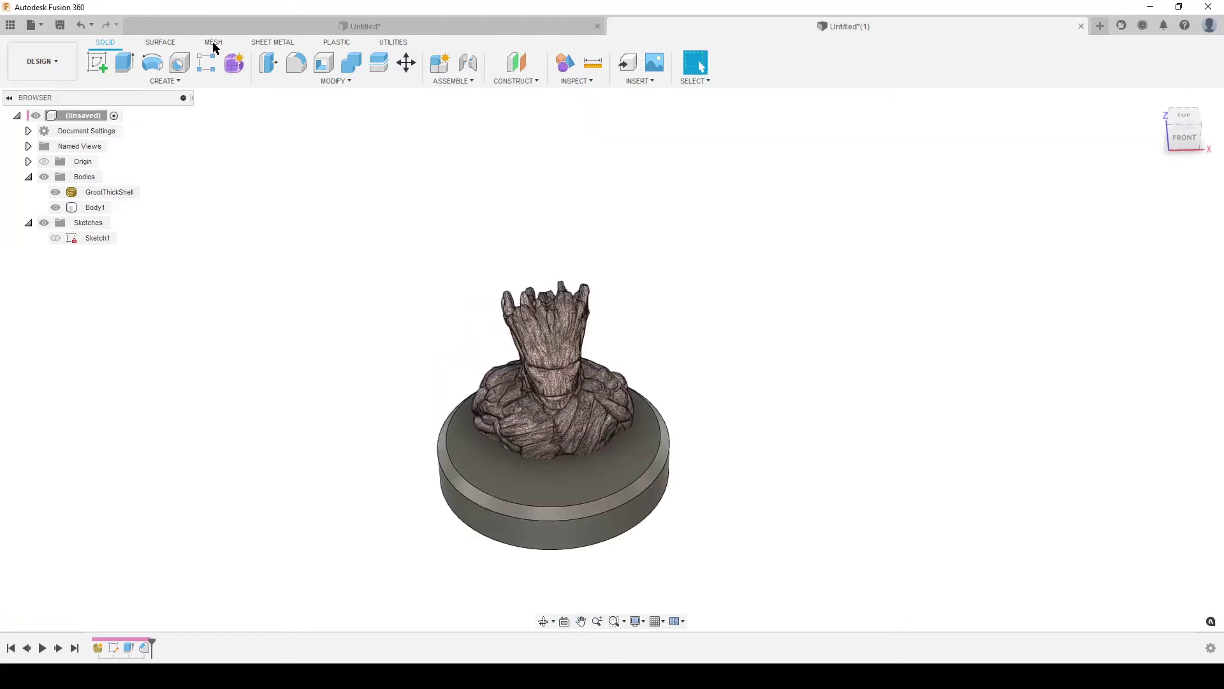
- Create a mesh section sketch of GrootThickShell cut at the base's top face
click(213, 44)
click(118, 81)
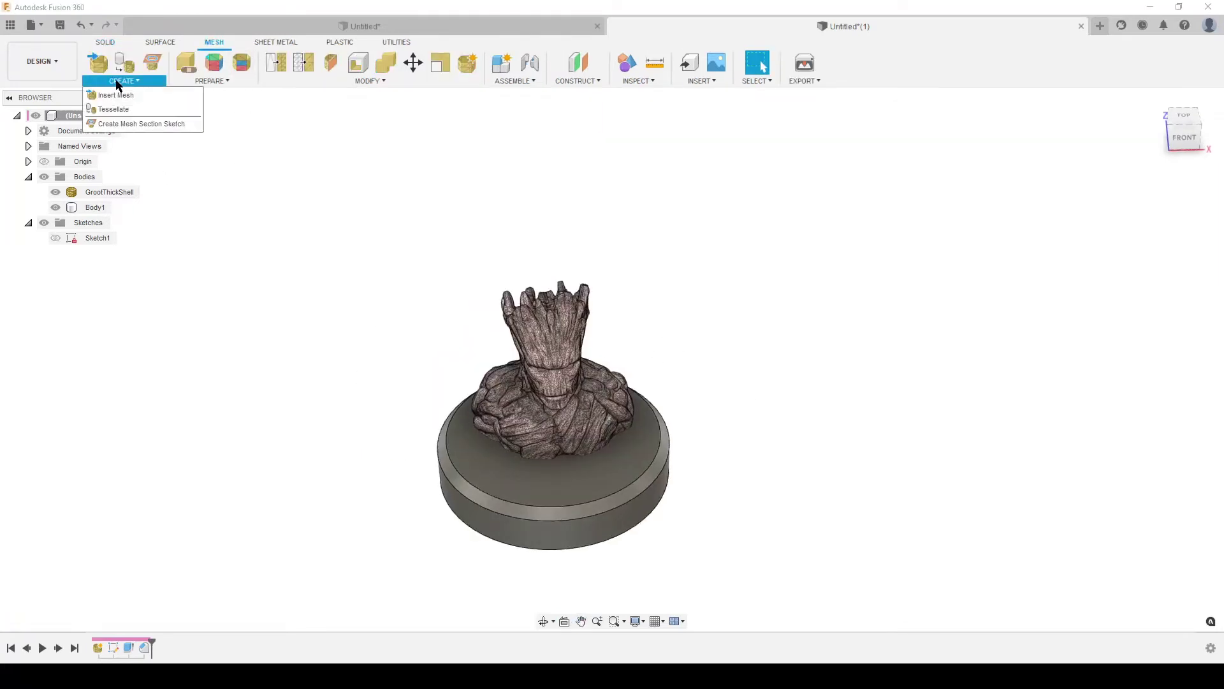
click(139, 124)
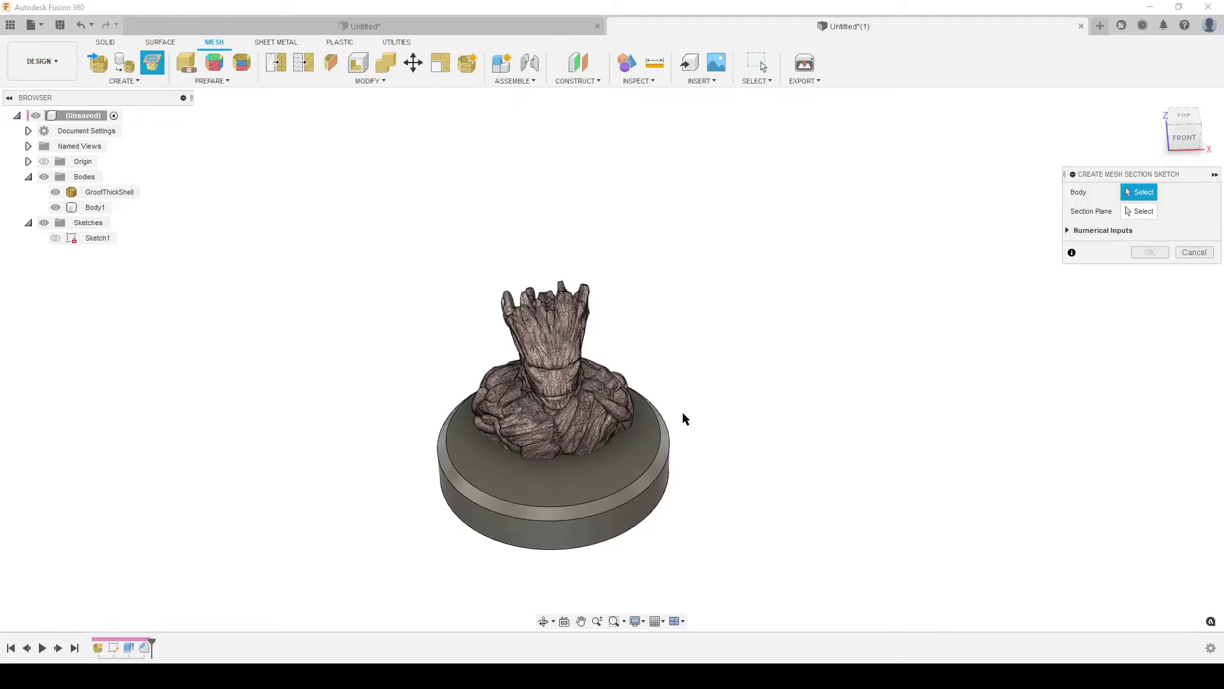
click(593, 369)
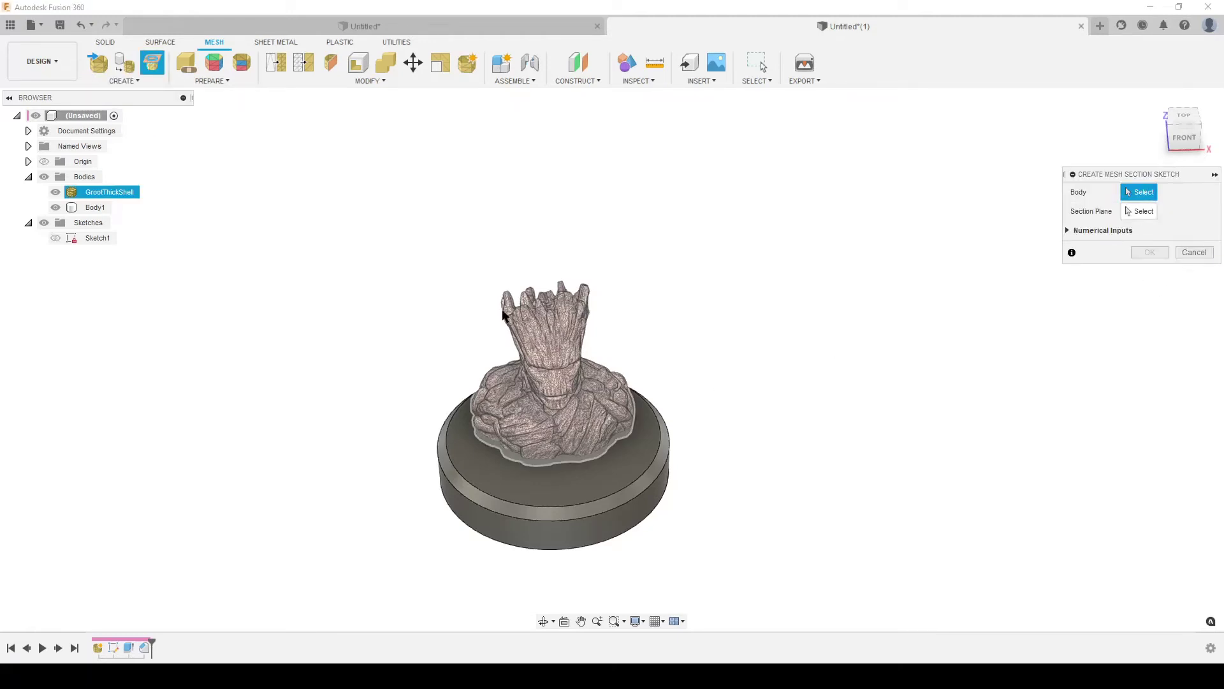
click(553, 341)
scroll(775, 556, up, 3)
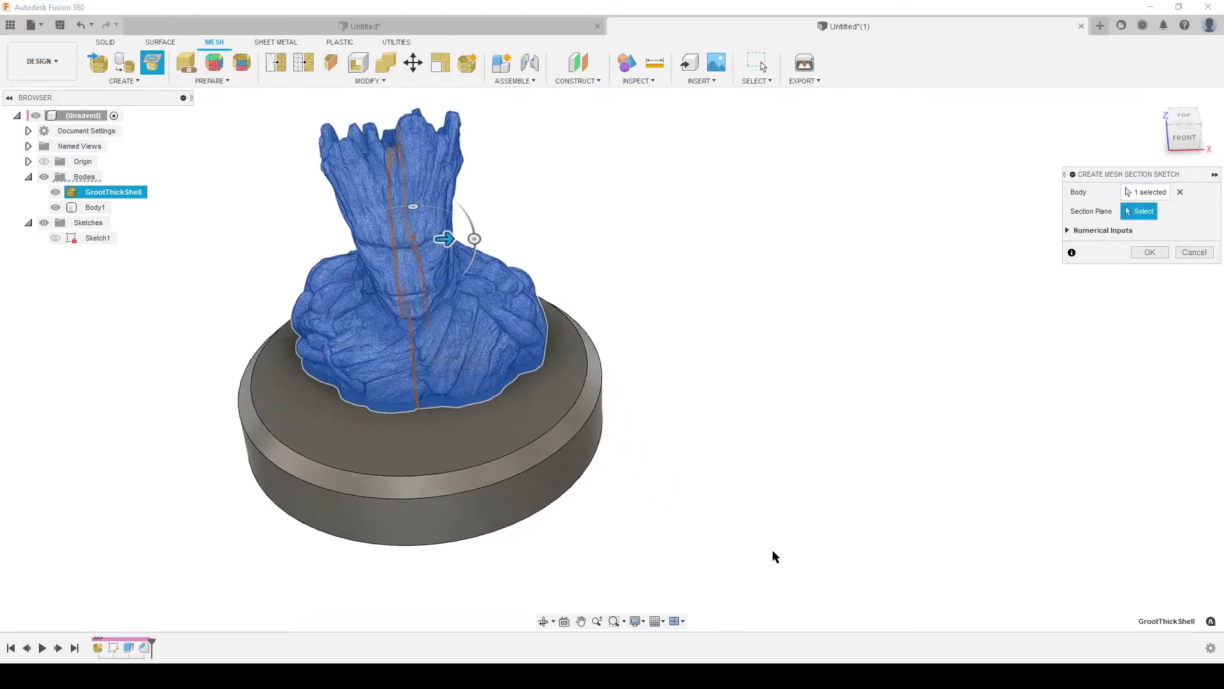
scroll(775, 557, up, 2)
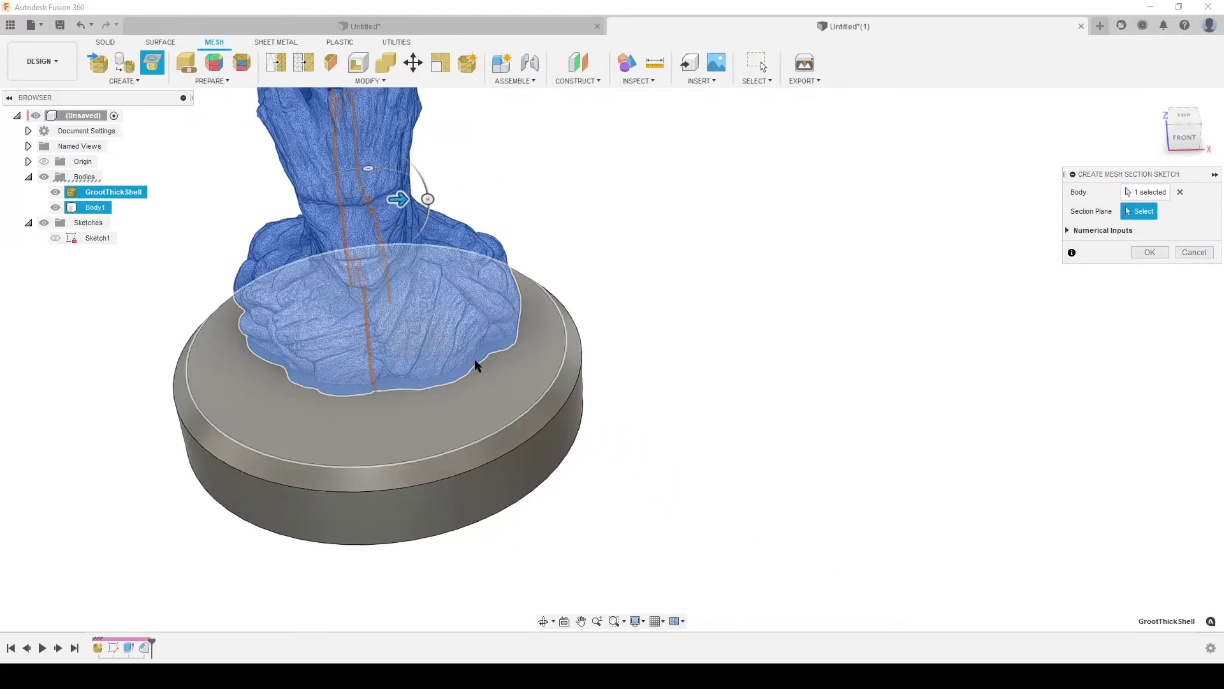
click(497, 394)
shift+middle_drag(497, 394, 777, 416)
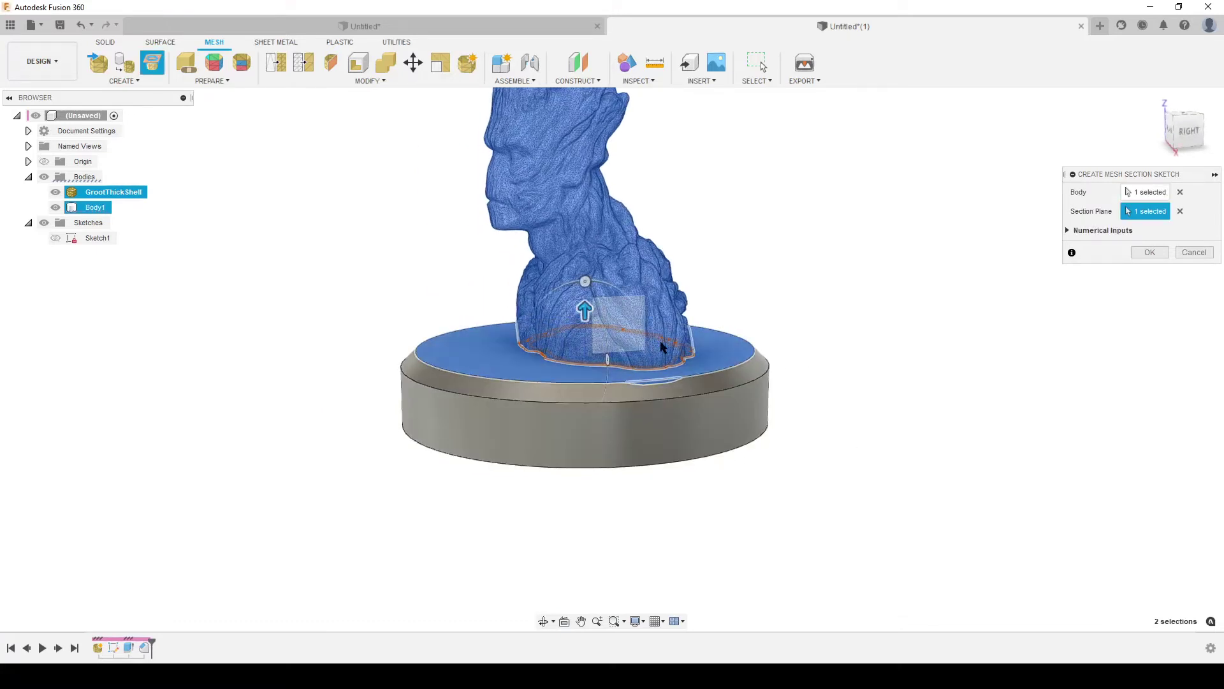
click(1149, 252)
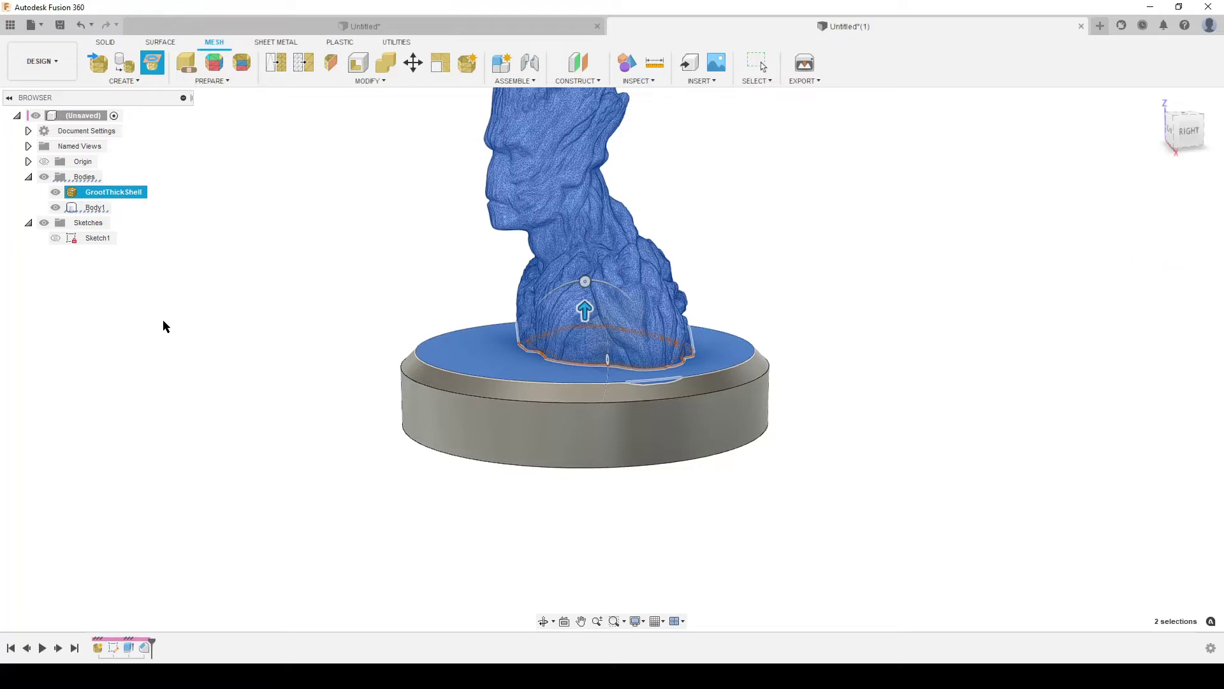
- Hide GrootThickShell and Body1, expand Sketch2, and open Sketch2 for editing
click(55, 192)
click(55, 207)
mouse_move(310, 373)
shift+middle_down()
mouse_move(353, 376)
mouse_move(371, 402)
mouse_move(338, 423)
shift+middle_up()
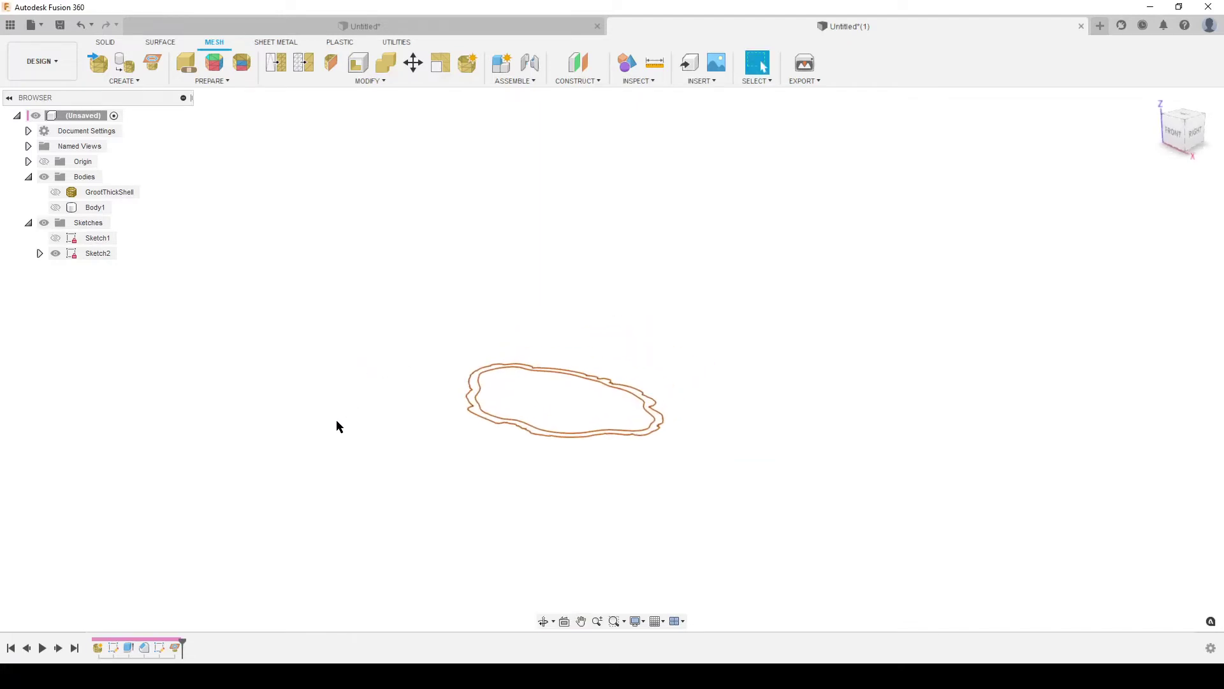
click(40, 254)
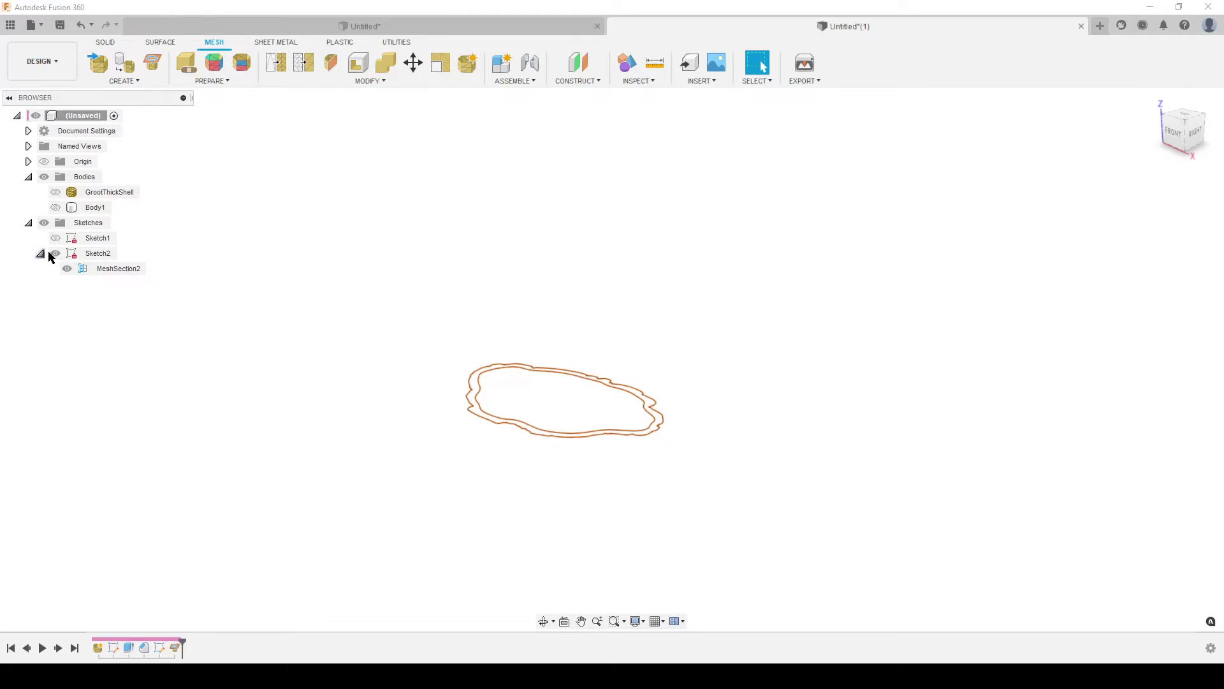
right_click(162, 649)
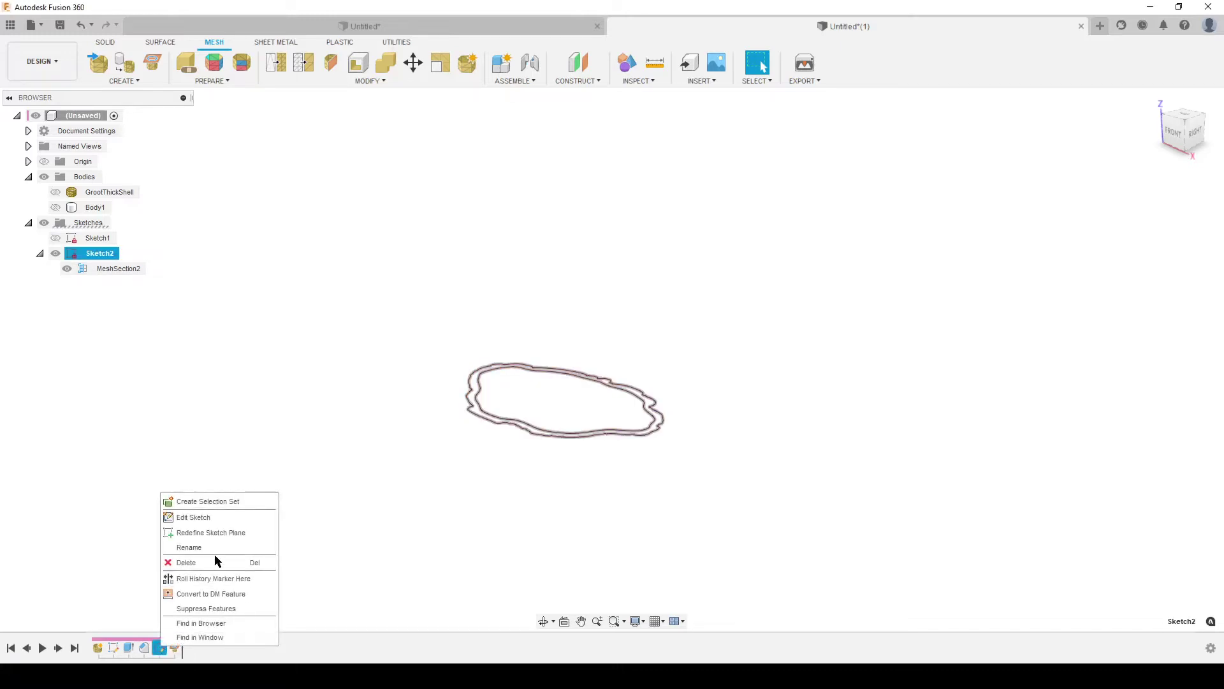
click(213, 518)
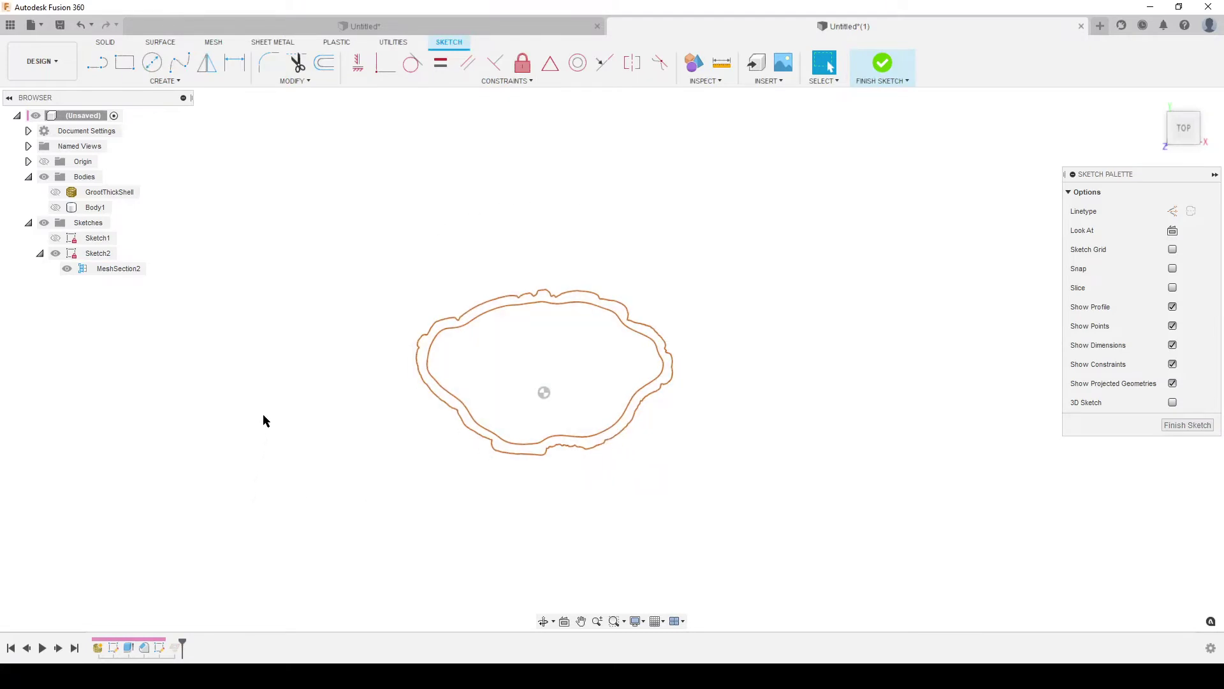
- Fit curves to the Groot mesh section outline and finish Sketch2
click(181, 82)
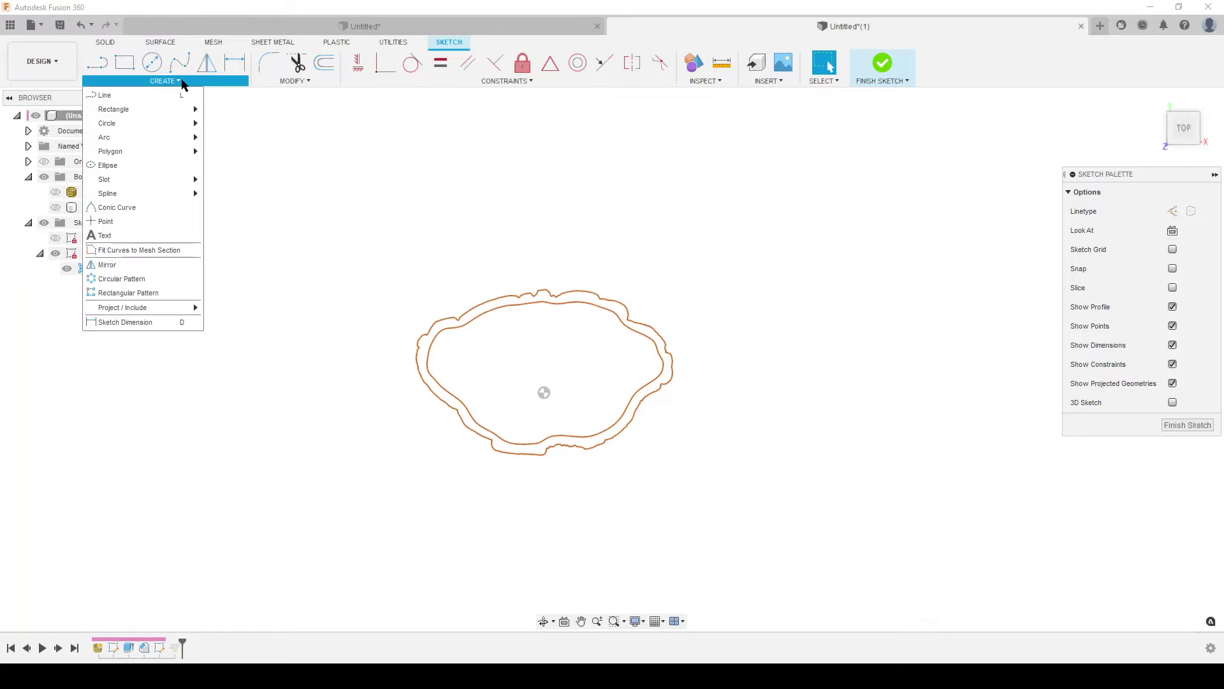
click(147, 250)
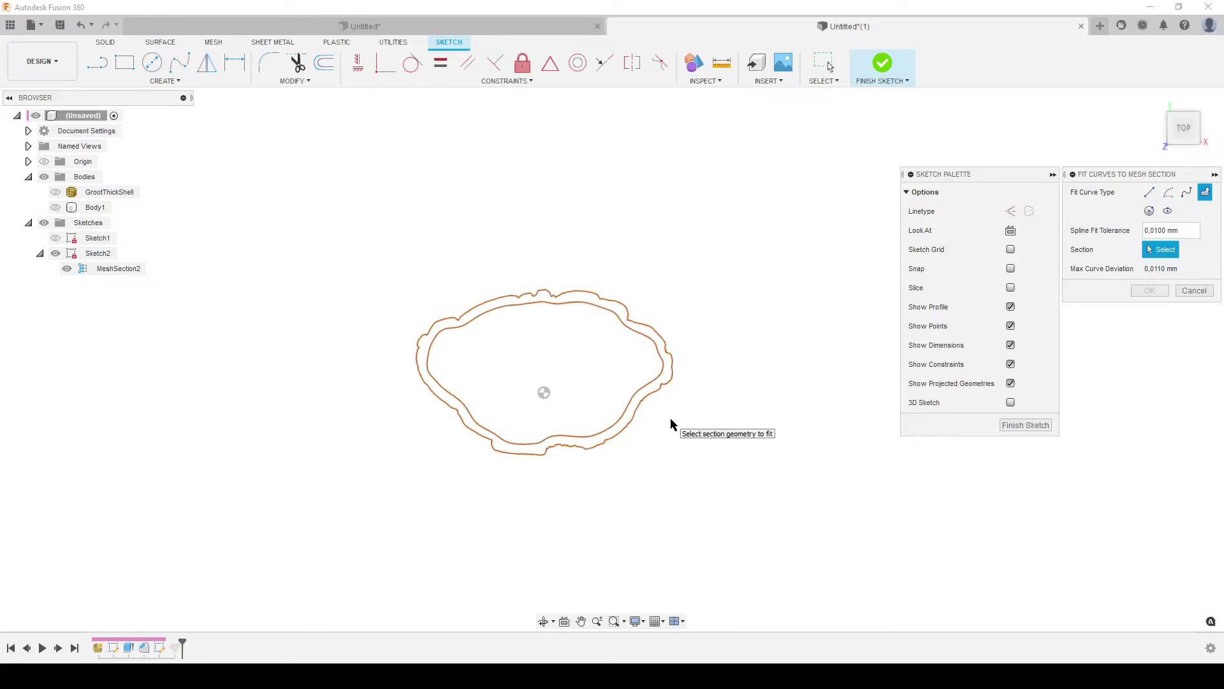
click(642, 404)
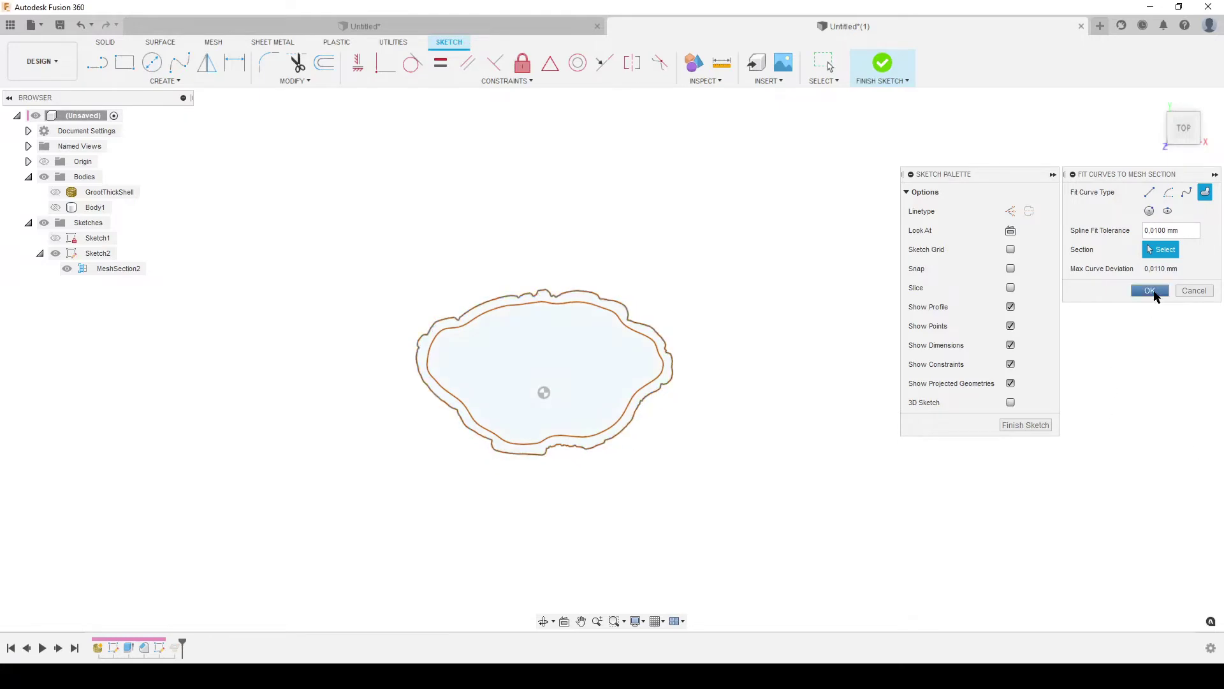
click(1150, 291)
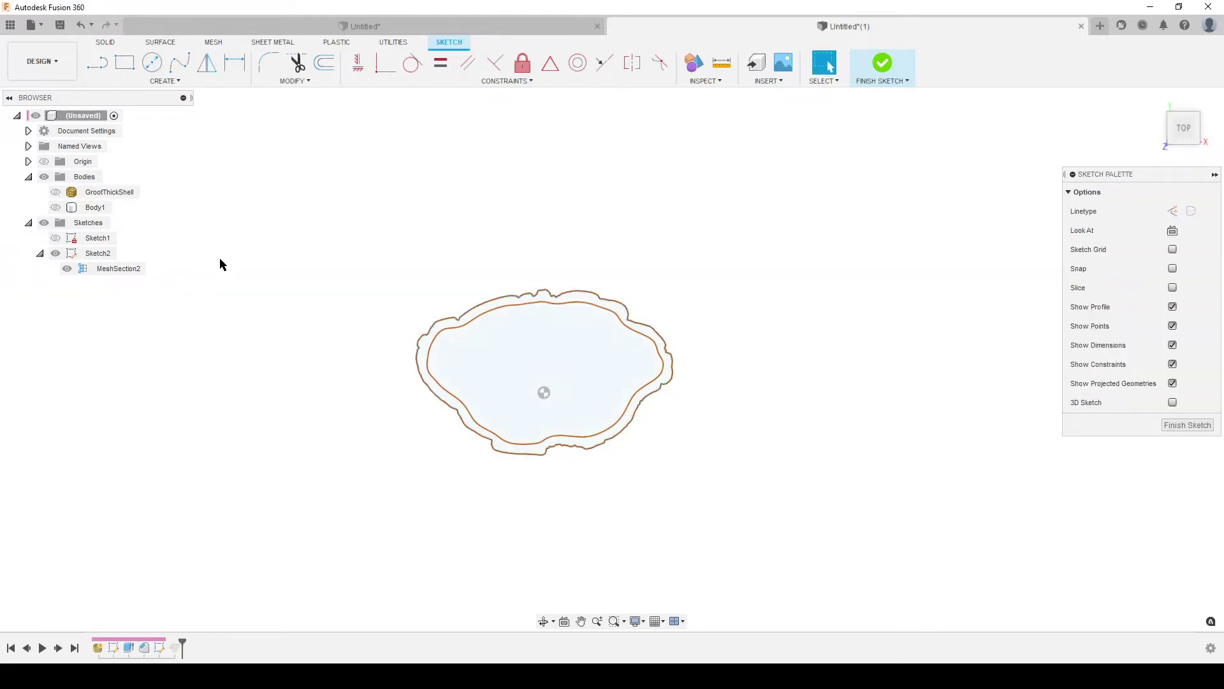
click(64, 271)
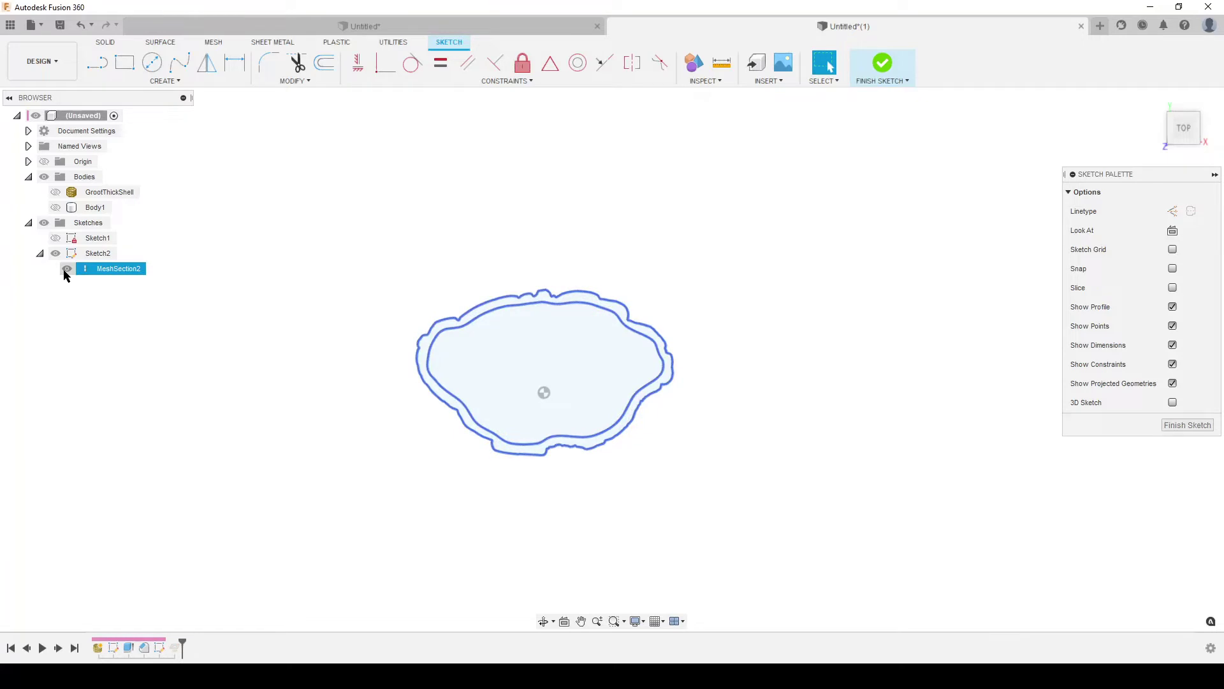
key(Escape)
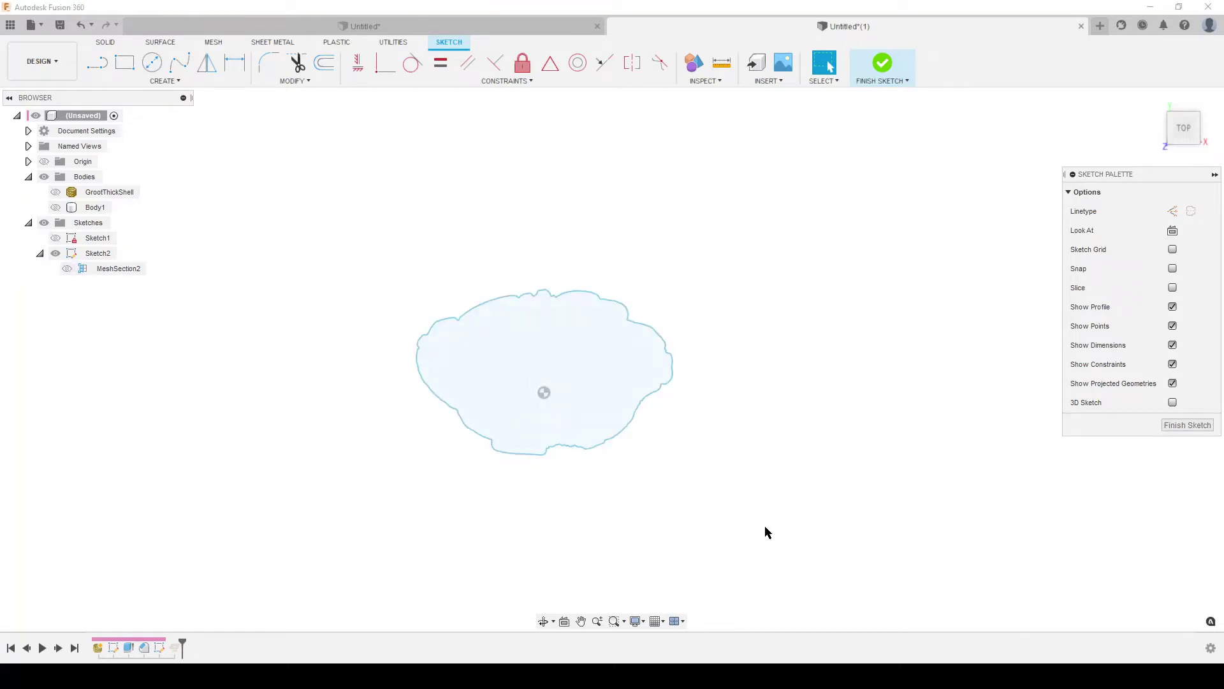
click(1201, 427)
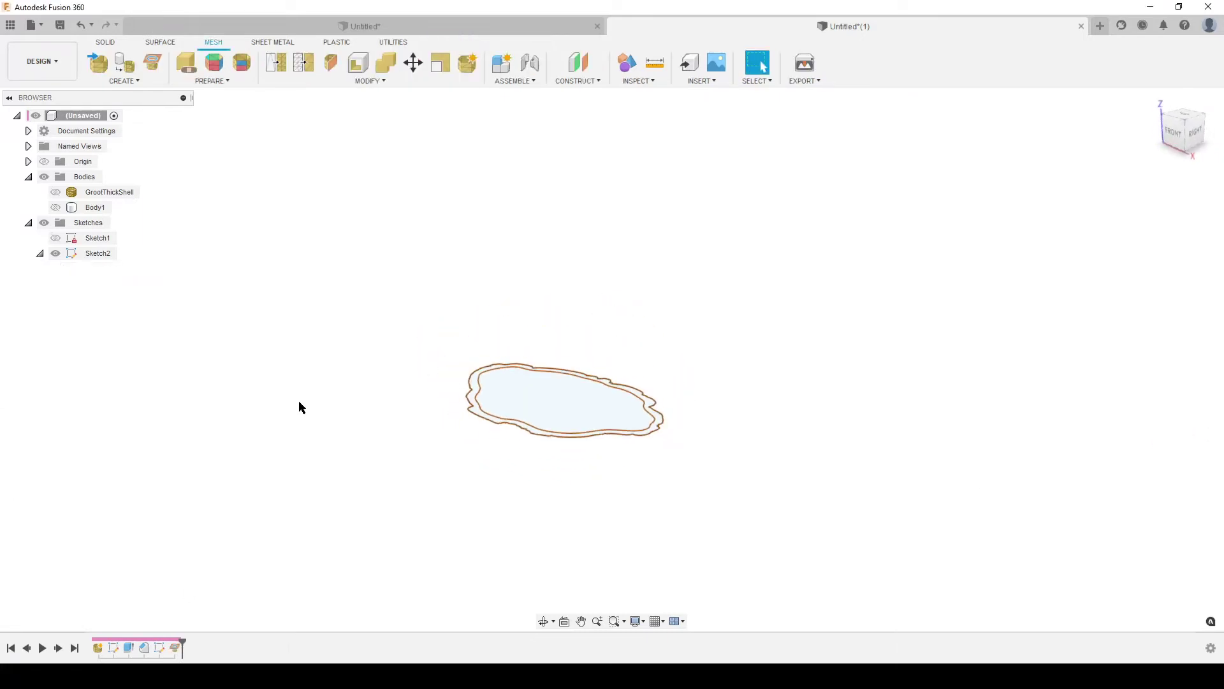
- Hide the MeshSection2 outline and show the base Body1 again
click(38, 255)
click(67, 269)
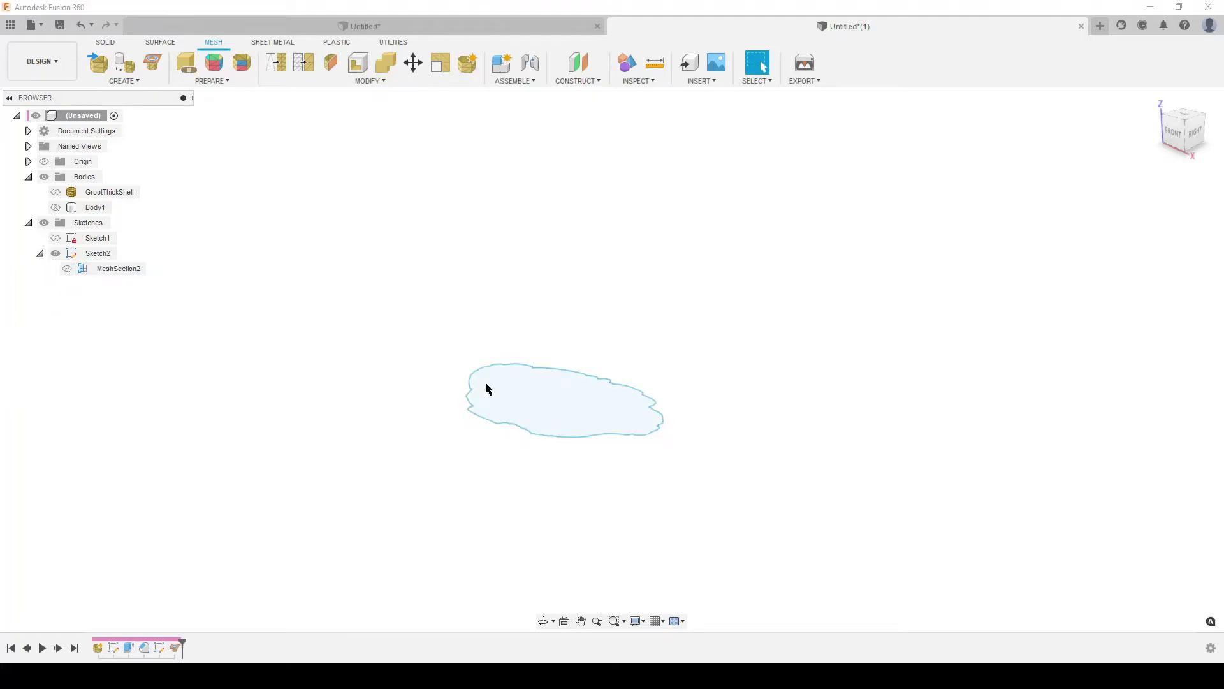
click(56, 208)
- Extrude the fitted outline as a cut to an object, pocketing Body1's top
key(e)
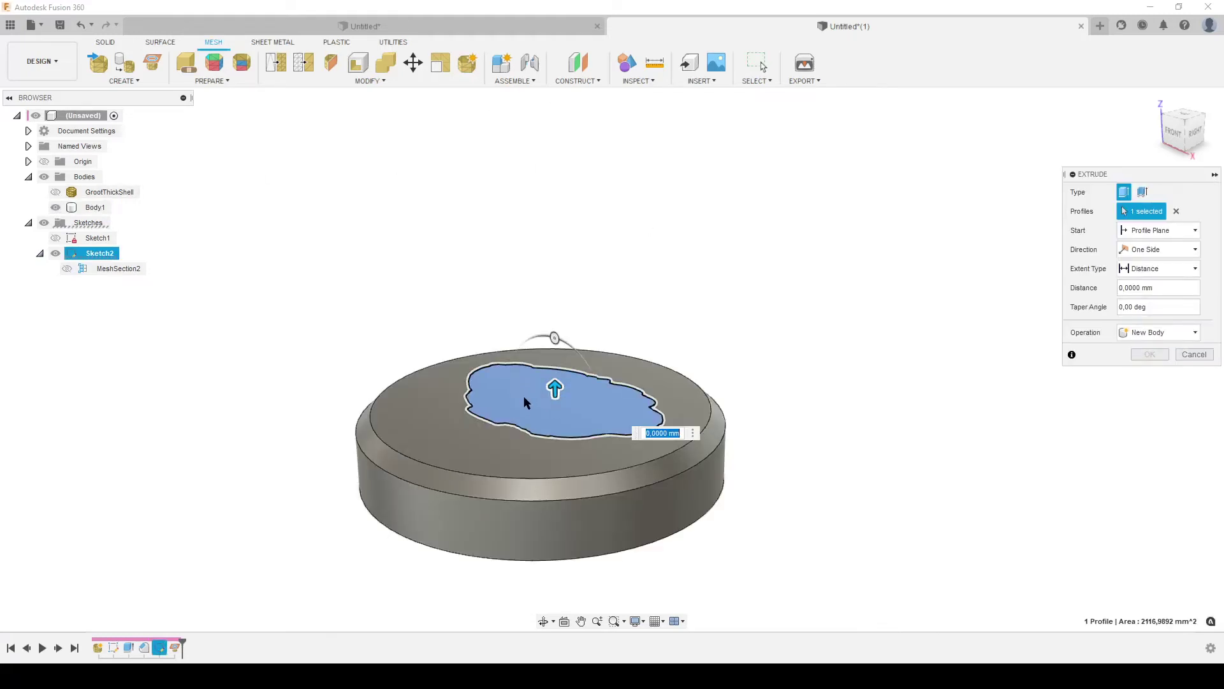
click(1176, 268)
click(1148, 300)
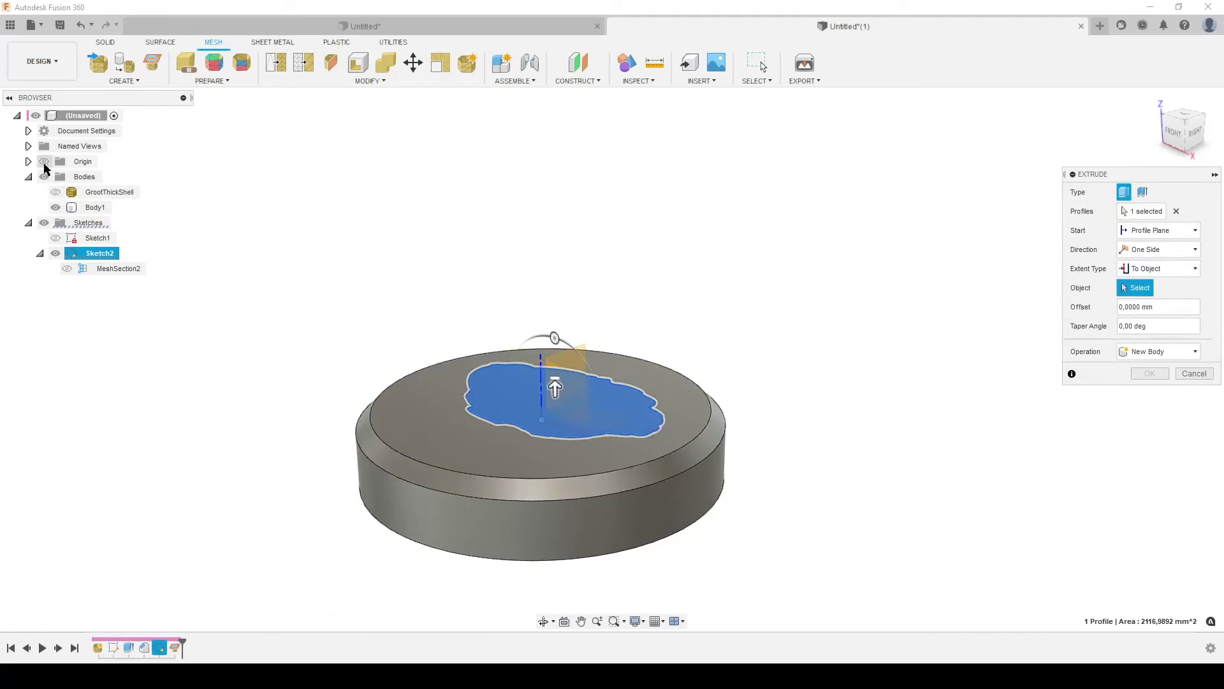
click(56, 207)
shift+middle_drag(572, 502, 592, 462)
scroll(569, 534, up, 3)
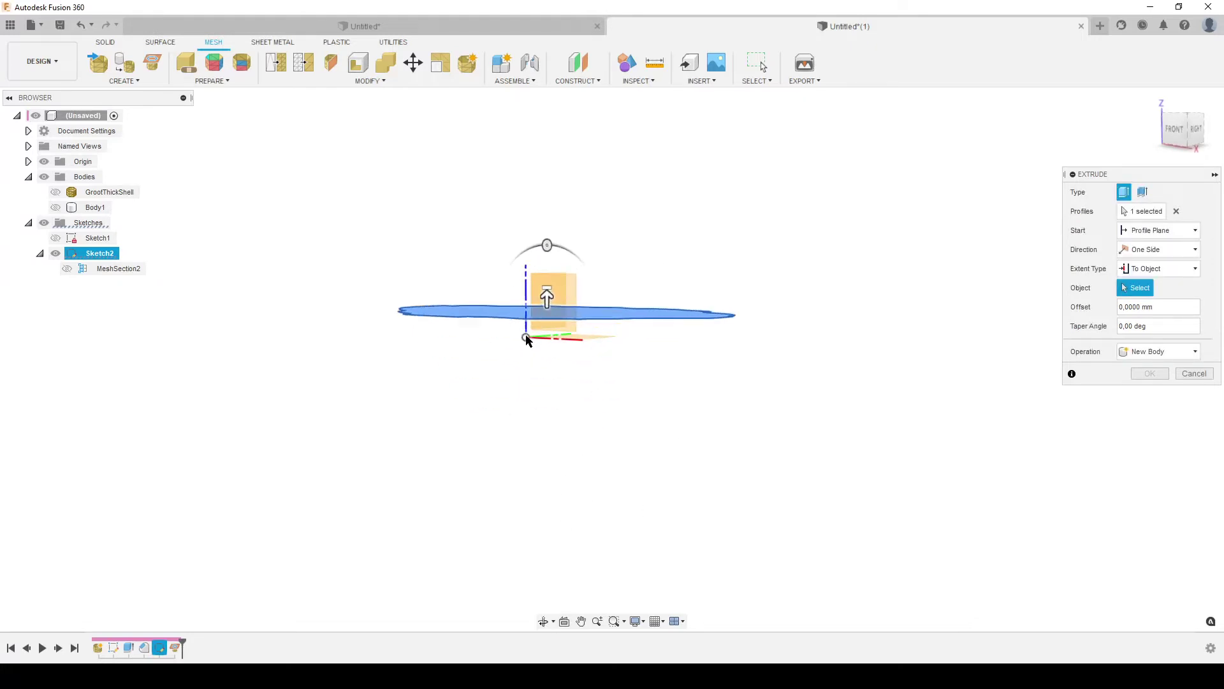
click(448, 454)
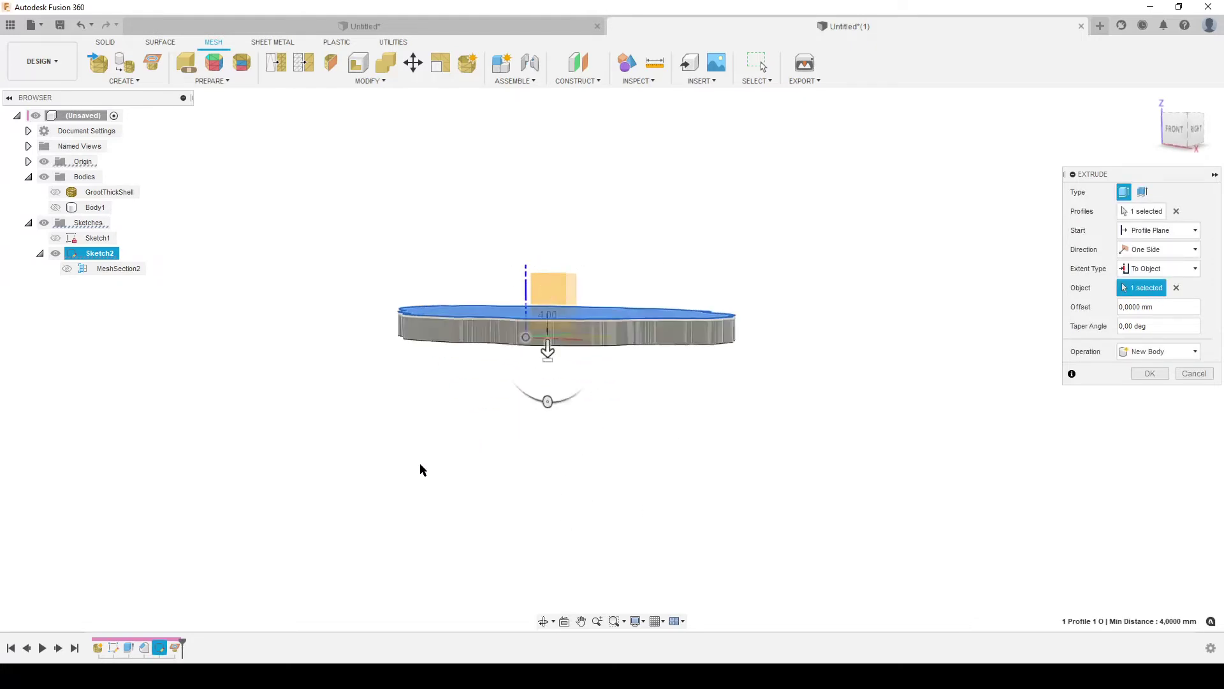
click(56, 208)
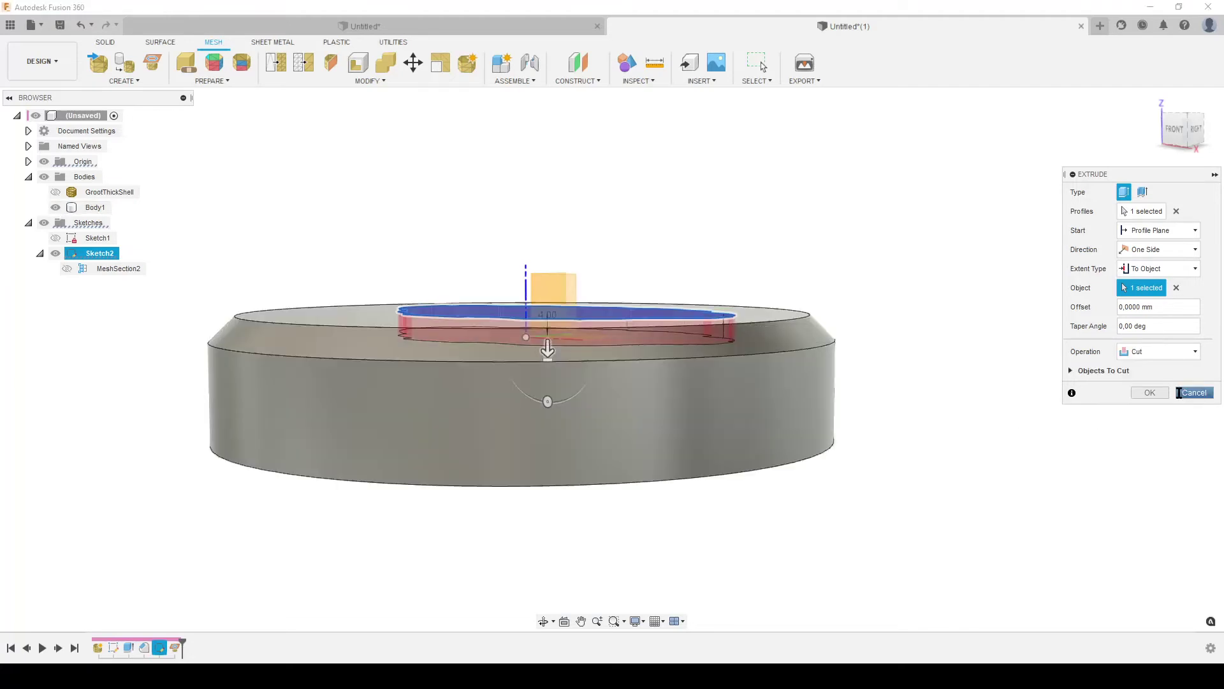
click(1151, 392)
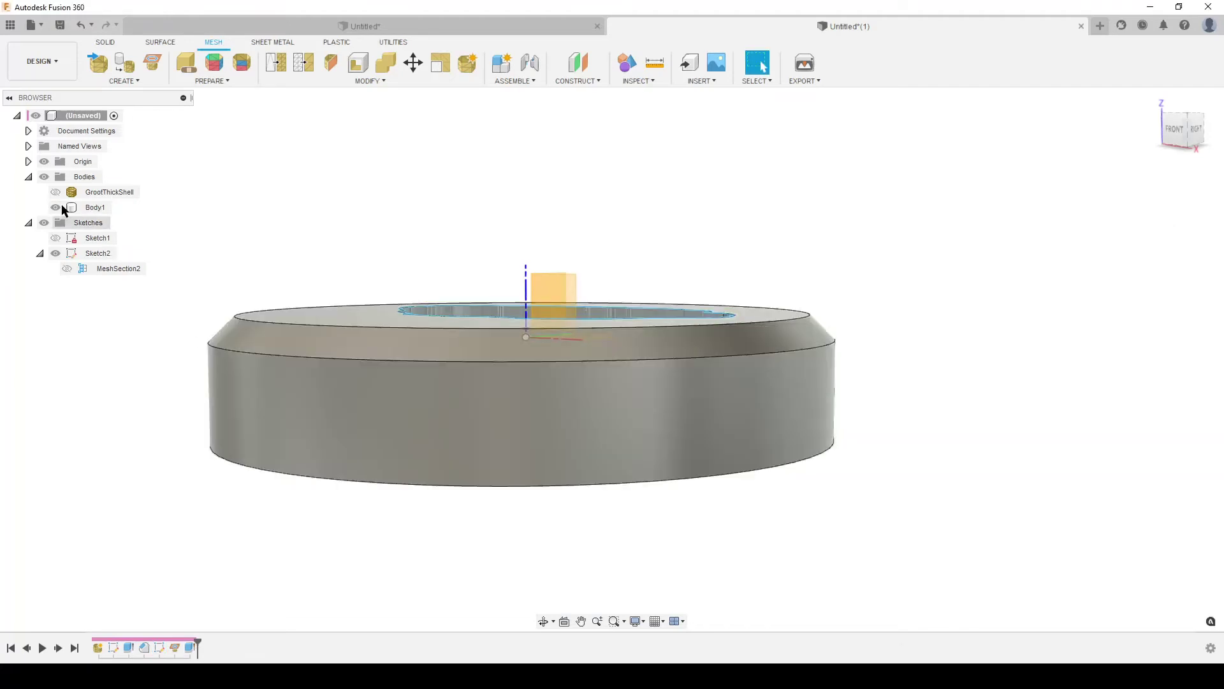
- Hide Origin and Sketch2, show GrootThickShell in its pocket, and orbit to the left view
click(43, 161)
shift+middle_drag(234, 357, 218, 363)
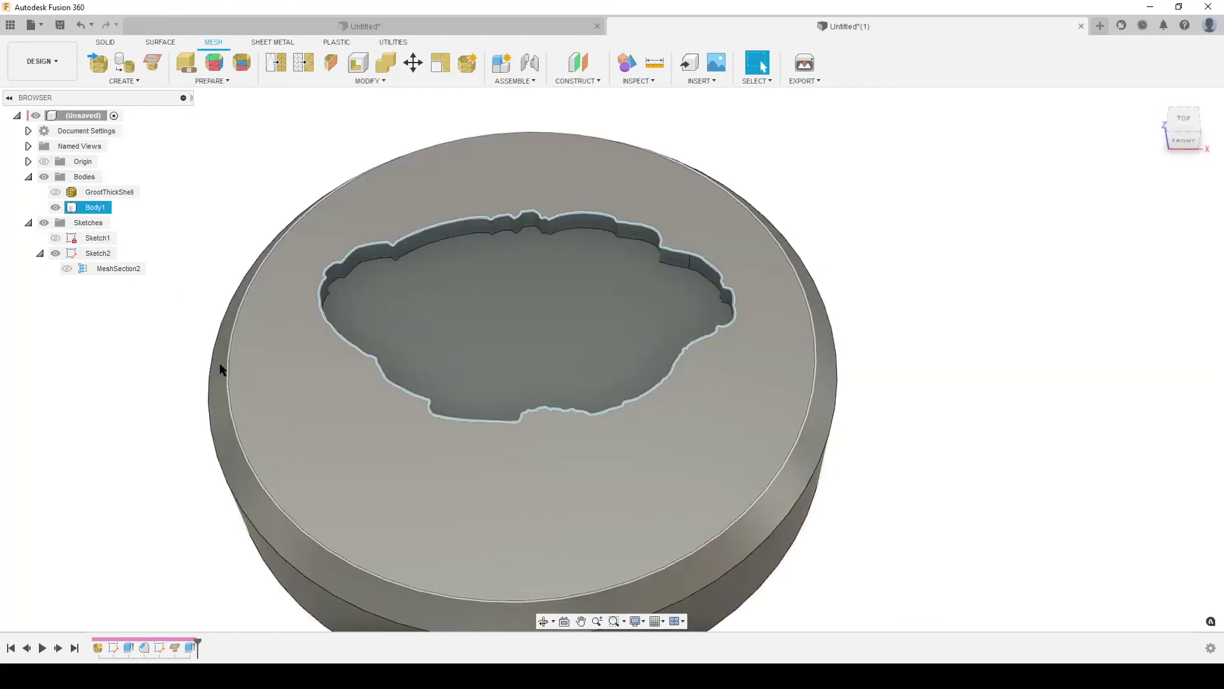
click(55, 253)
scroll(224, 329, down, 3)
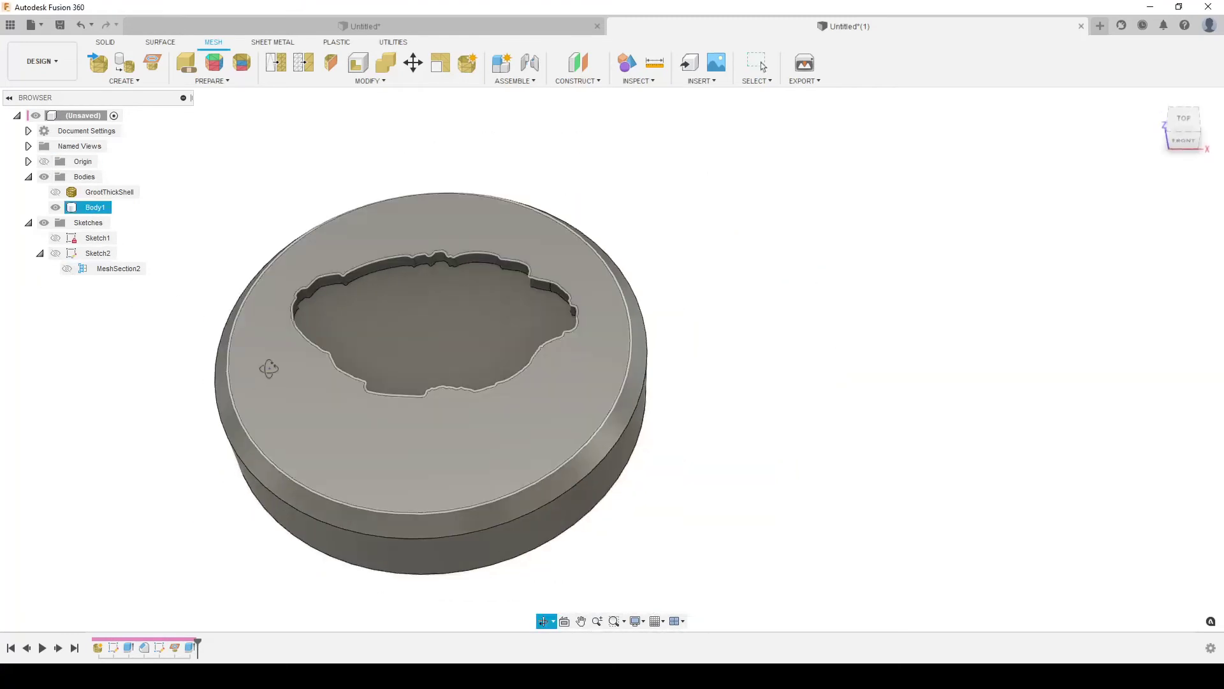
click(55, 191)
click(357, 459)
shift+middle_drag(357, 459, 722, 376)
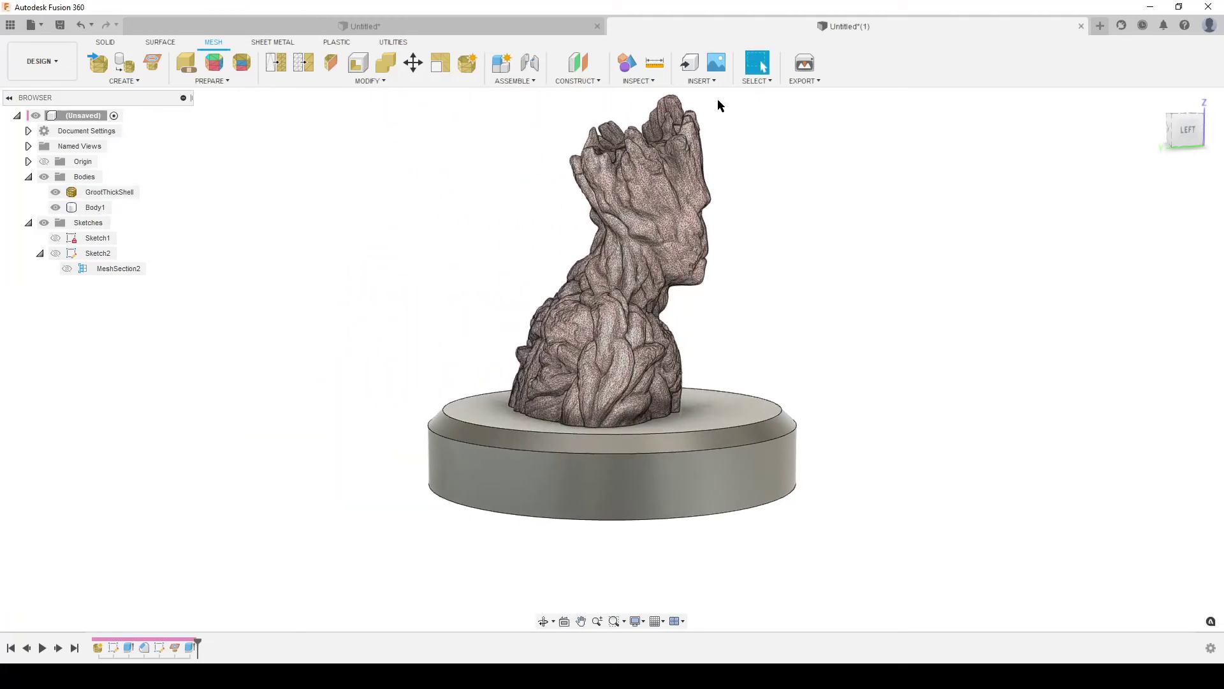
click(638, 81)
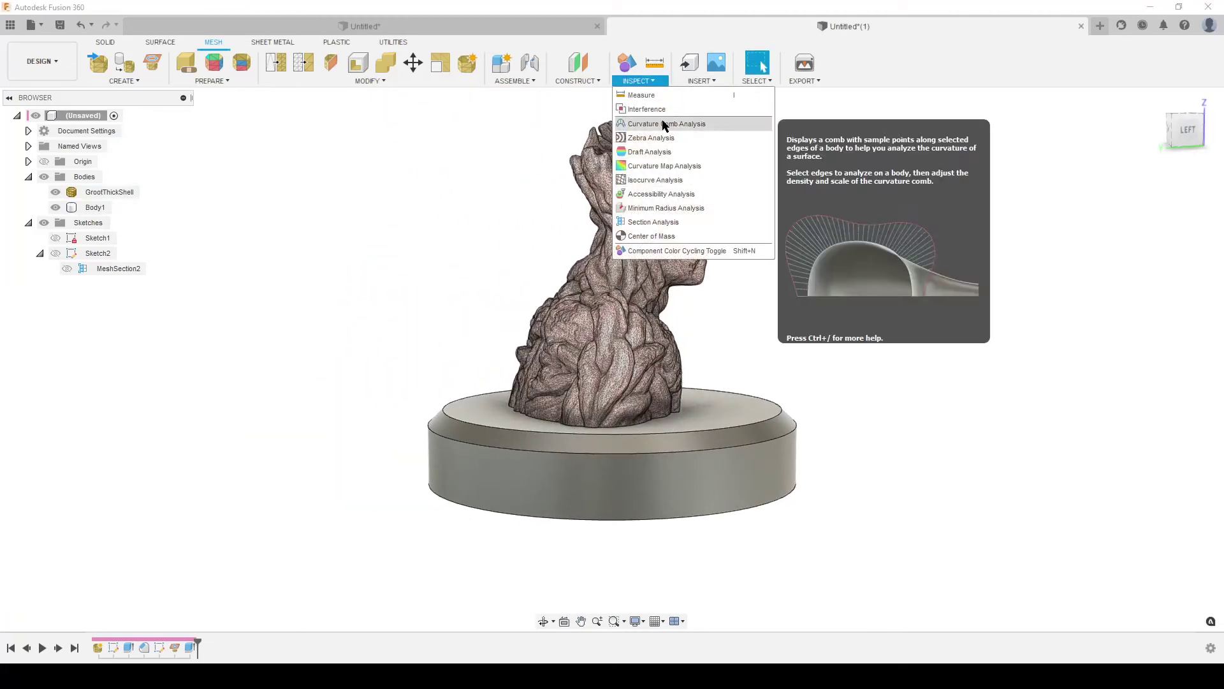
click(654, 222)
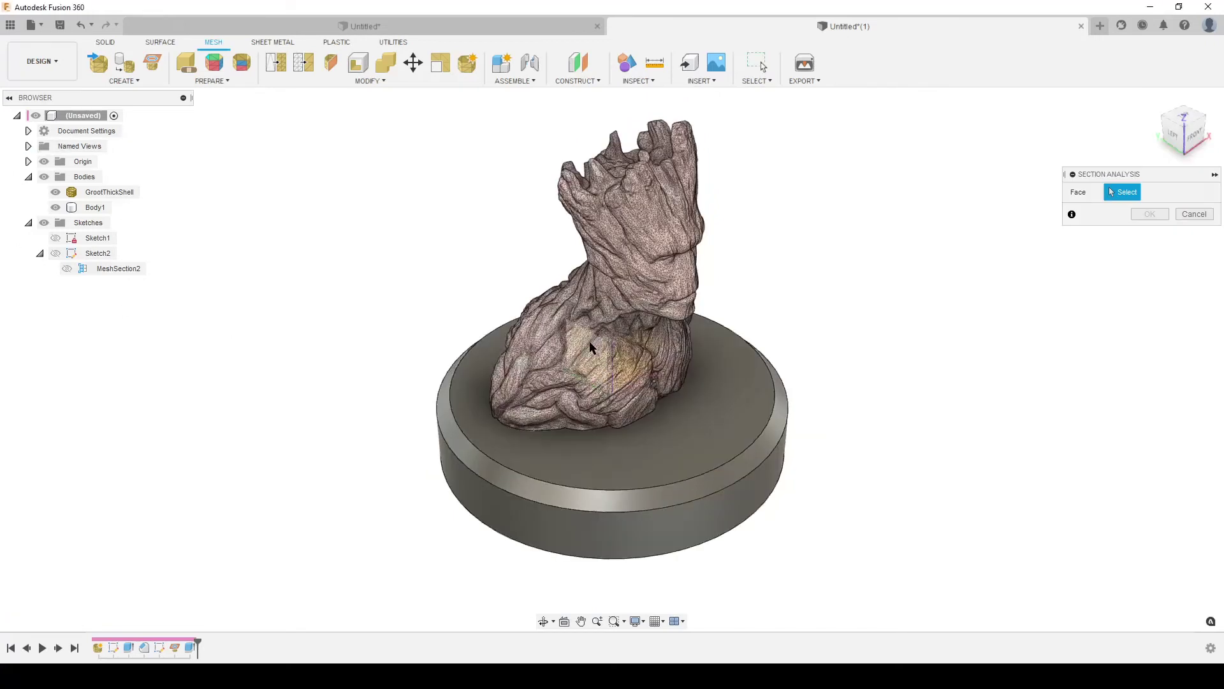
click(594, 344)
shift+middle_drag(829, 357, 364, 377)
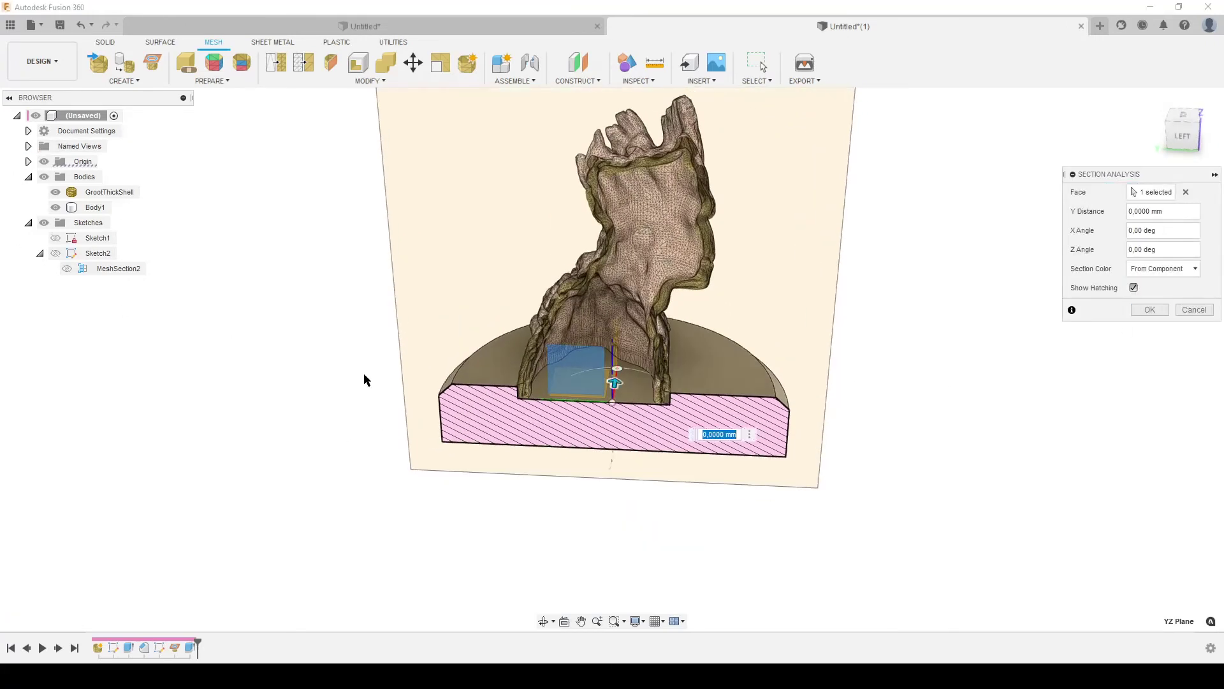
scroll(364, 378, up, 3)
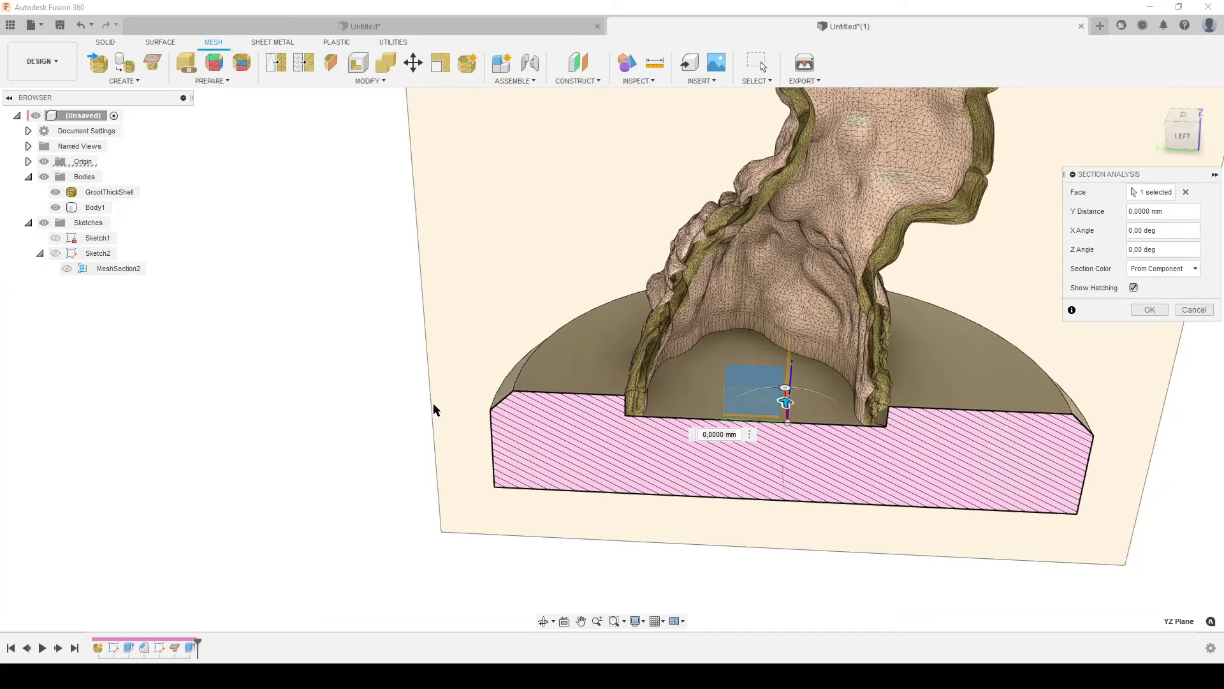
scroll(563, 424, up, 6)
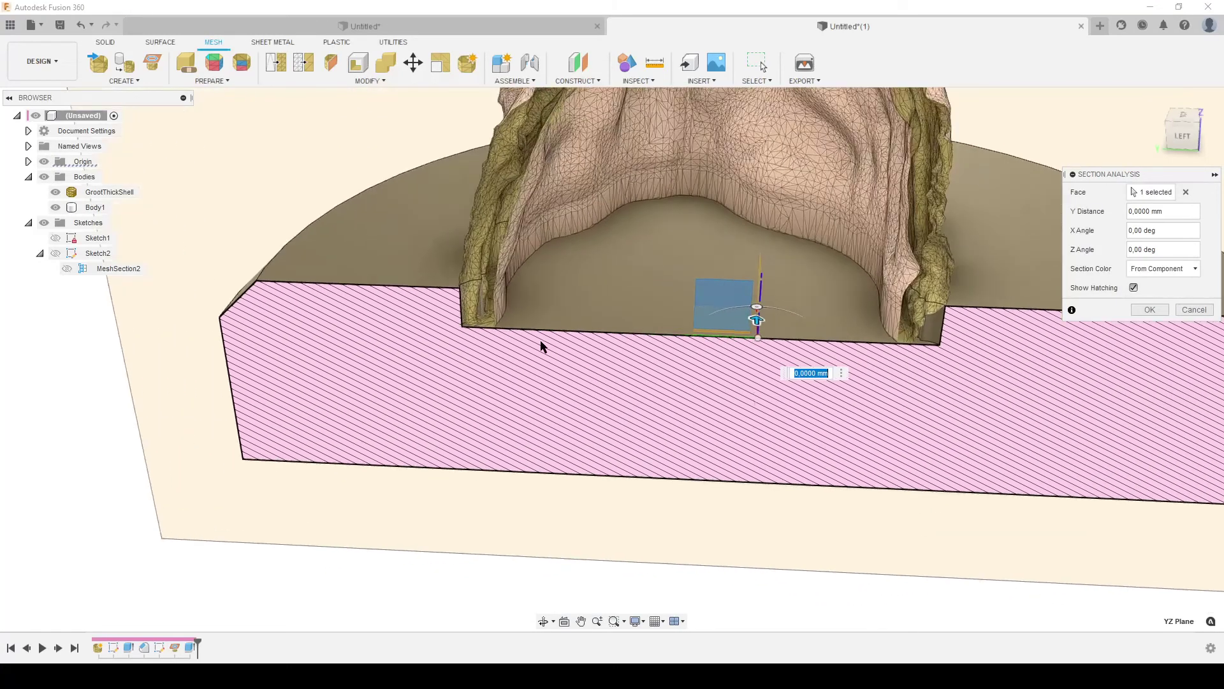
scroll(482, 283, up, 4)
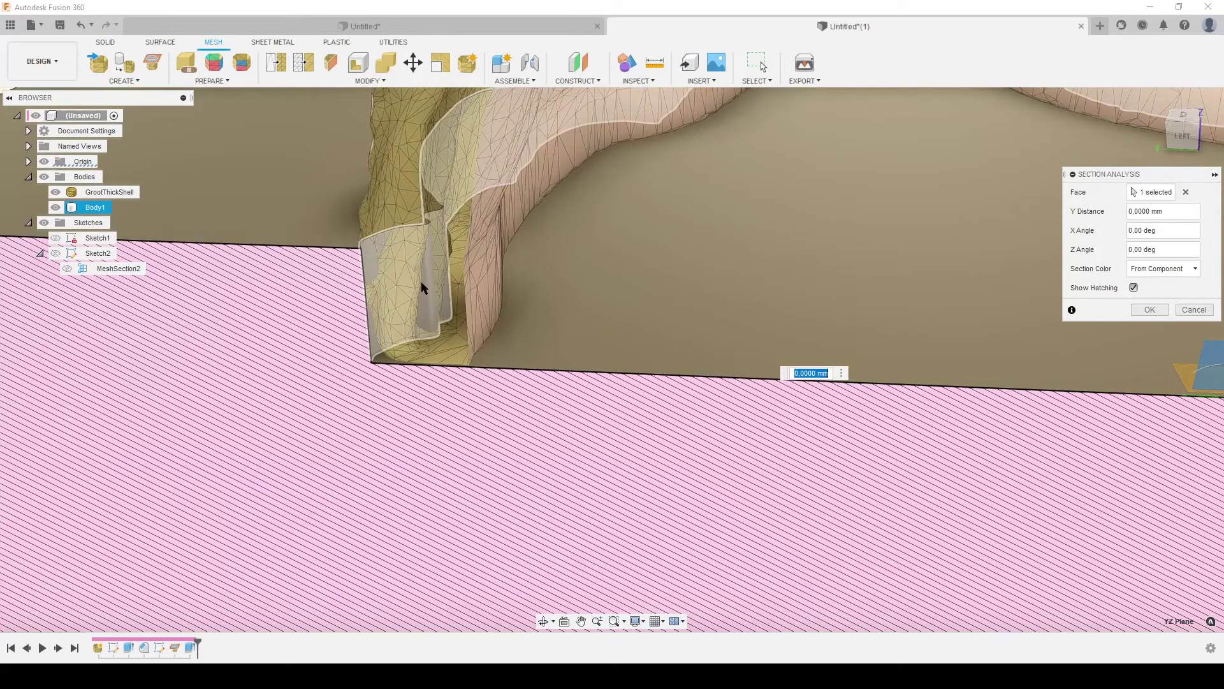
scroll(422, 290, down, 4)
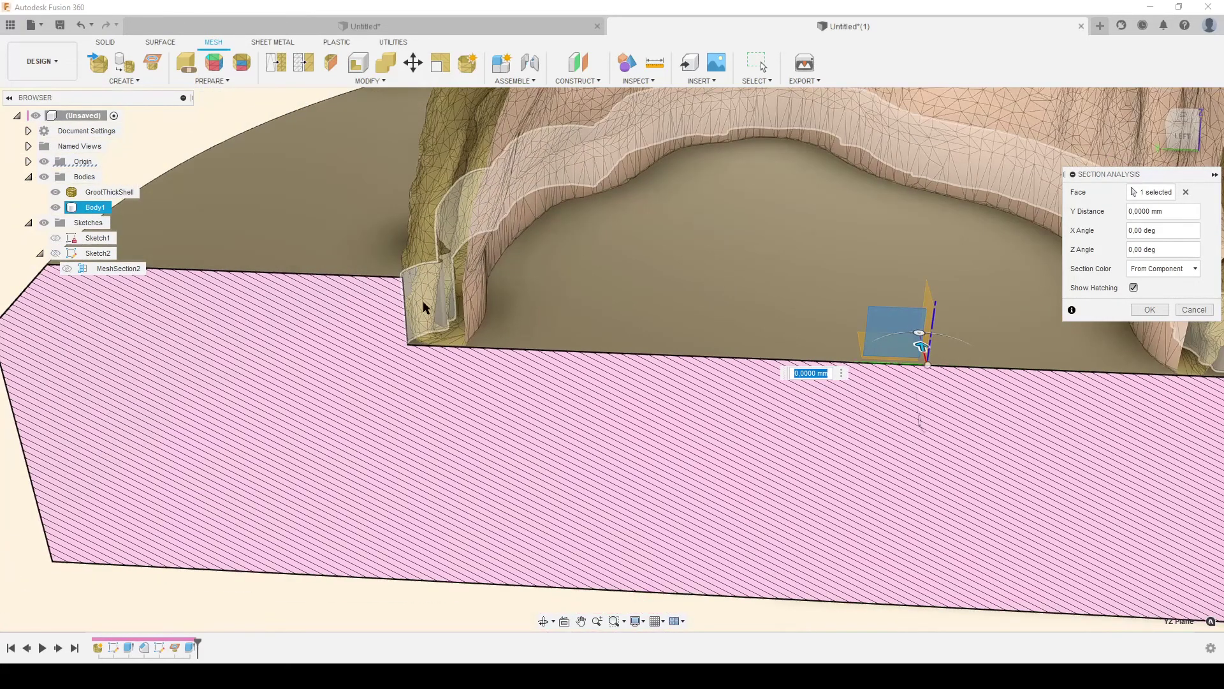
shift+middle_drag(472, 285, 659, 346)
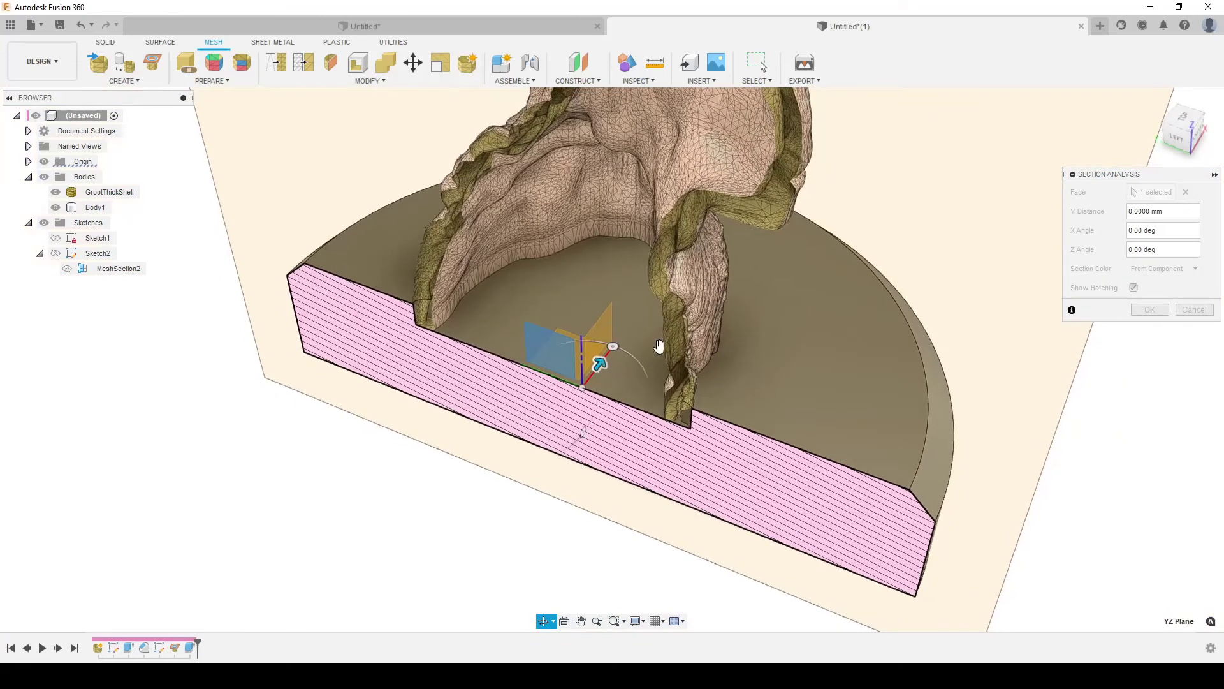
scroll(682, 451, up, 3)
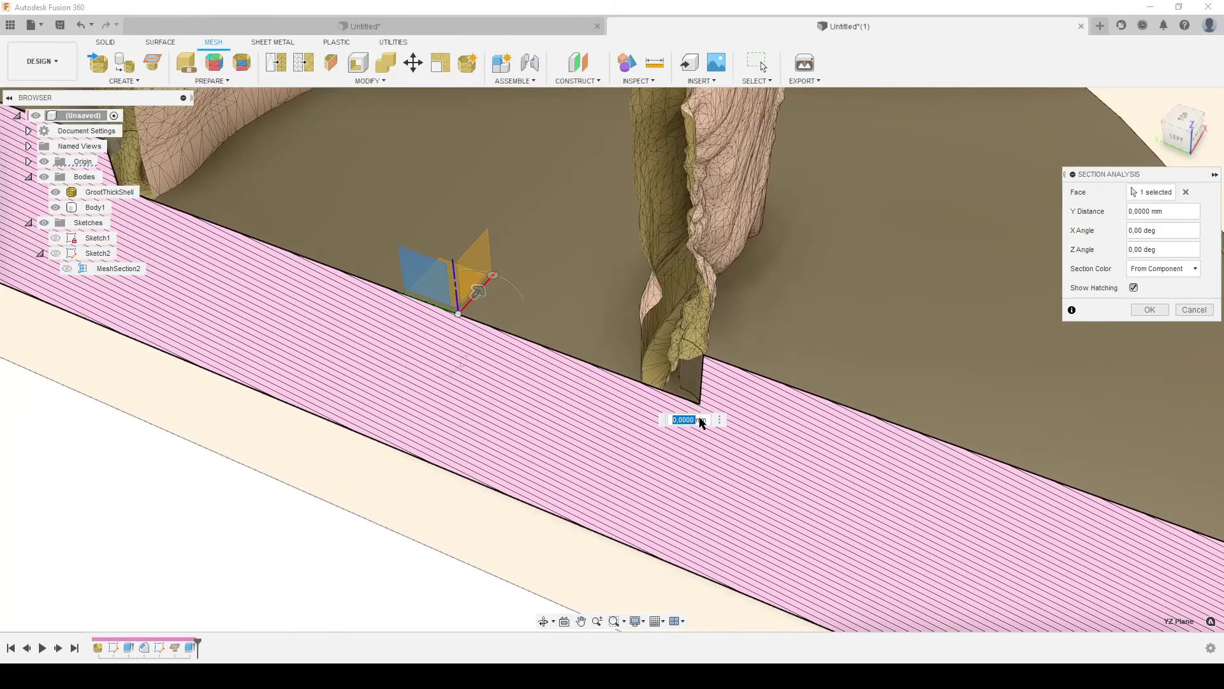
shift+middle_drag(722, 379, 707, 228)
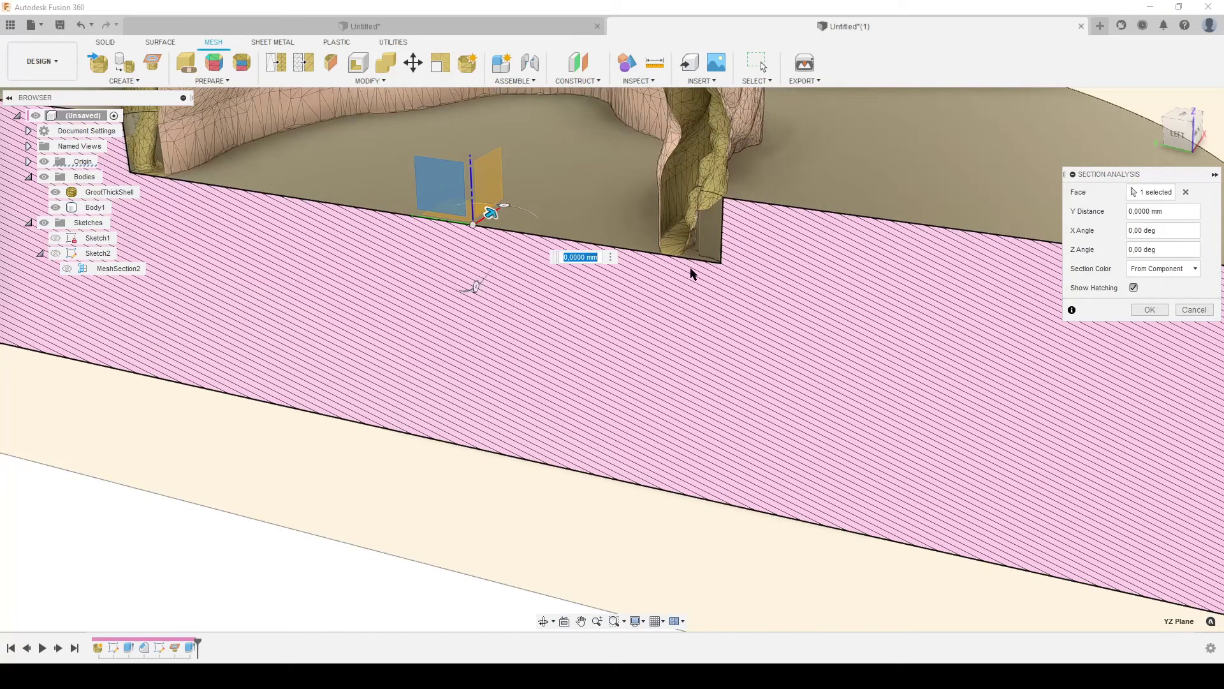
scroll(600, 285, down, 5)
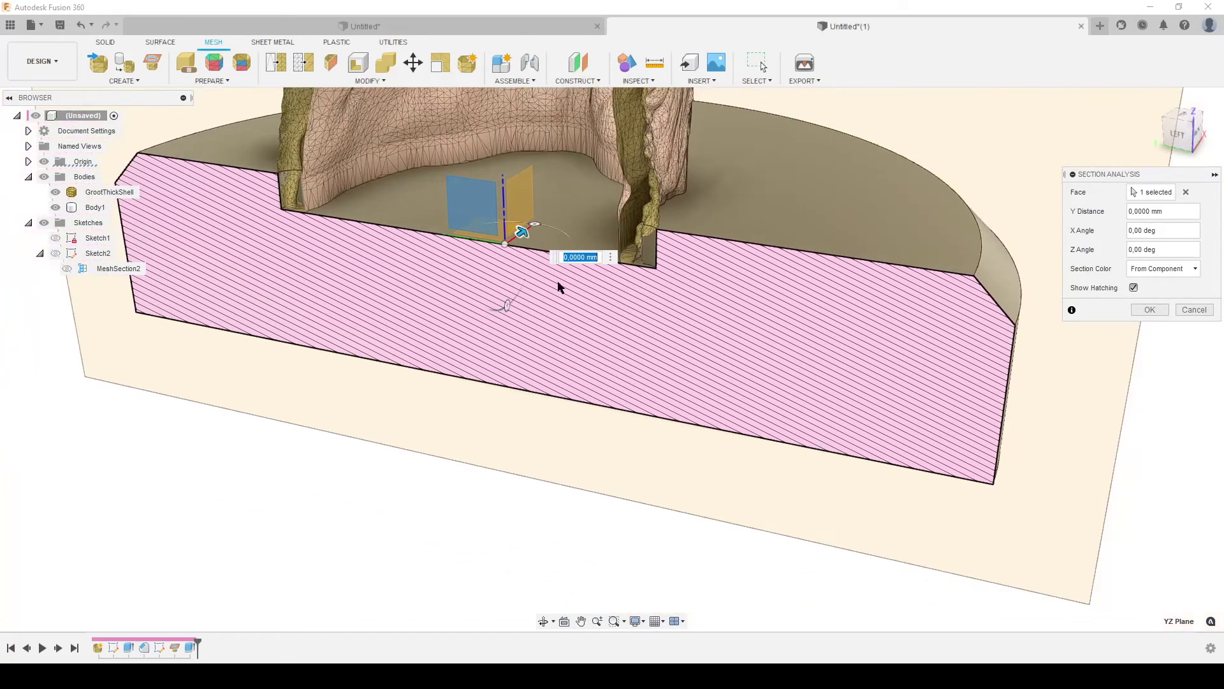
scroll(433, 282, up, 5)
mouse_move(265, 254)
shift+middle_down()
mouse_move(401, 178)
mouse_move(485, 436)
shift+middle_up()
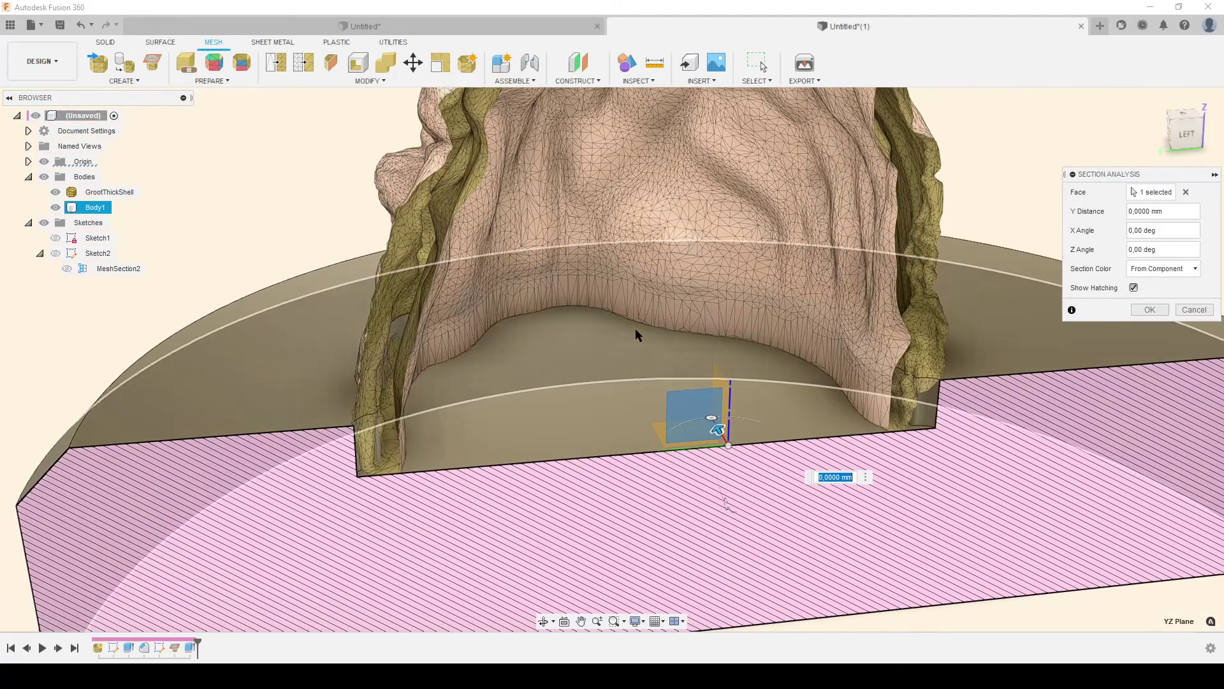
scroll(586, 411, down, 5)
scroll(571, 334, up, 4)
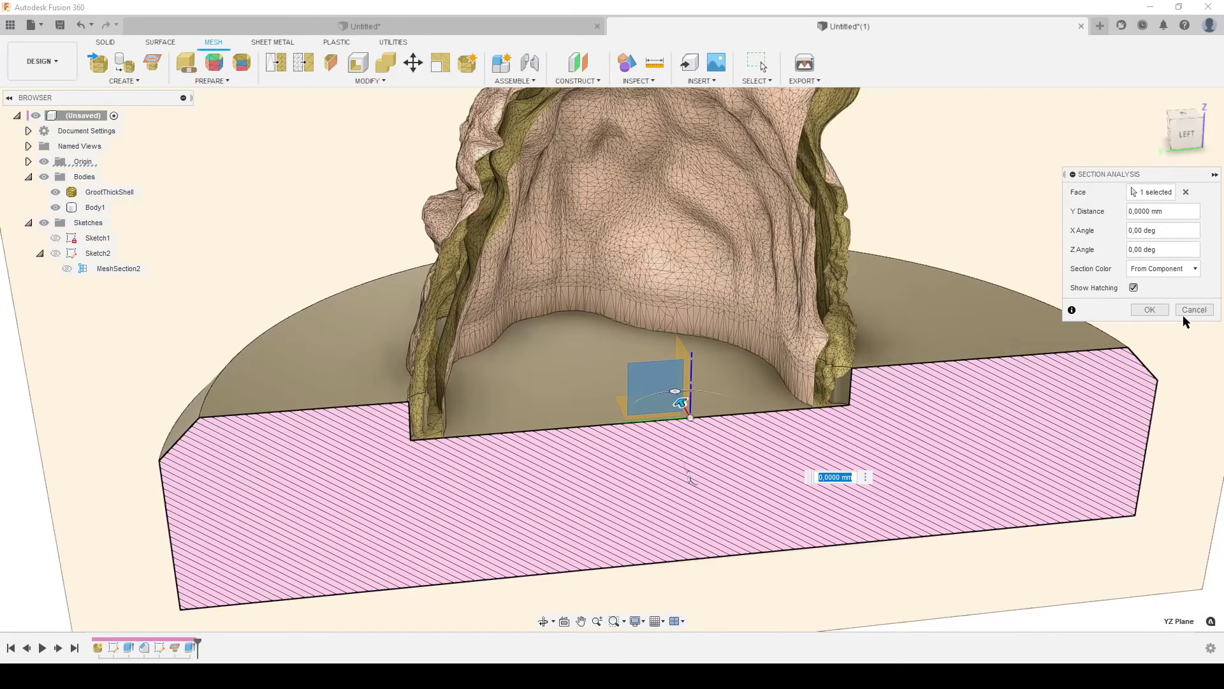
click(1186, 311)
scroll(651, 300, up, 3)
middle_drag(1096, 476, 825, 525)
- Start a Scale on the base Body1 and hide the GrootThickShell mesh
scroll(824, 526, down, 2)
text(s)
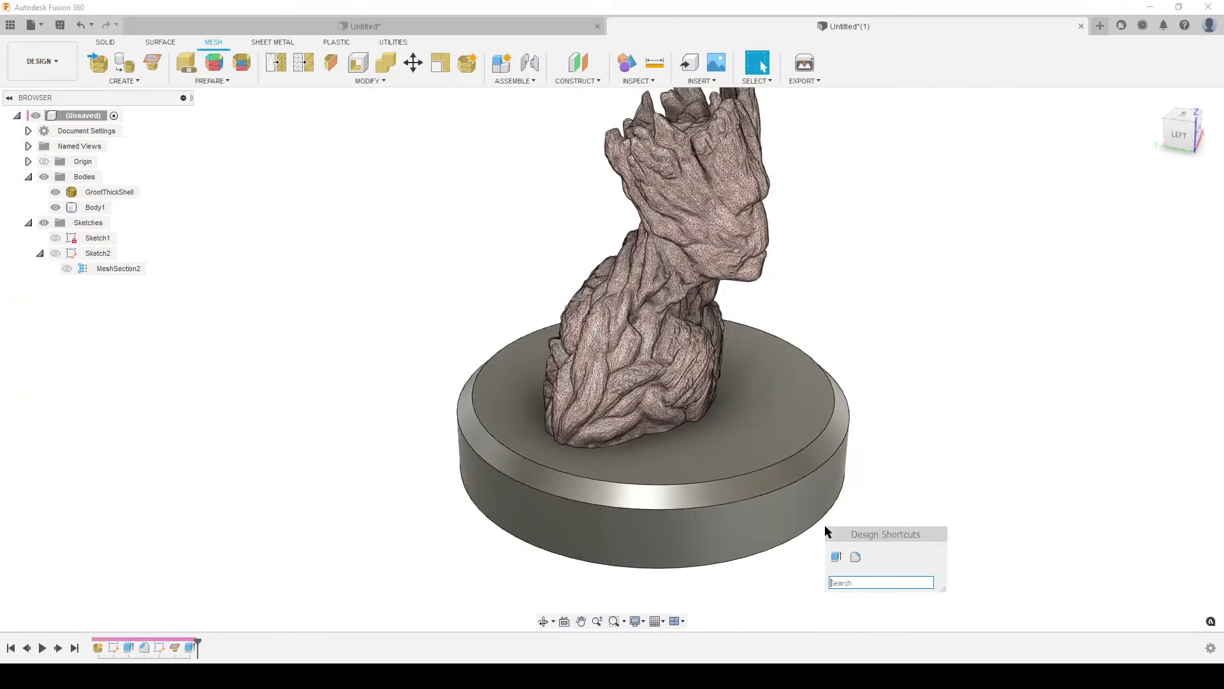
text(scale)
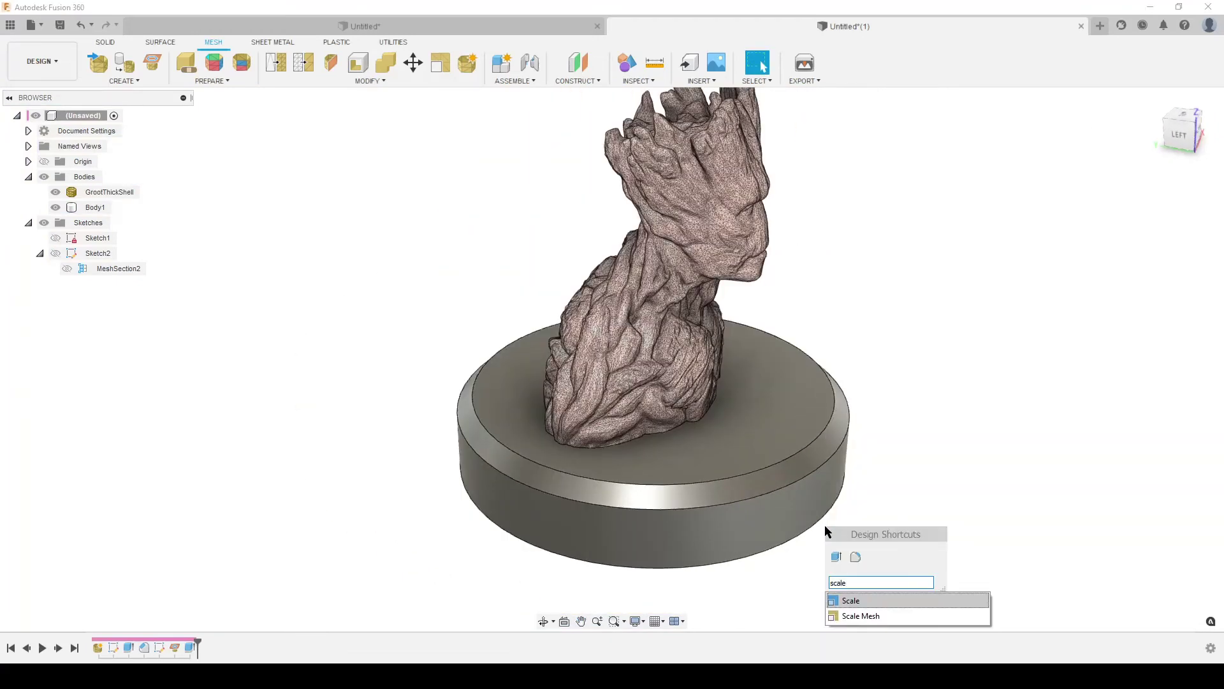
click(843, 600)
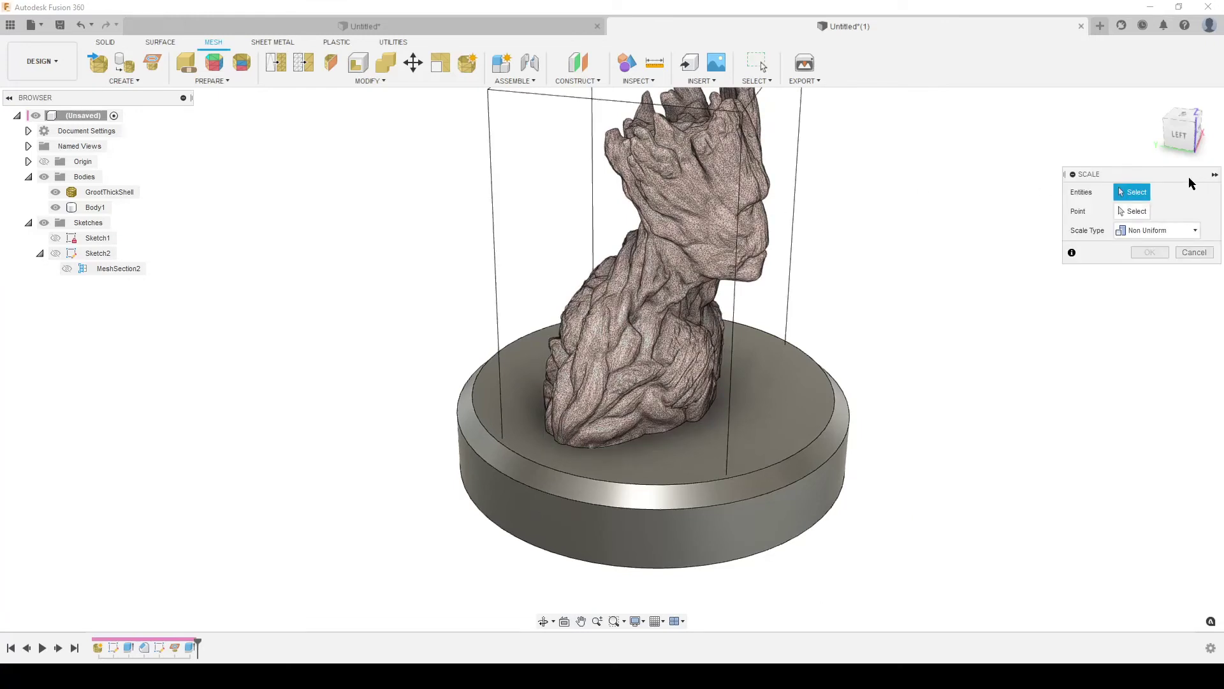
click(729, 522)
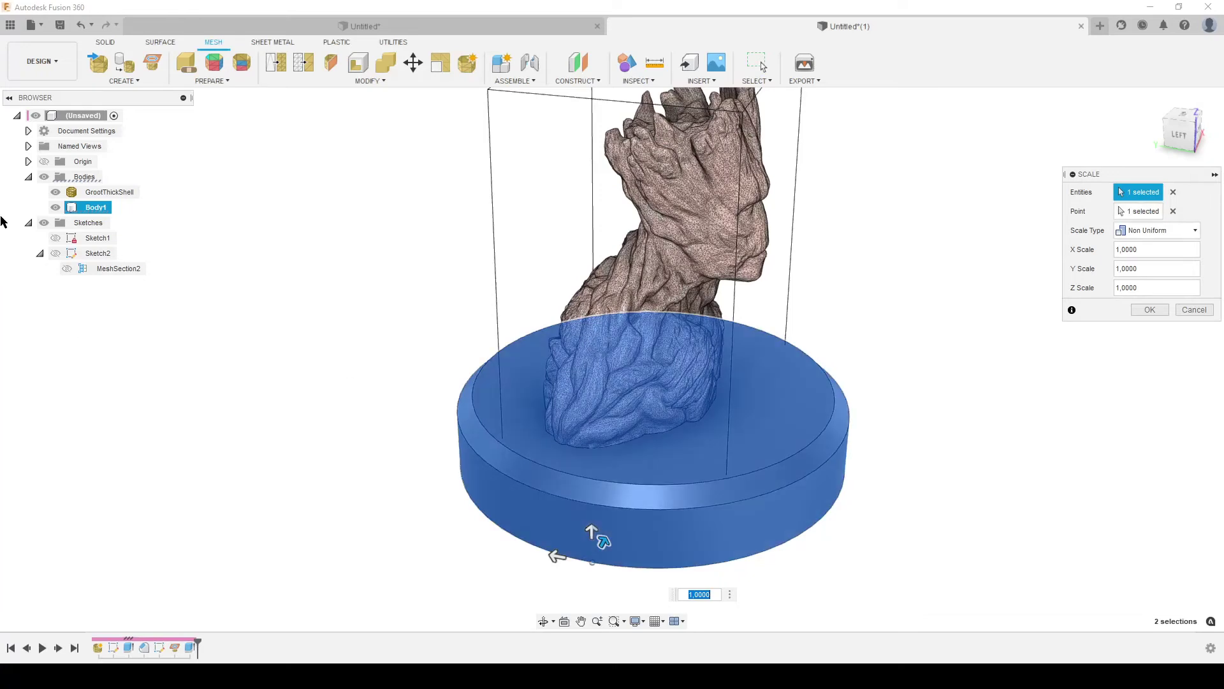
click(57, 192)
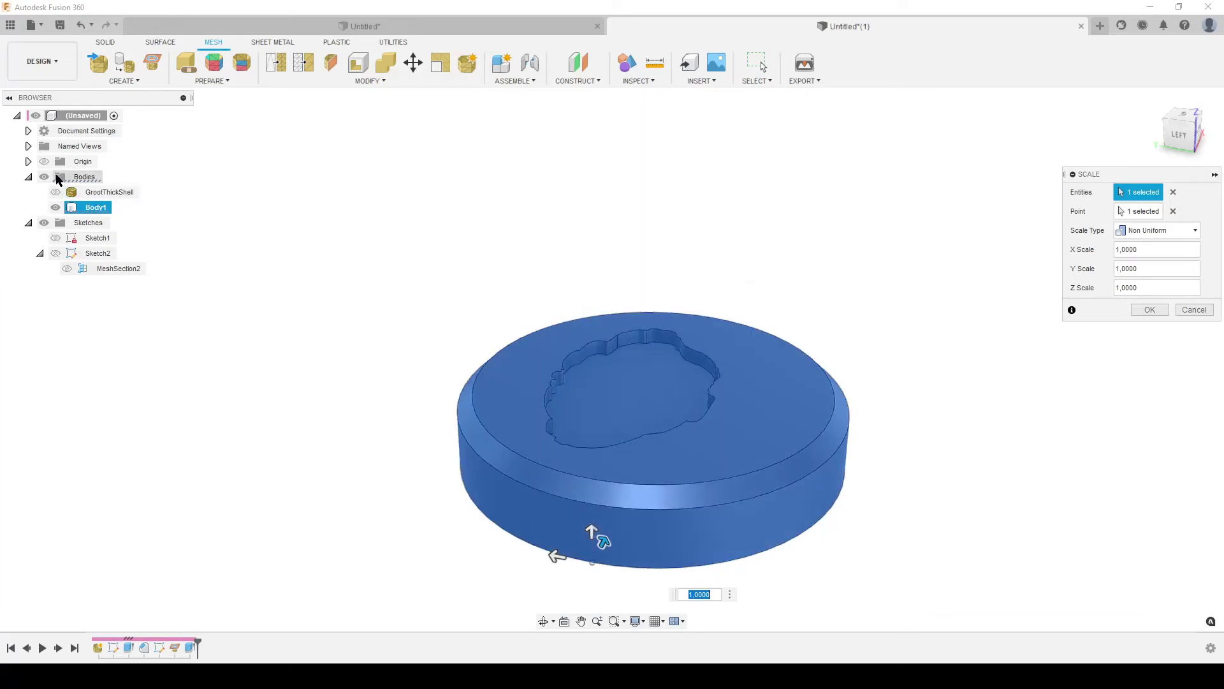
- Anchor the scale at the origin and apply non-uniform factors X=1,01, Y=1,01, Z=1
click(44, 163)
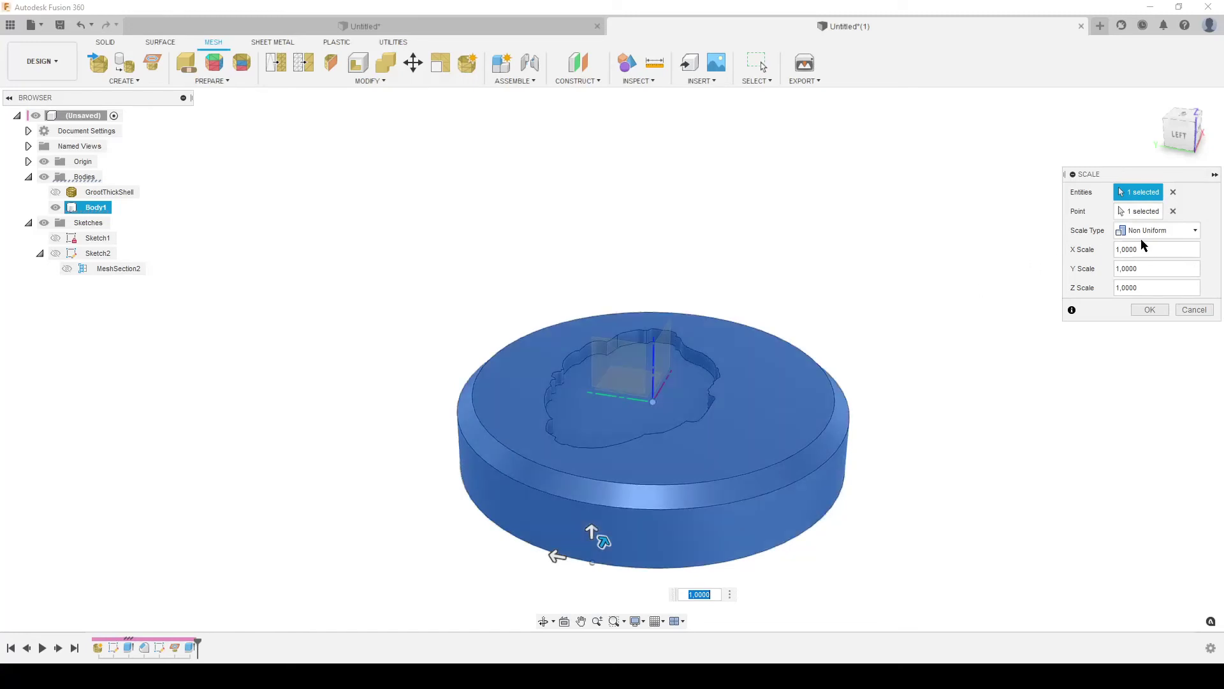
click(1141, 211)
click(1172, 212)
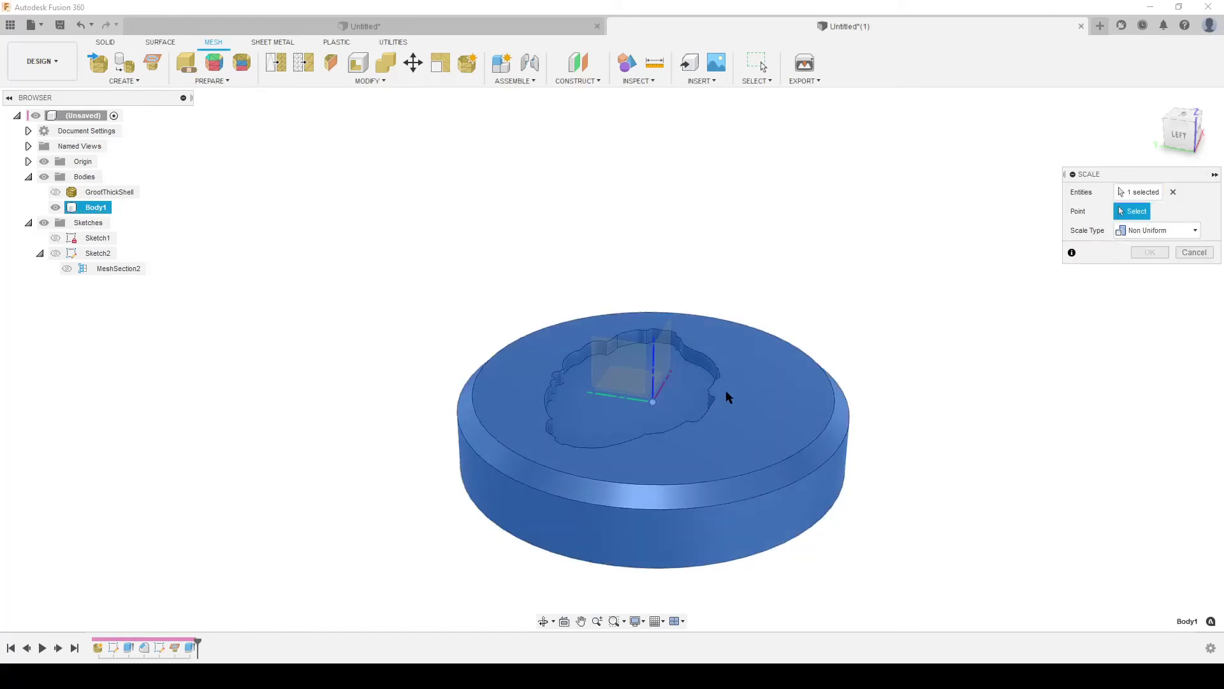
click(653, 402)
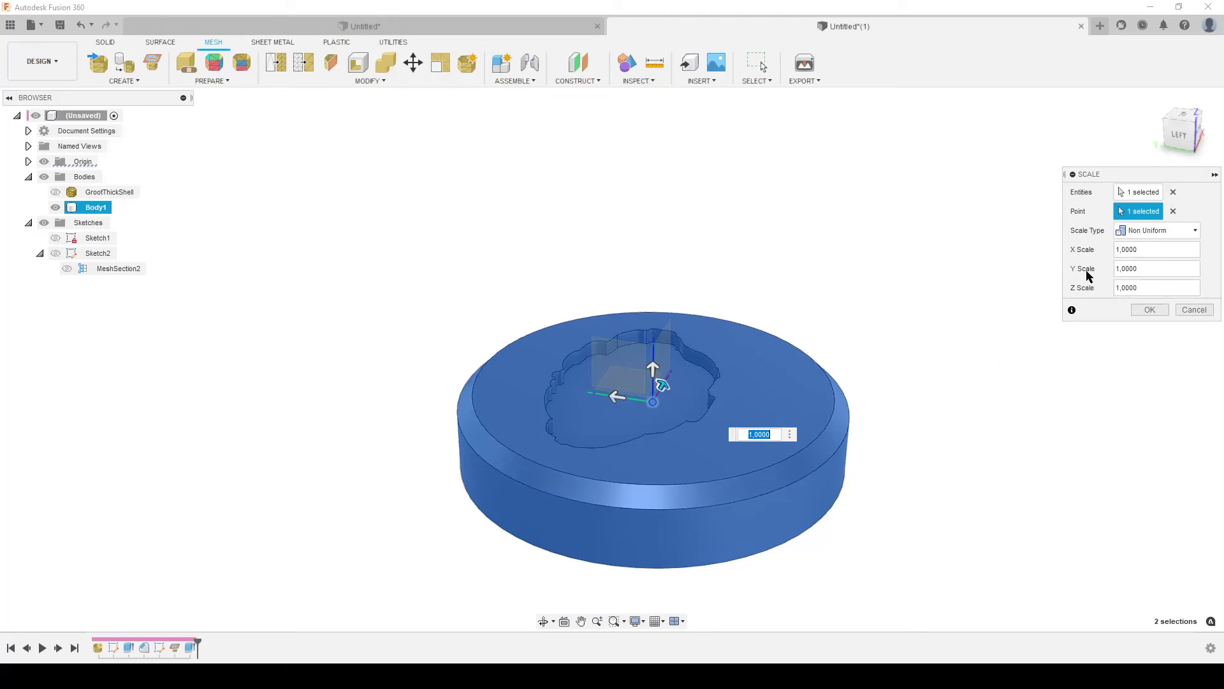
click(1148, 250)
text(1,01)
click(1150, 268)
text(1)
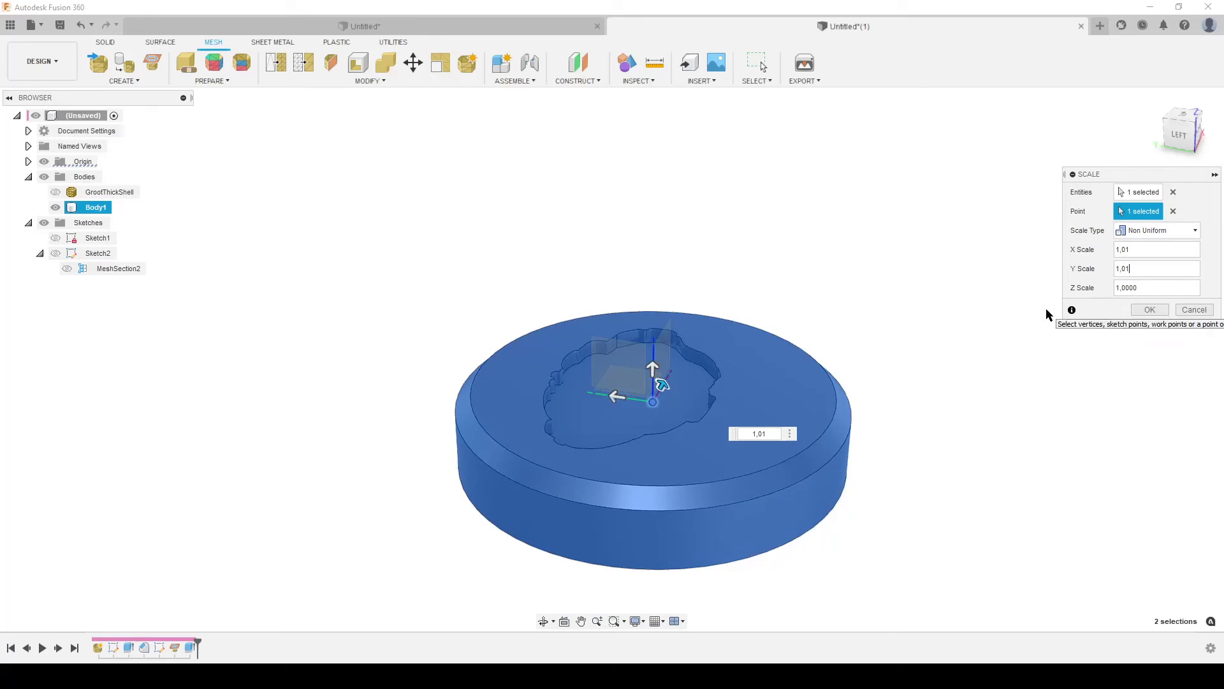
click(1150, 310)
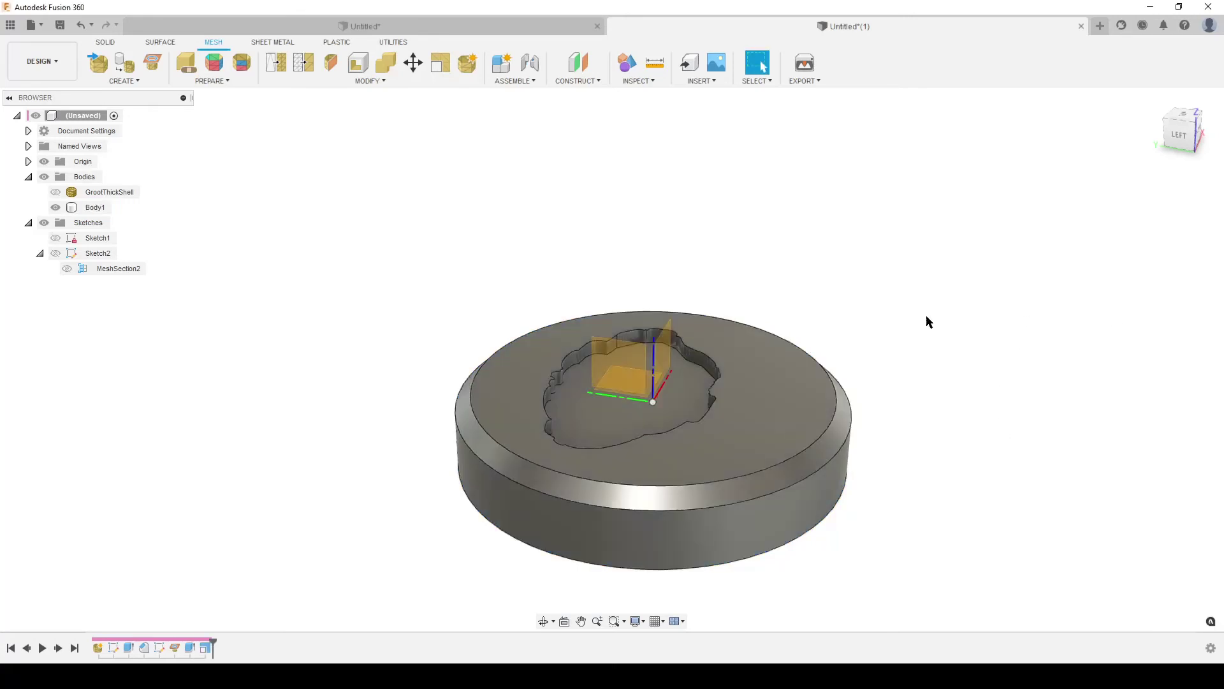
- Show GrootThickShell, hide Origin, and start a Section Analysis on the YZ plane
click(58, 190)
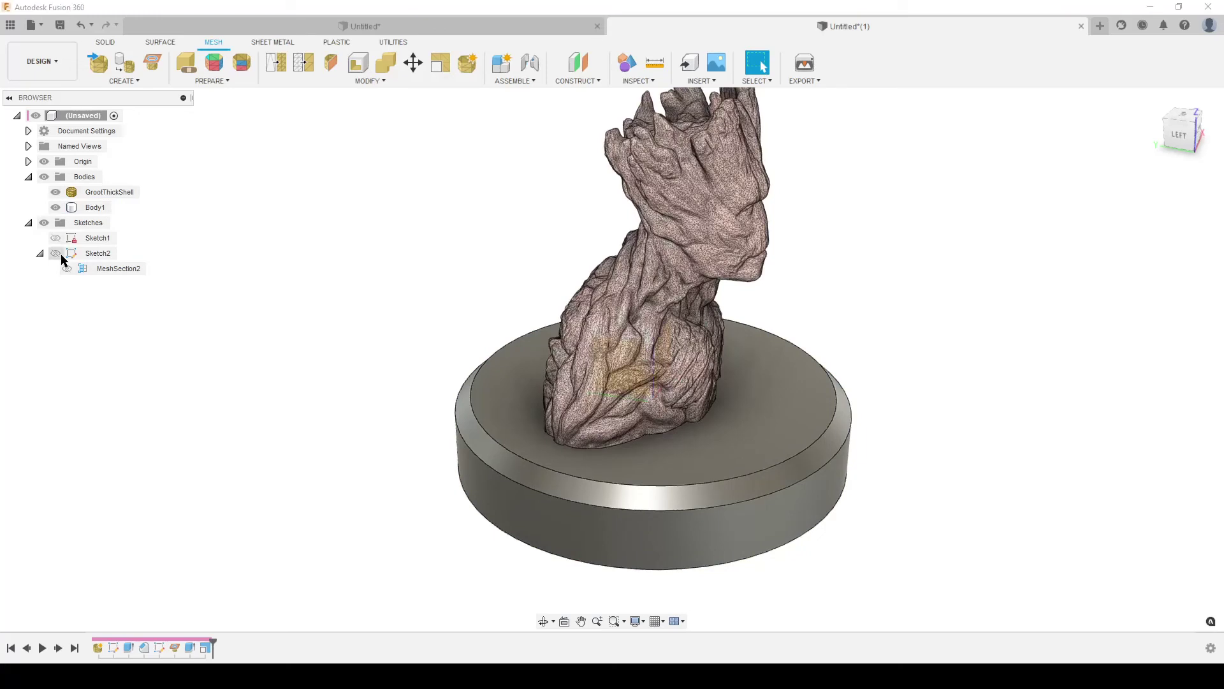
click(44, 162)
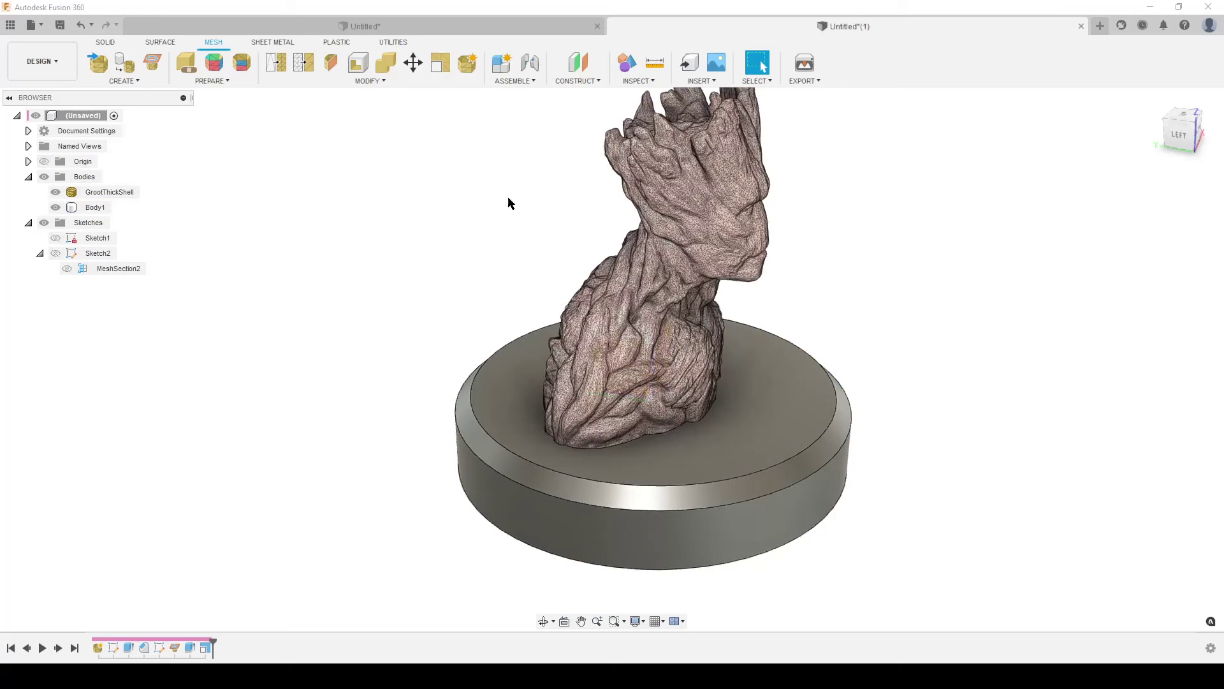
click(638, 81)
click(654, 222)
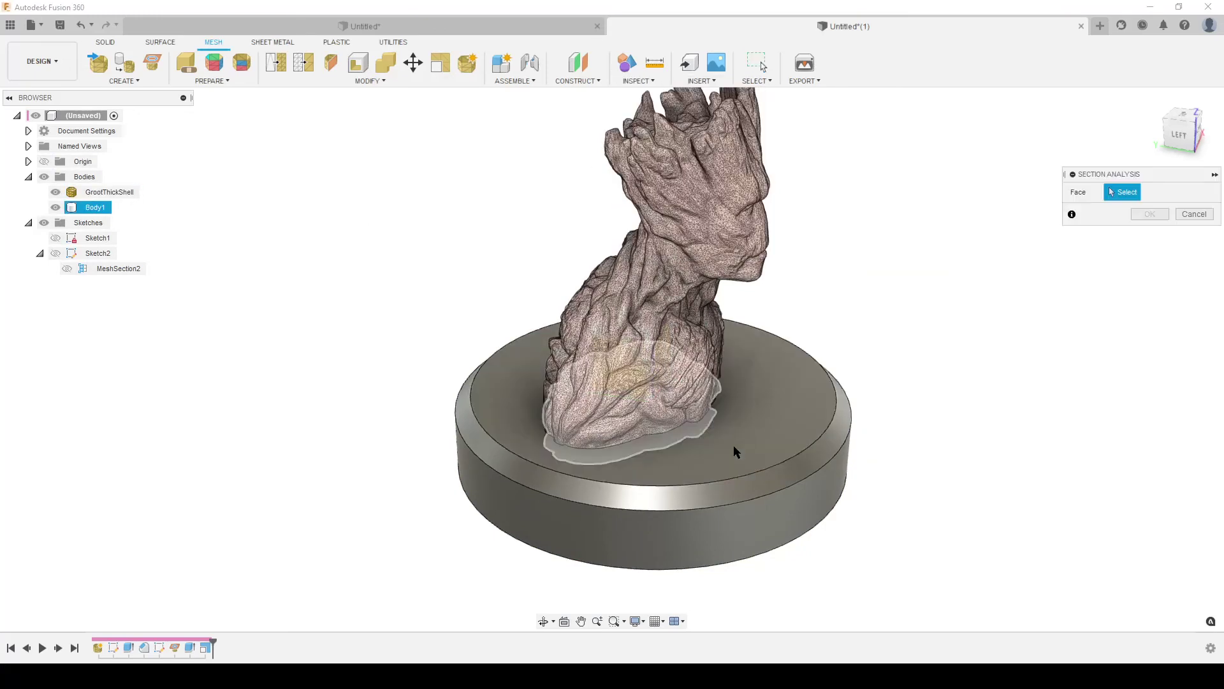
click(623, 369)
- Offset the section plane to -16,8011 mm and keep the section analysis
scroll(568, 415, up, 5)
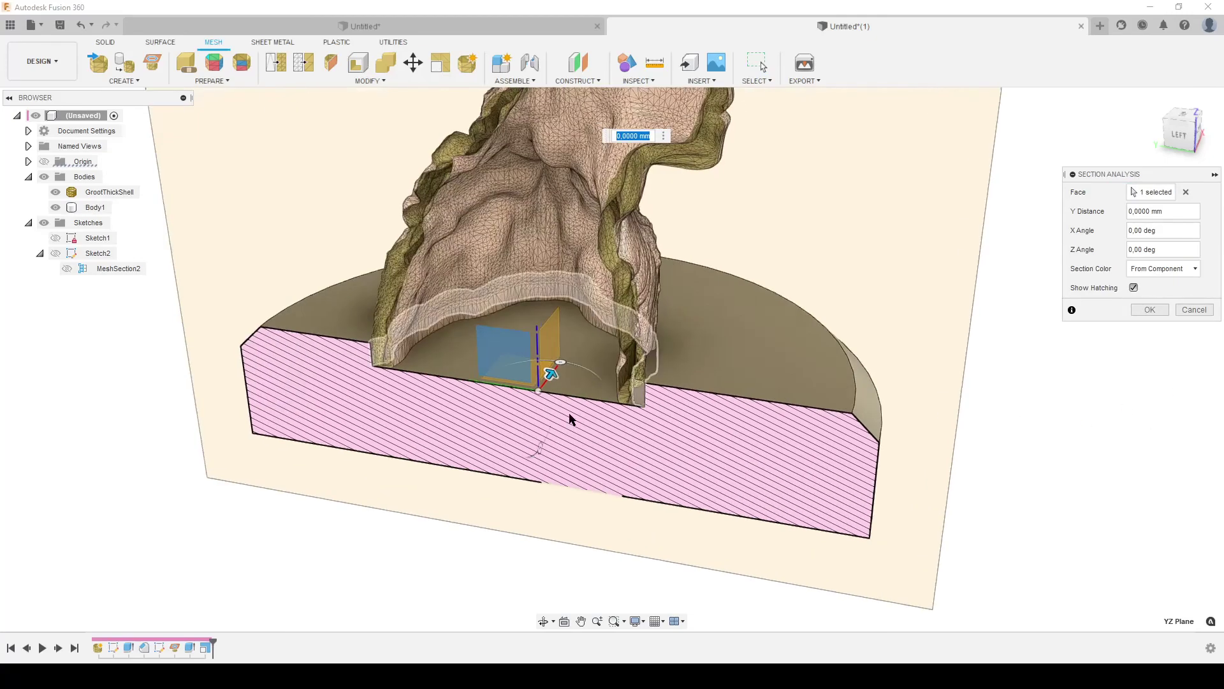
shift+middle_drag(508, 409, 802, 360)
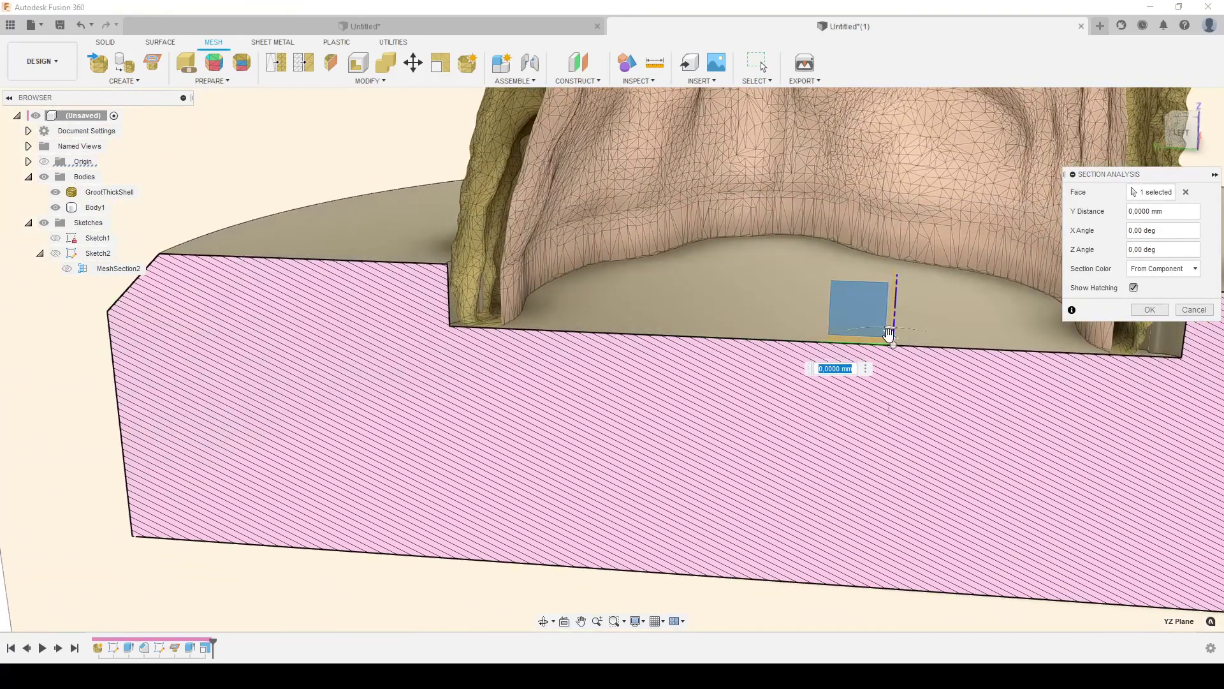
shift+middle_drag(894, 339, 889, 381)
drag(890, 381, 903, 426)
shift+middle_drag(416, 320, 691, 408)
scroll(701, 403, down, 2)
scroll(713, 343, down, 3)
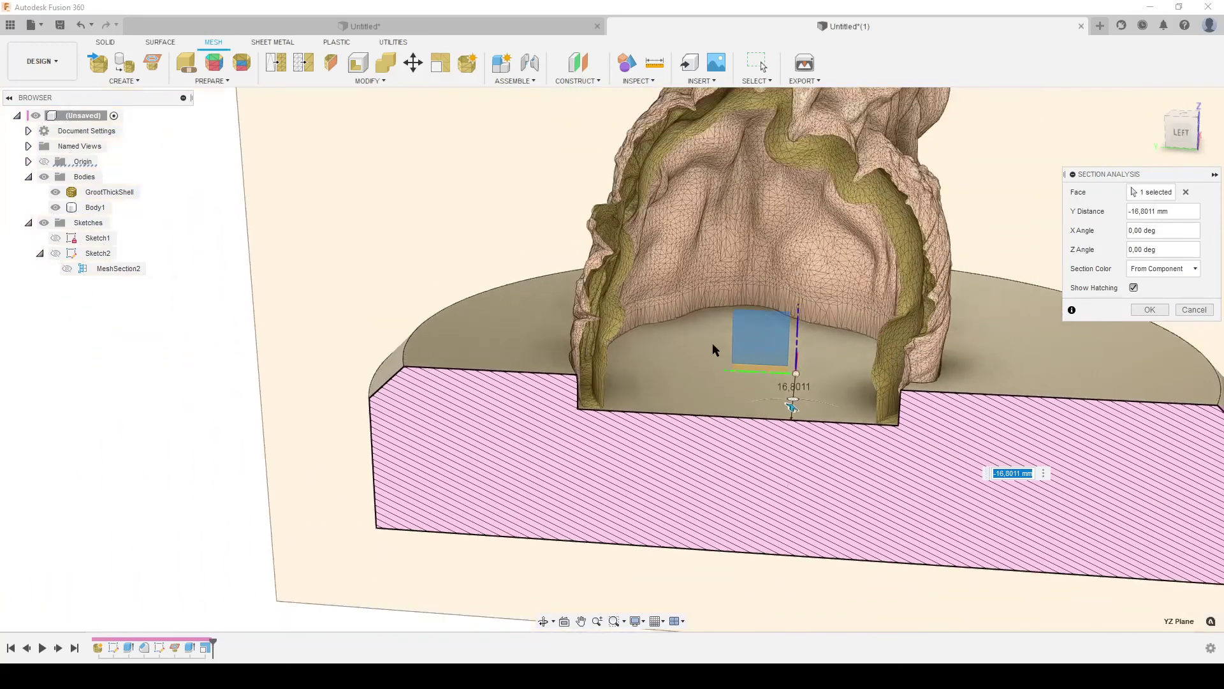
scroll(716, 304, down, 2)
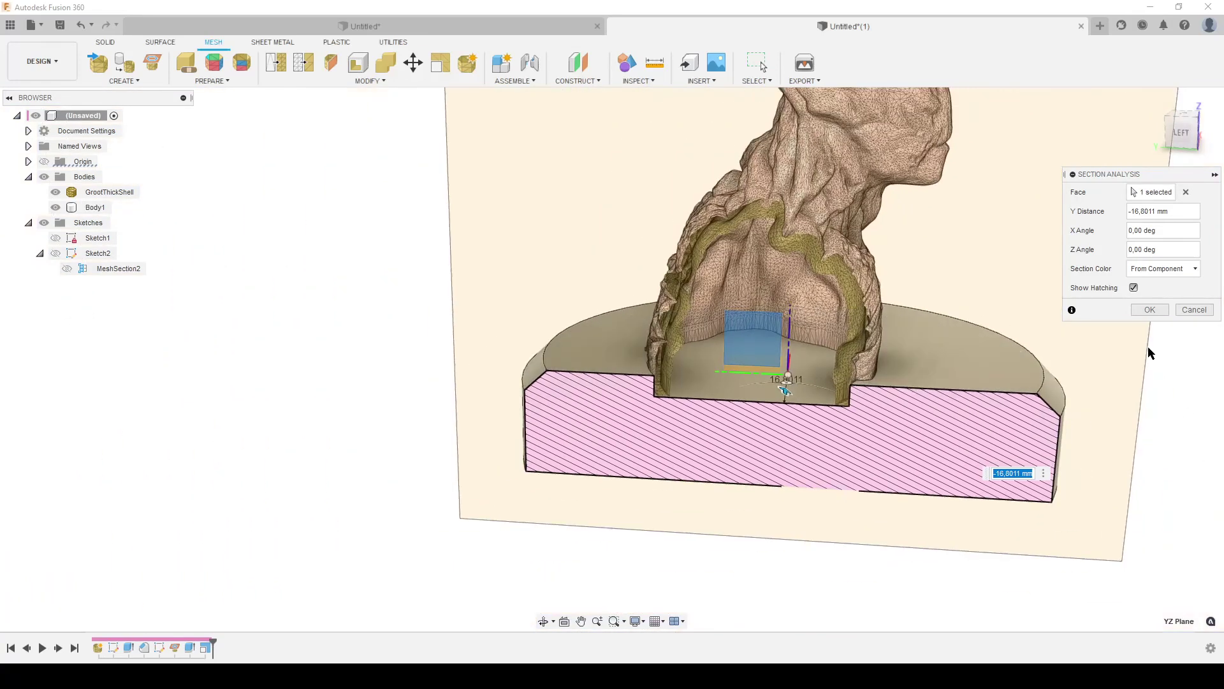
click(1139, 311)
shift+middle_drag(1101, 440, 974, 438)
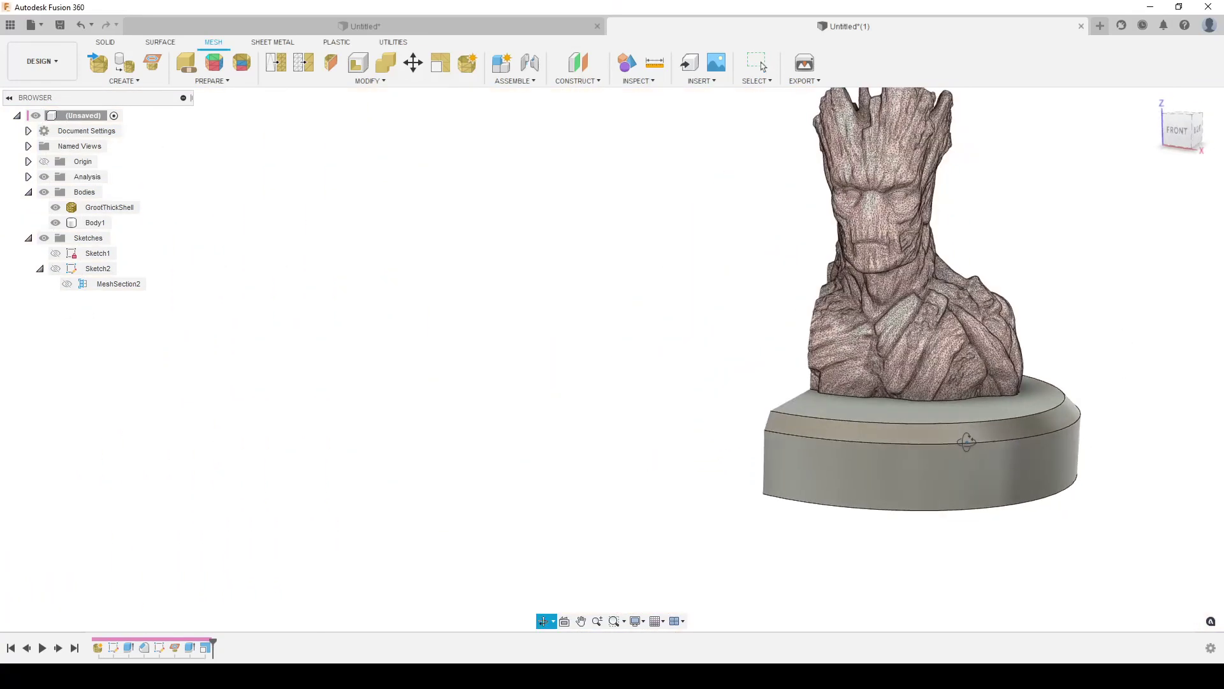
- Inspect the hatched section face, then hide the Analysis section cut
mouse_move(580, 382)
shift+middle_down()
mouse_move(579, 430)
mouse_move(688, 421)
mouse_move(636, 430)
mouse_move(629, 457)
shift+middle_up()
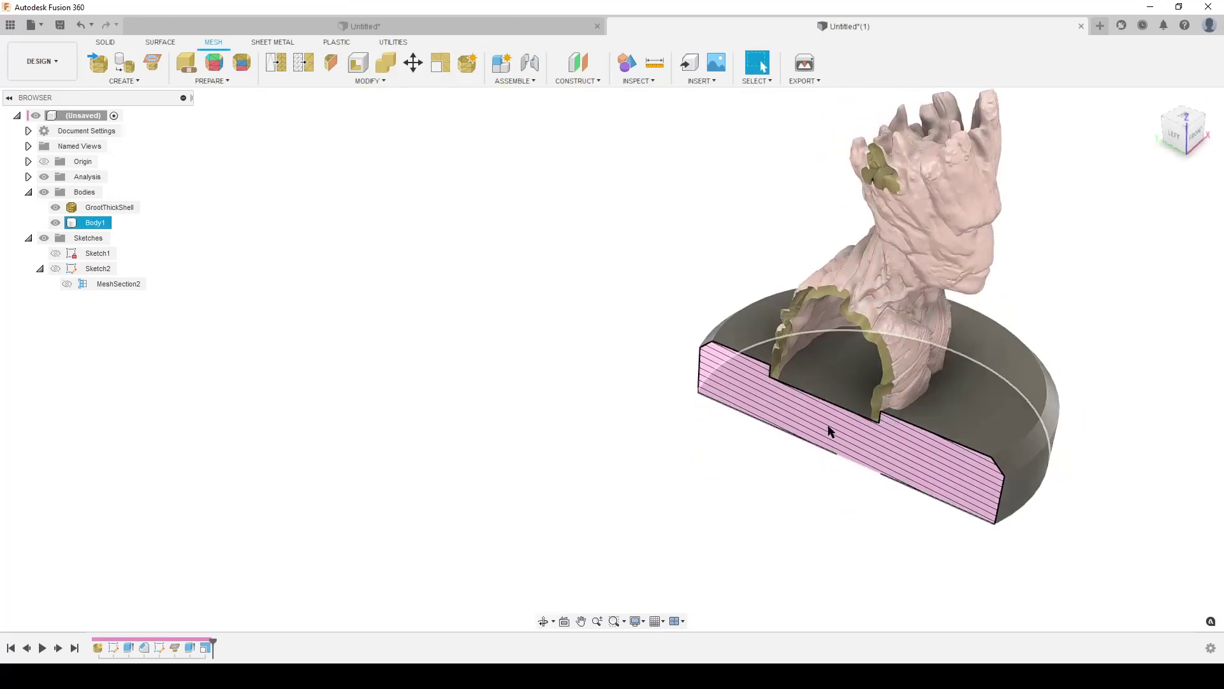
scroll(909, 426, up, 3)
scroll(909, 426, up, 3)
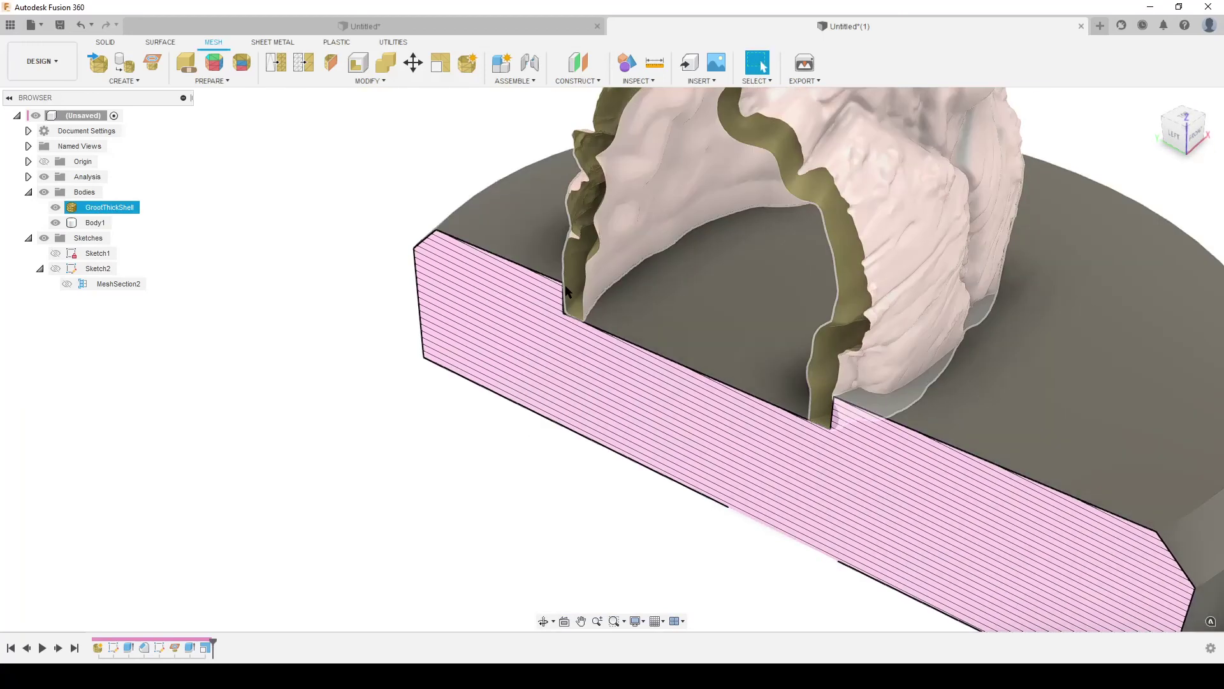
scroll(705, 260, down, 5)
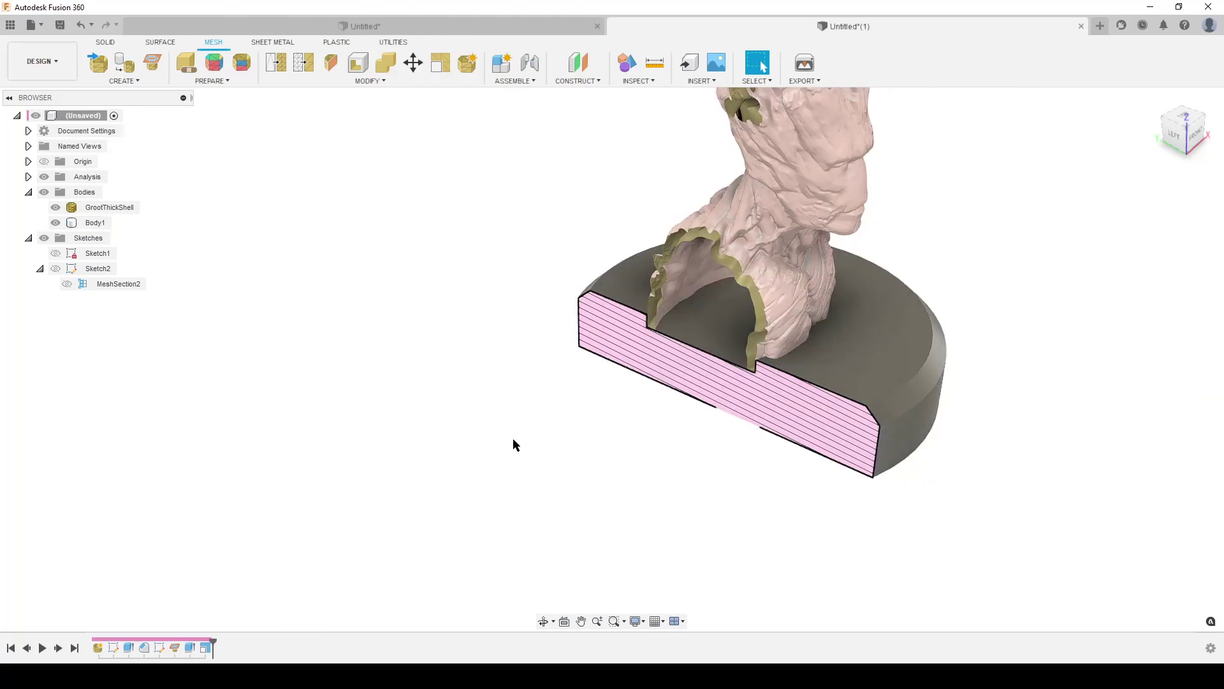
click(44, 177)
- Orbit to a right-side view and inspect the base body by selecting it
shift+middle_drag(347, 271, 637, 396)
click(605, 428)
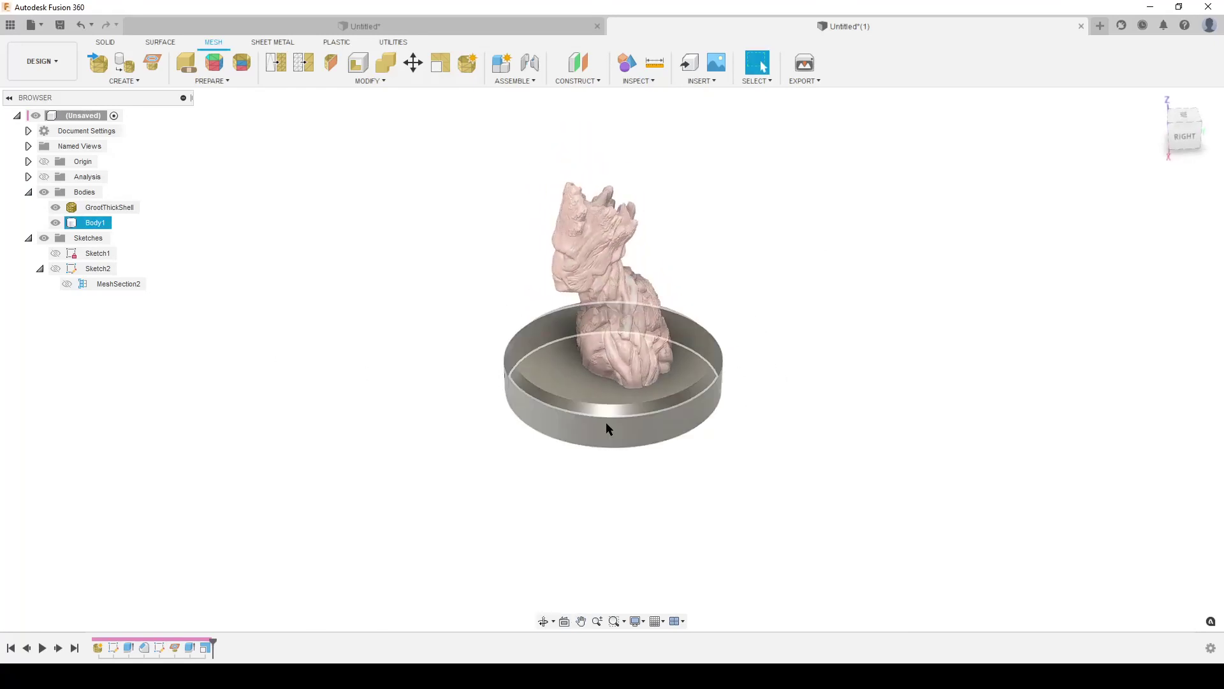
click(814, 363)
click(687, 408)
scroll(681, 407, up, 3)
scroll(681, 415, down, 3)
shift+middle_drag(682, 415, 743, 415)
click(744, 415)
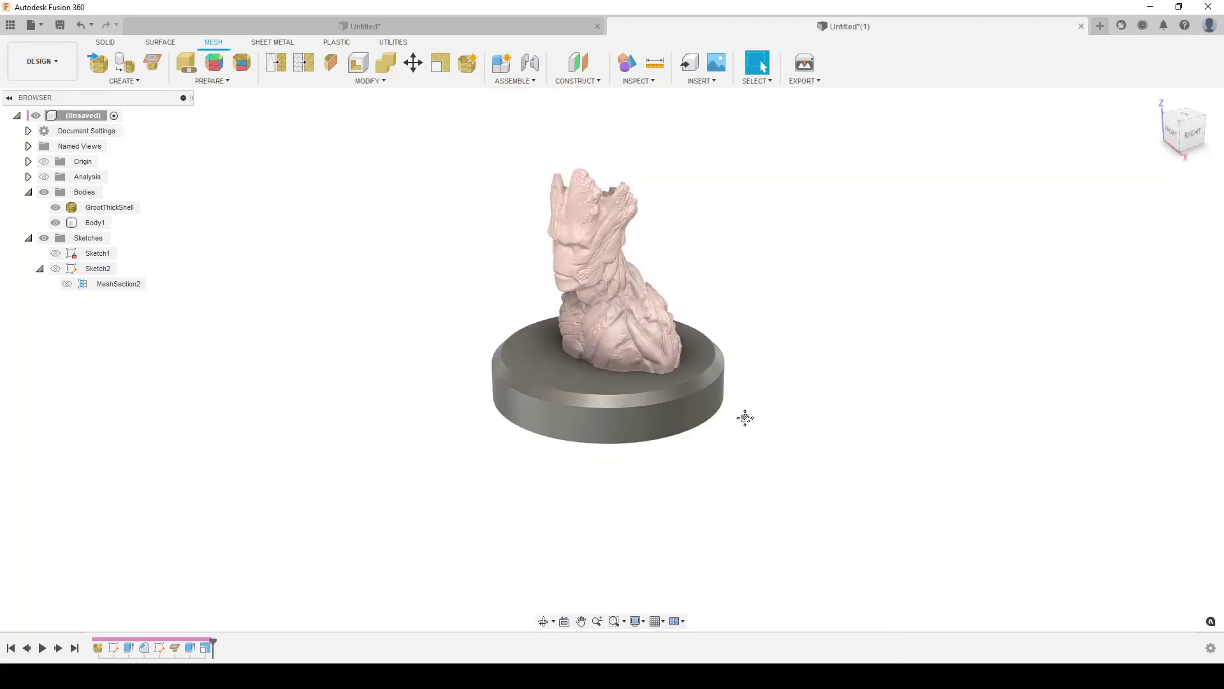
- Hide GrootThickShell to reveal the empty Groot-shaped pocket in the base
scroll(746, 447, up, 3)
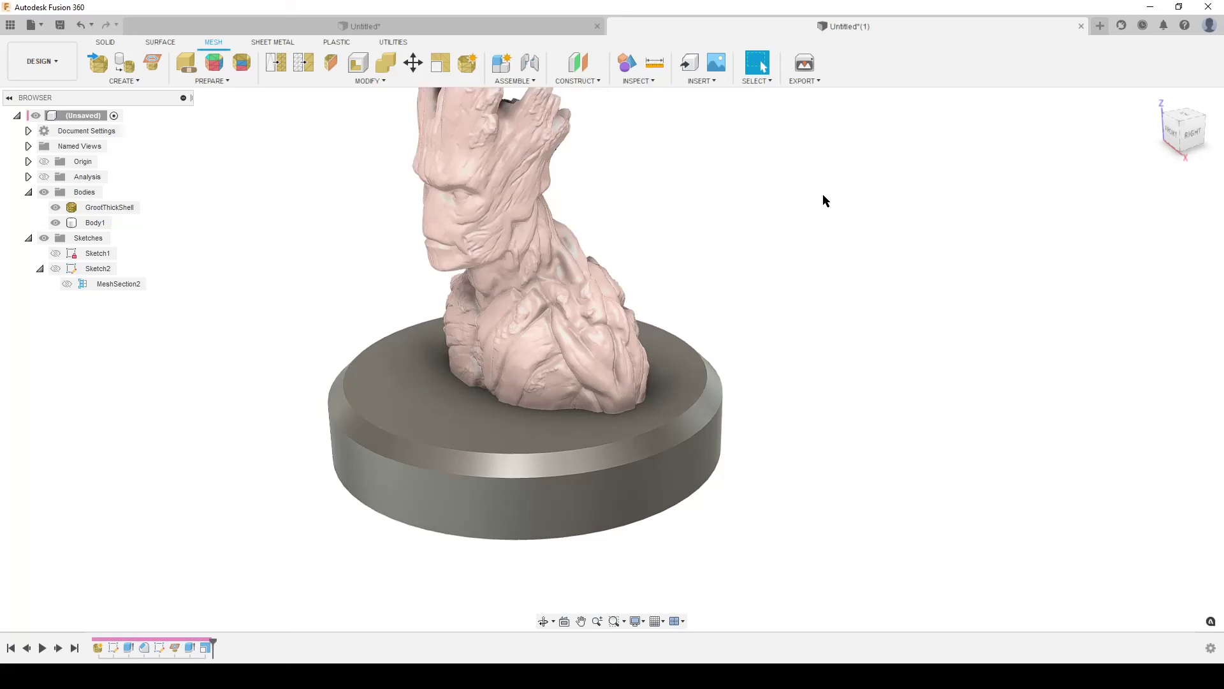
scroll(806, 196, down, 2)
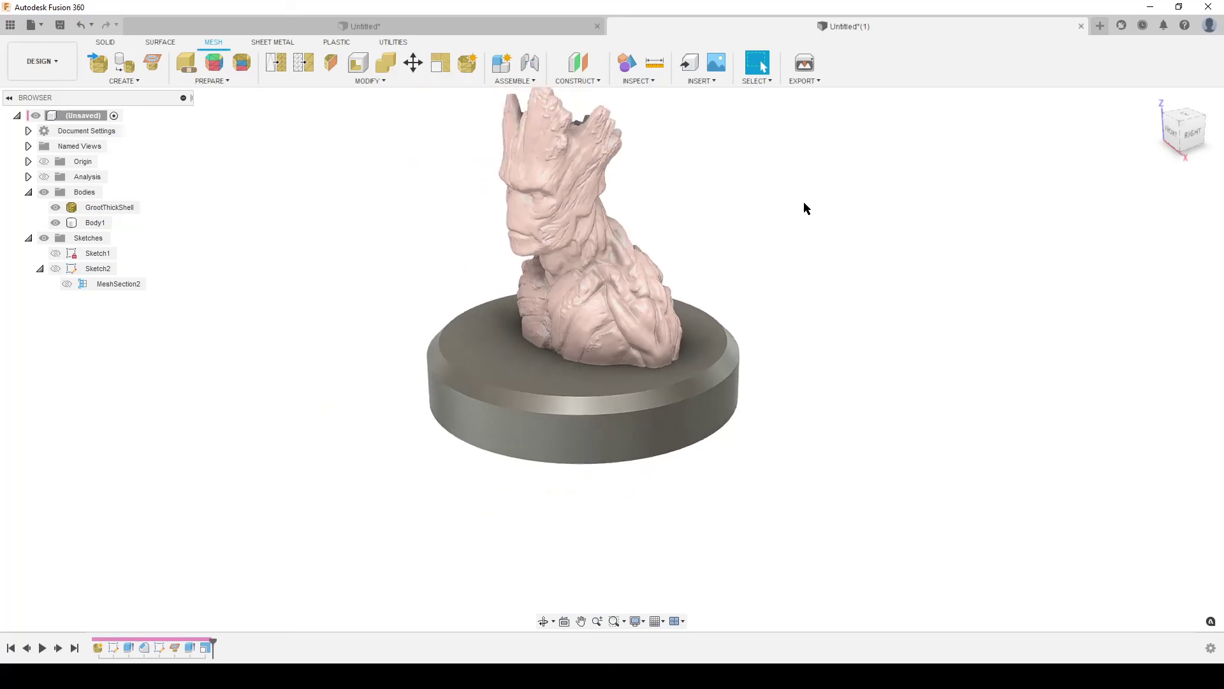
click(568, 239)
key(Escape)
click(56, 207)
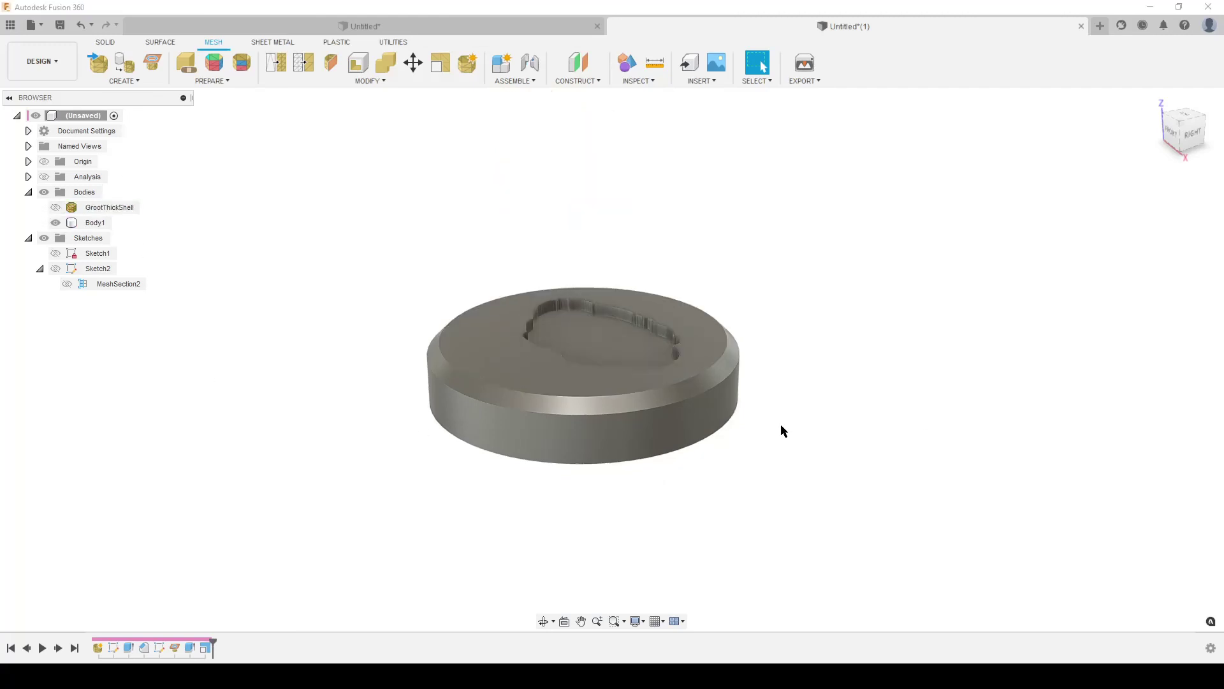